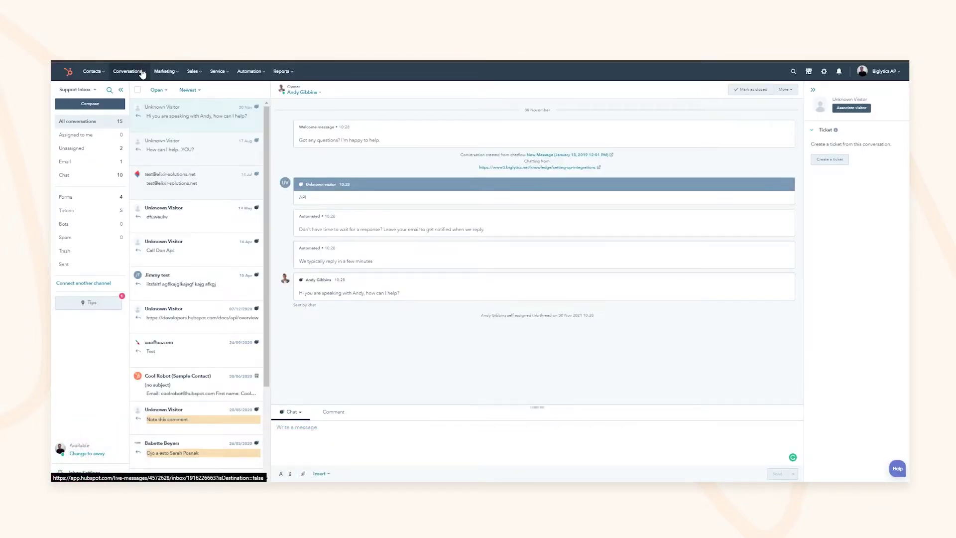
# Open the Support Inbox's connect-a-channel page from Conversations > Inbox
pyautogui.click(141, 74)
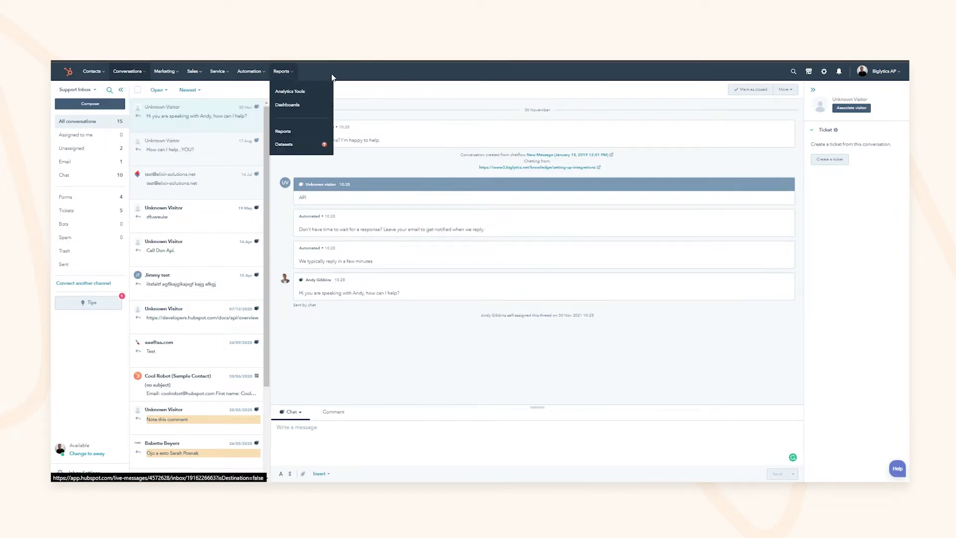
pyautogui.moveTo(281, 71)
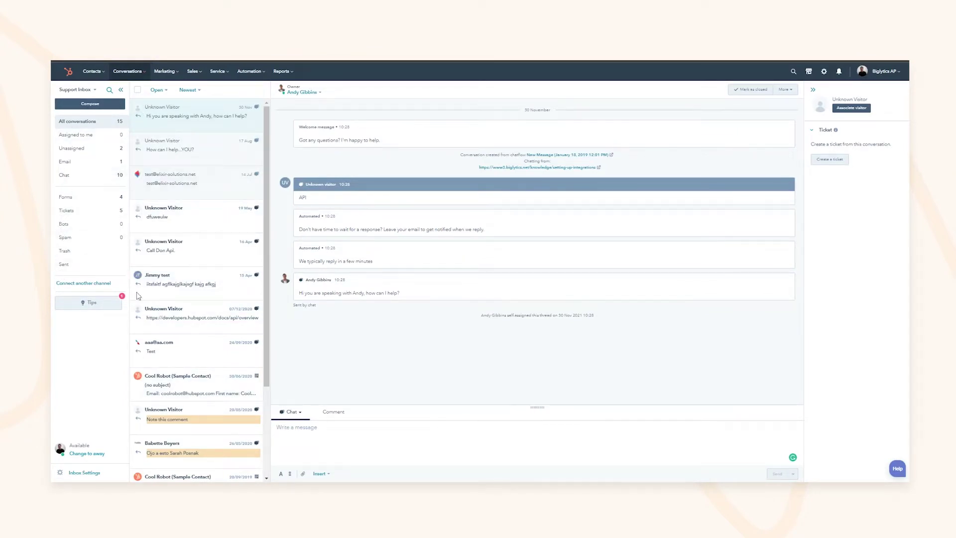
pyautogui.click(80, 283)
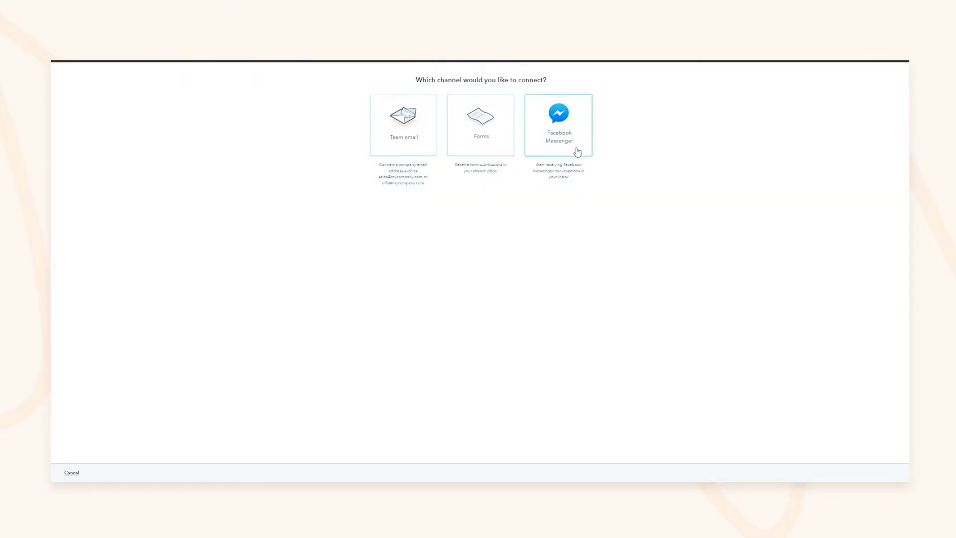
# Cancel the channel picker and return to the Support Inbox via Conversations > Inbox
pyautogui.click(72, 473)
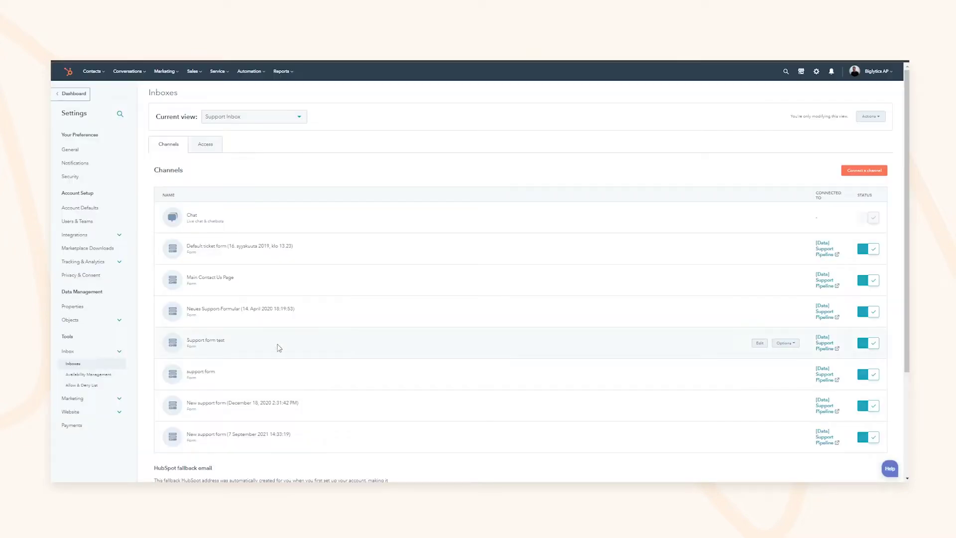
pyautogui.moveTo(128, 71)
pyautogui.click(130, 91)
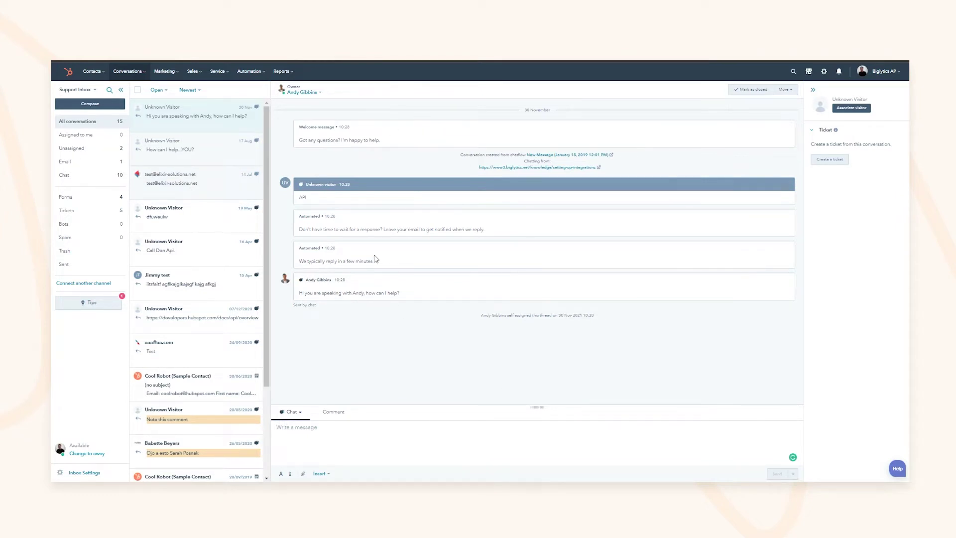
pyautogui.moveTo(306, 139); pyautogui.dragTo(370, 141)
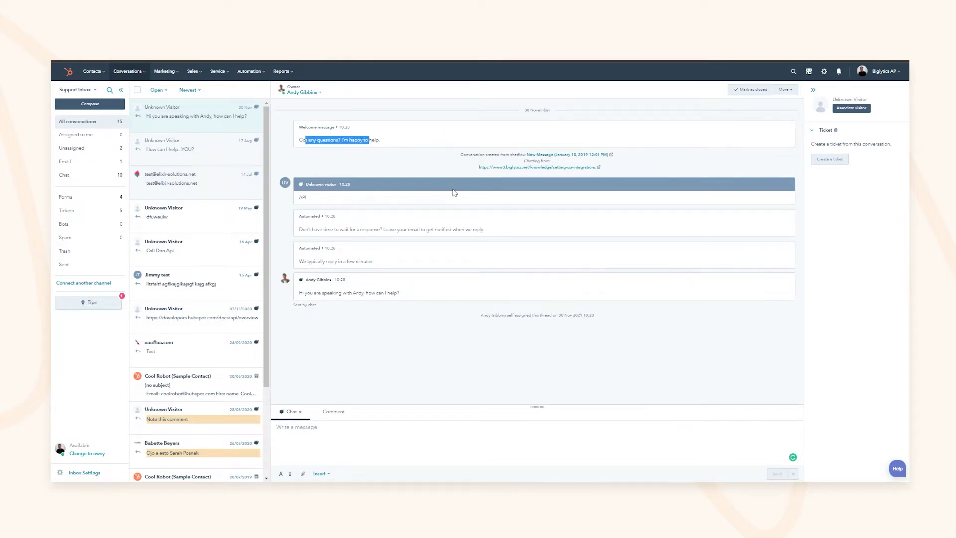
pyautogui.click(447, 175)
pyautogui.moveTo(488, 154); pyautogui.dragTo(516, 156)
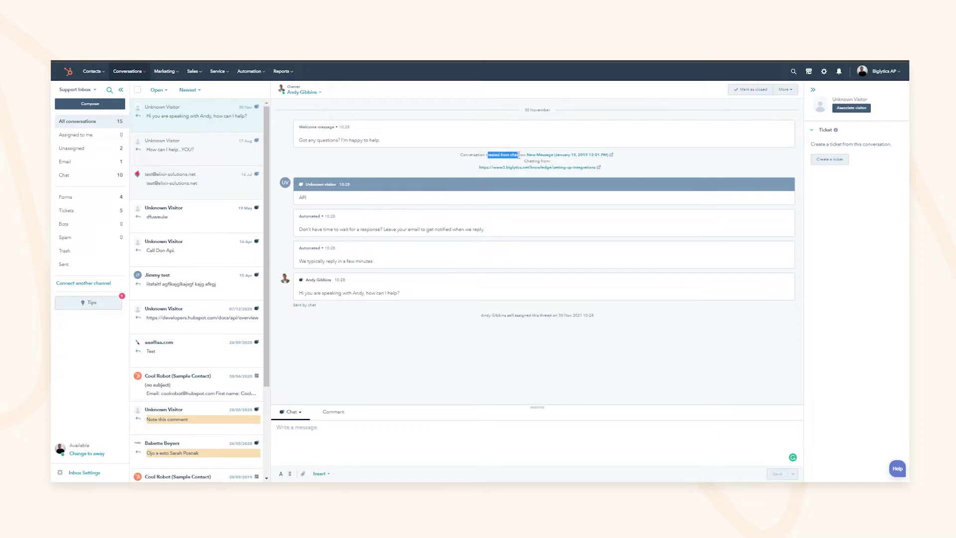
pyautogui.moveTo(307, 184); pyautogui.dragTo(312, 205)
pyautogui.moveTo(309, 294); pyautogui.dragTo(359, 293)
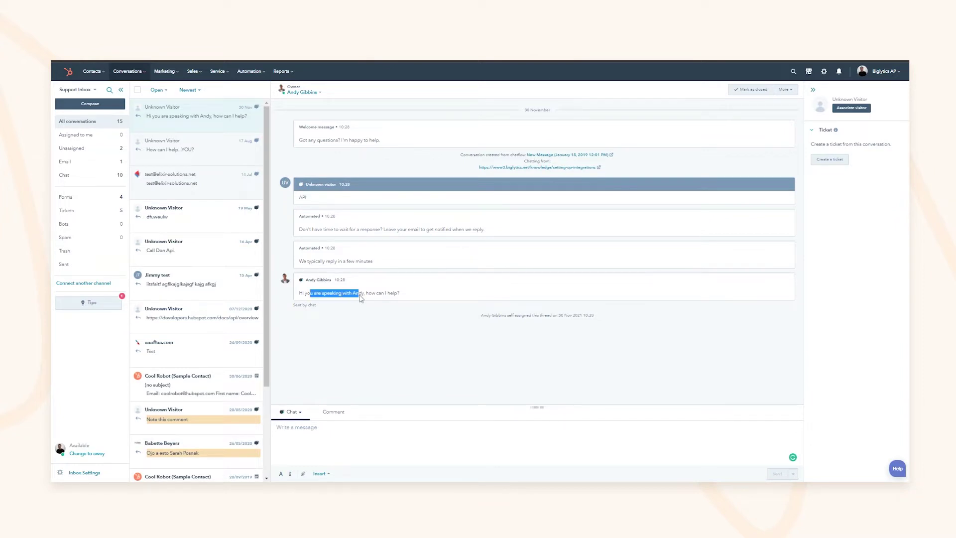
pyautogui.click(363, 346)
pyautogui.click(80, 137)
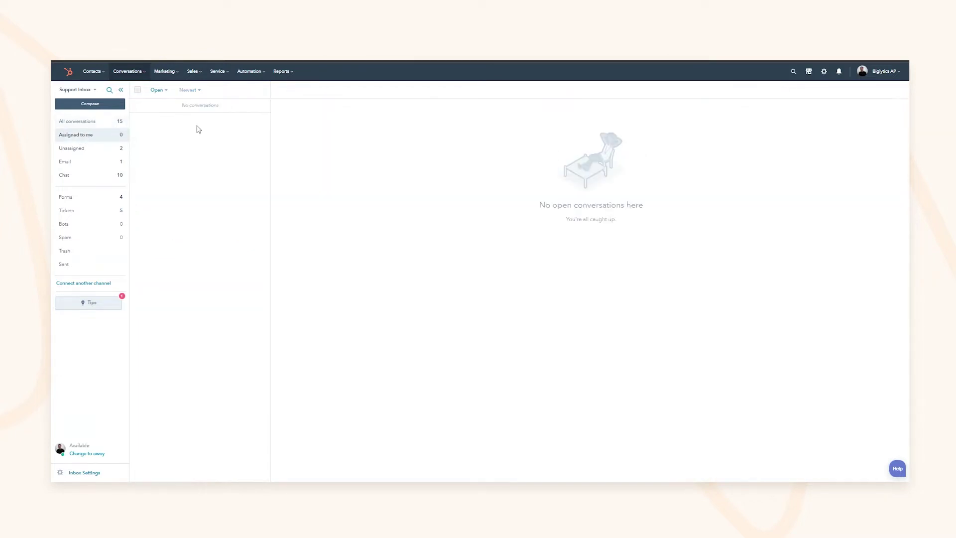
pyautogui.click(68, 163)
pyautogui.click(77, 178)
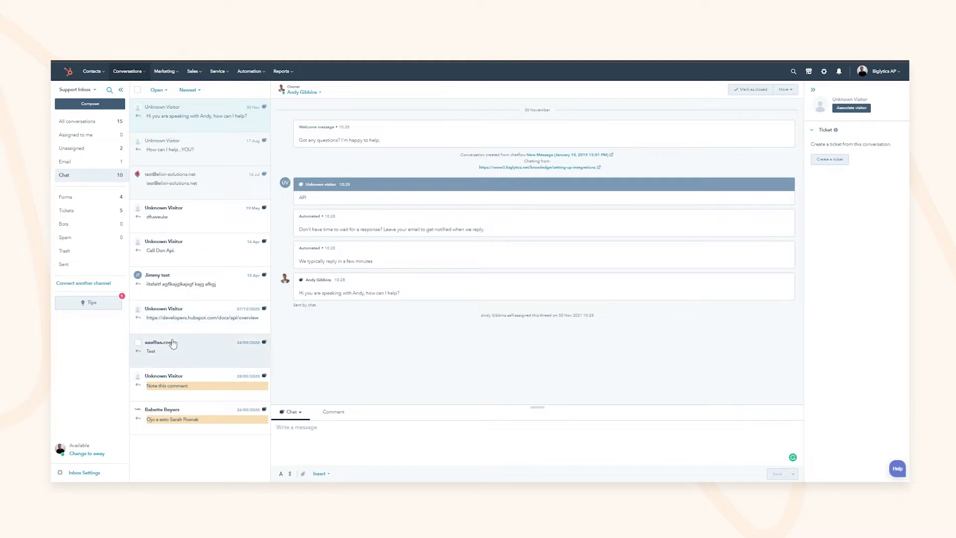
pyautogui.click(90, 125)
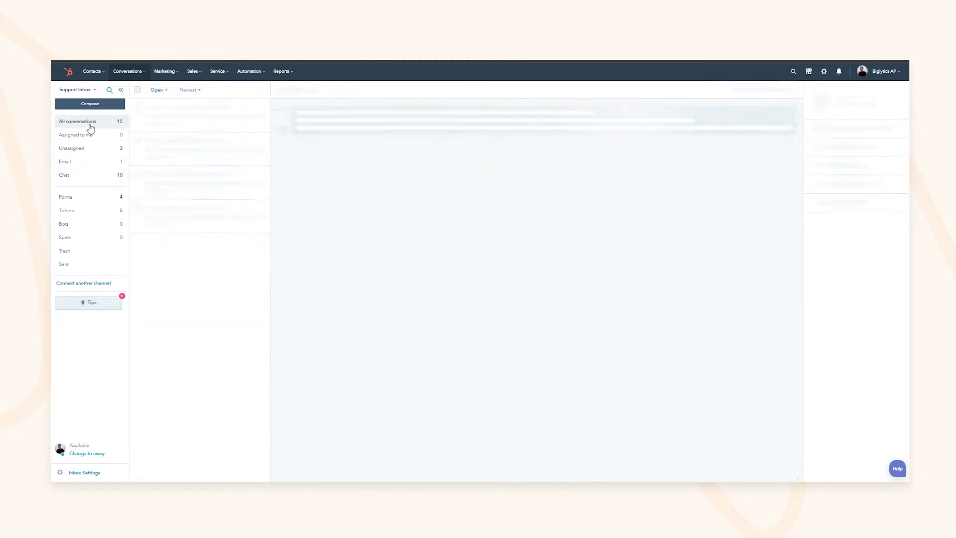
pyautogui.click(83, 199)
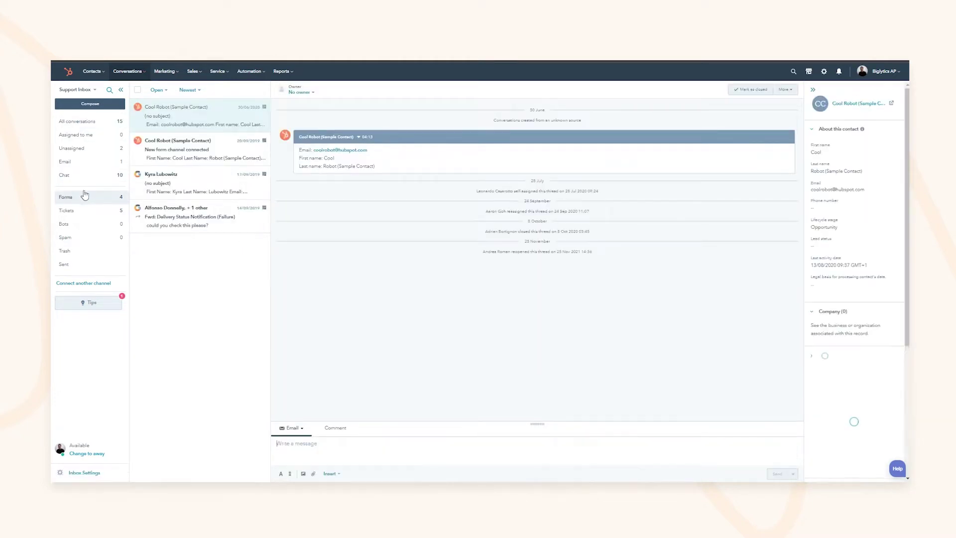
pyautogui.moveTo(488, 192); pyautogui.dragTo(538, 211)
pyautogui.click(560, 192)
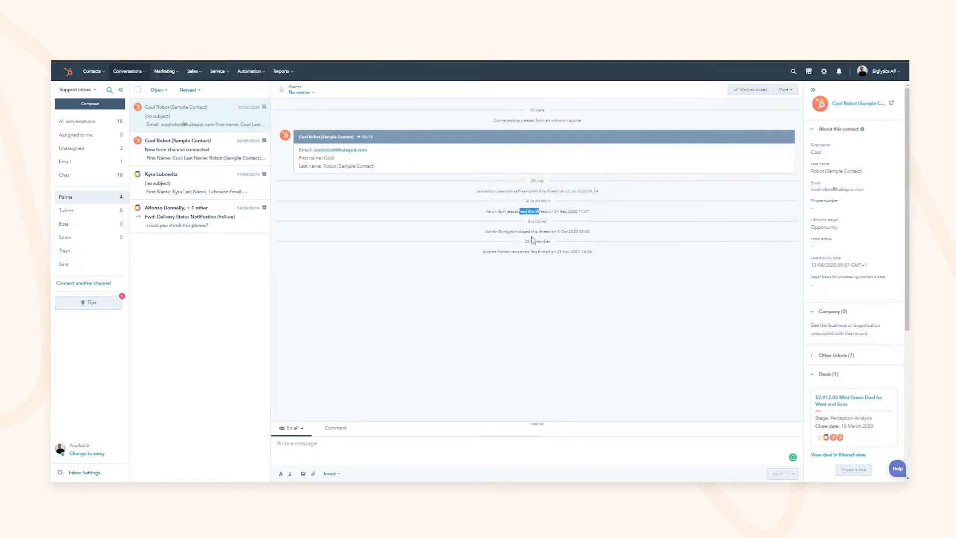
pyautogui.moveTo(527, 251); pyautogui.dragTo(537, 252)
pyautogui.click(78, 123)
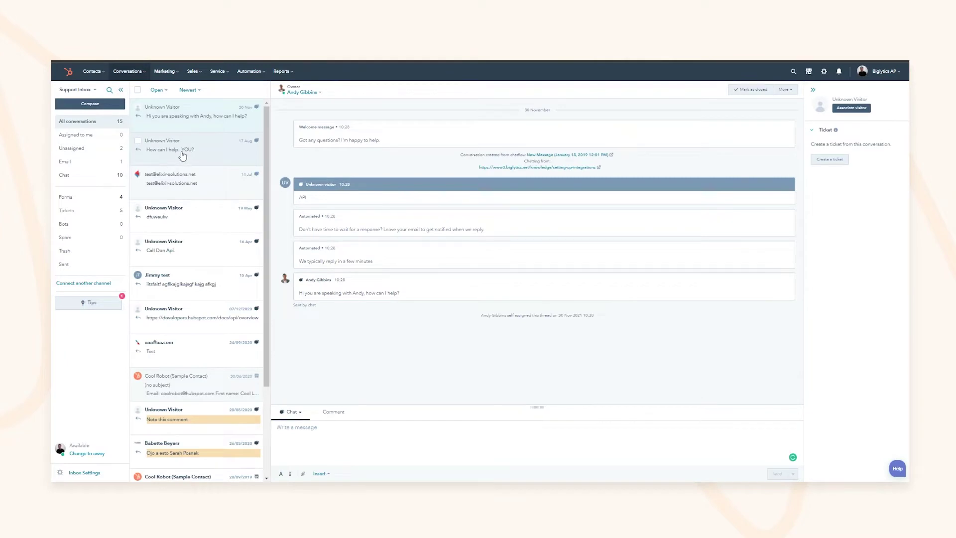
# Open the 17 Aug visitor chat and enter the visitor's email in the Associate visitor form
pyautogui.click(182, 155)
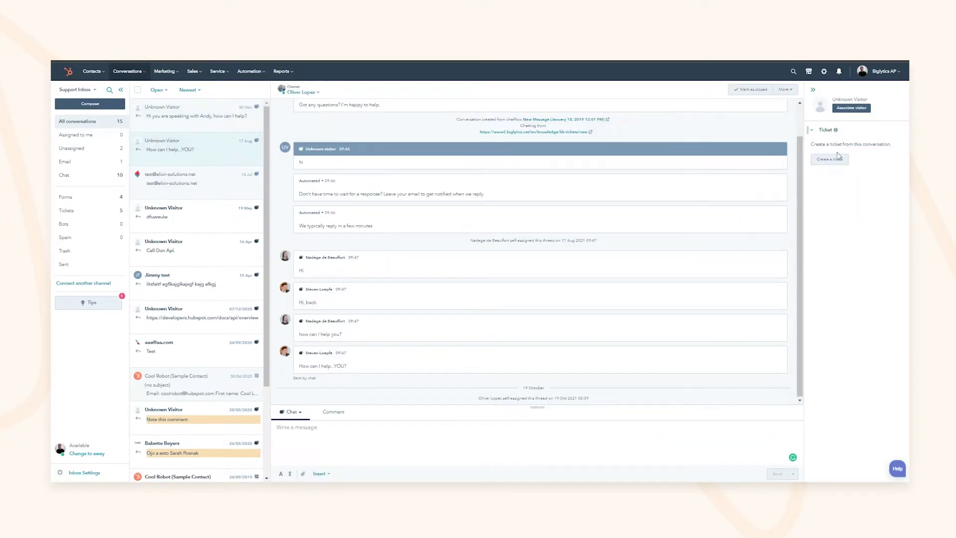
pyautogui.click(850, 108)
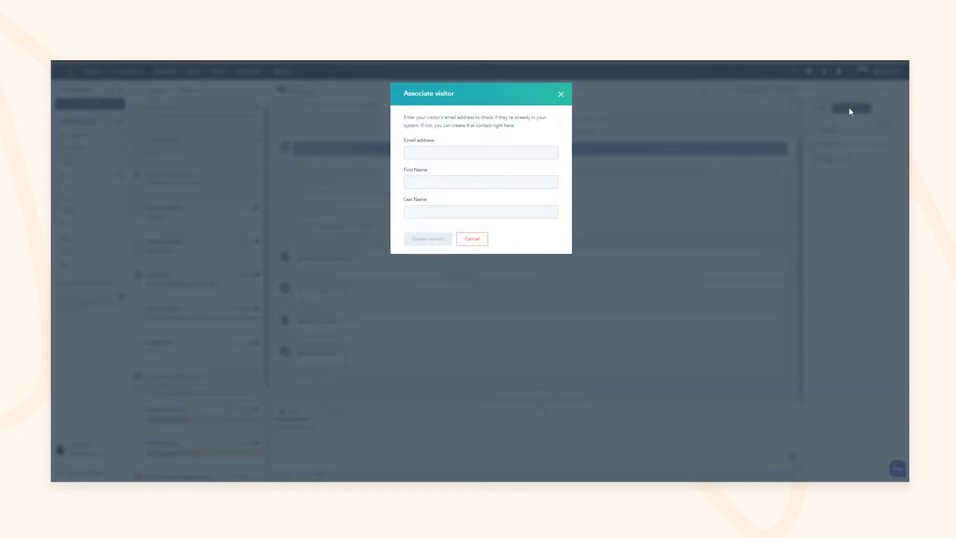
pyautogui.click(461, 155)
pyautogui.write('Samue')
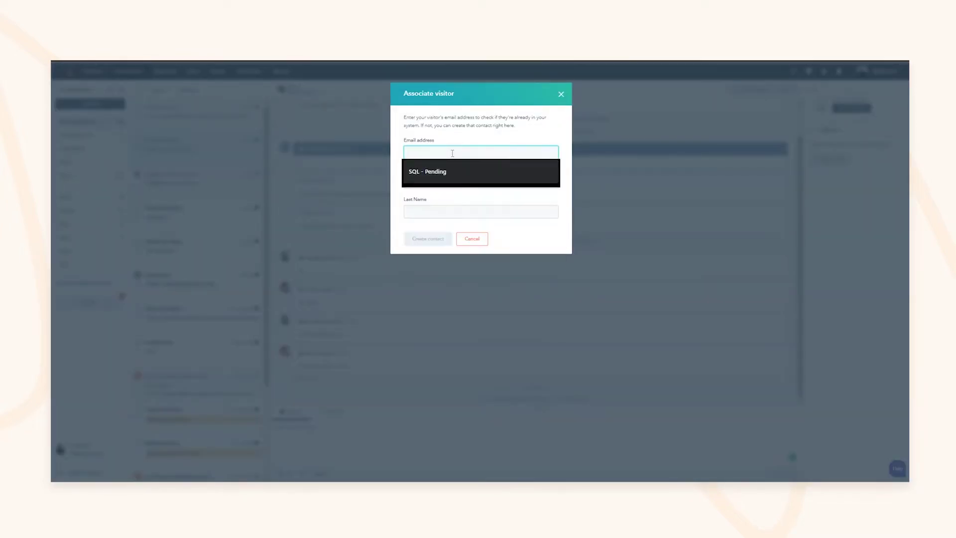
pyautogui.hotkey('ctrl', 'a')
pyautogui.write('samuel')
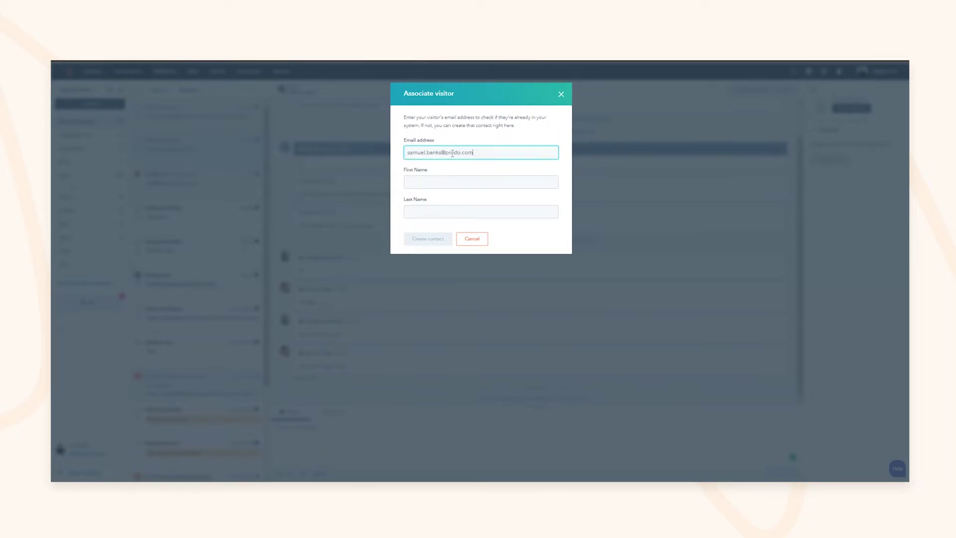
# Fill in the visitor's first and last names and create the contact
pyautogui.click(446, 182)
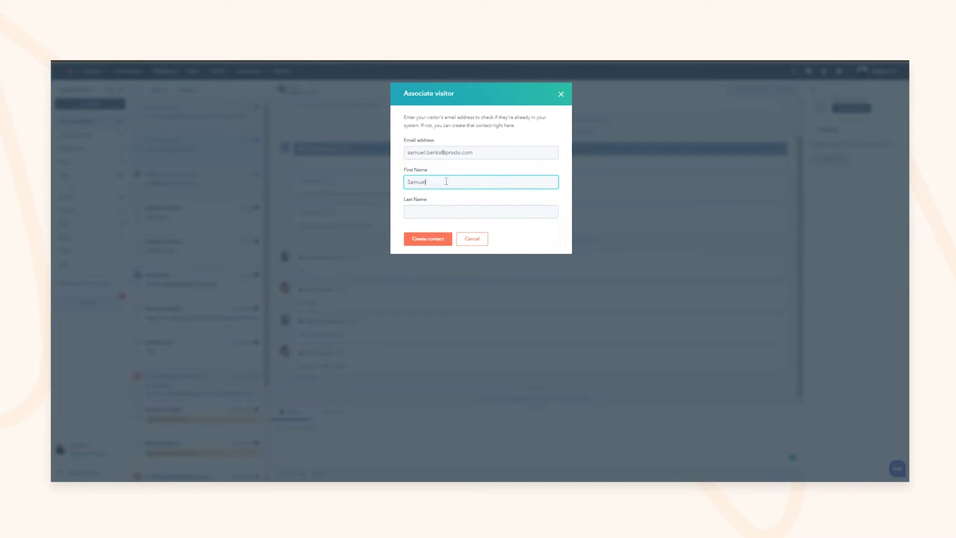
pyautogui.press('Tab')
pyautogui.click(433, 239)
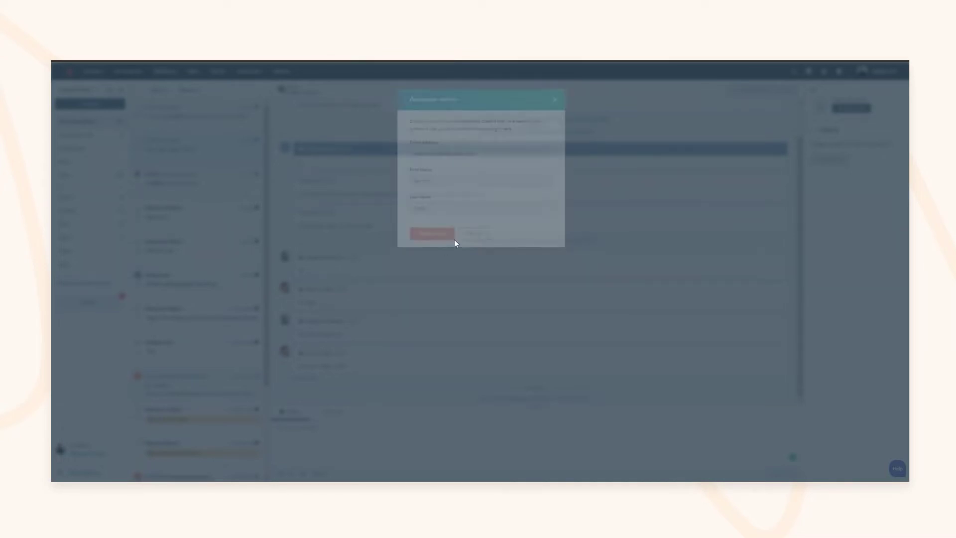
pyautogui.moveTo(843, 99); pyautogui.dragTo(864, 121)
pyautogui.click(492, 206)
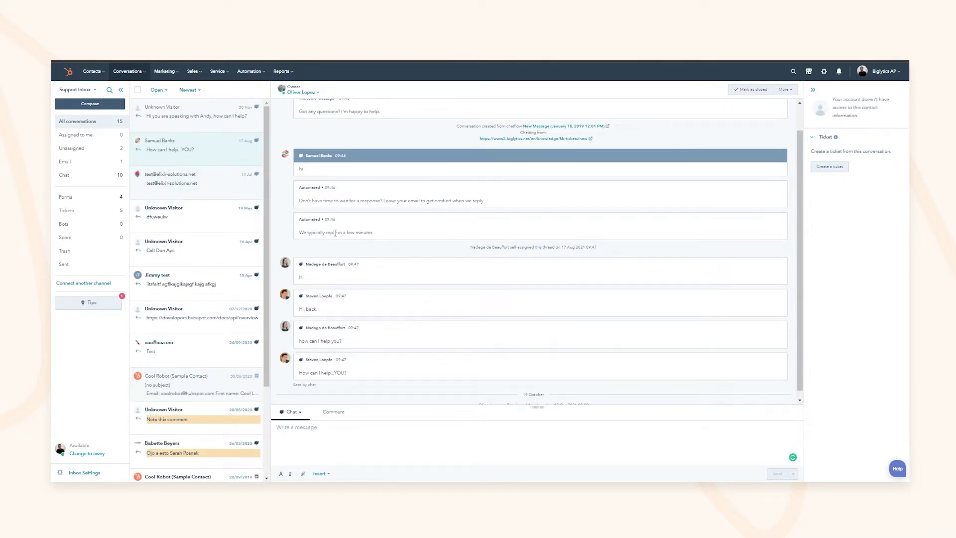
# Make yourself the owner of the 17 Aug chat conversation
pyautogui.doubleClick(300, 170)
pyautogui.moveTo(323, 202); pyautogui.dragTo(350, 202)
pyautogui.click(300, 92)
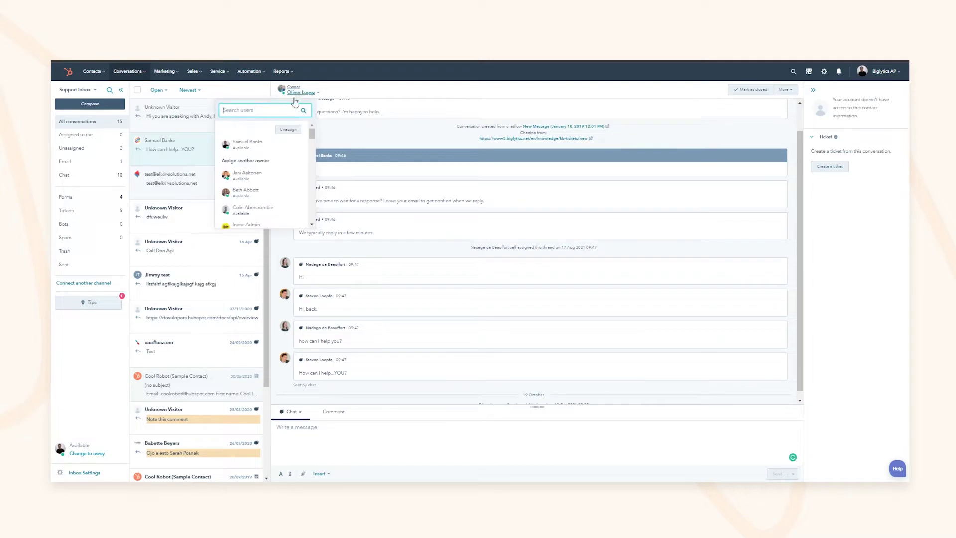
pyautogui.click(249, 144)
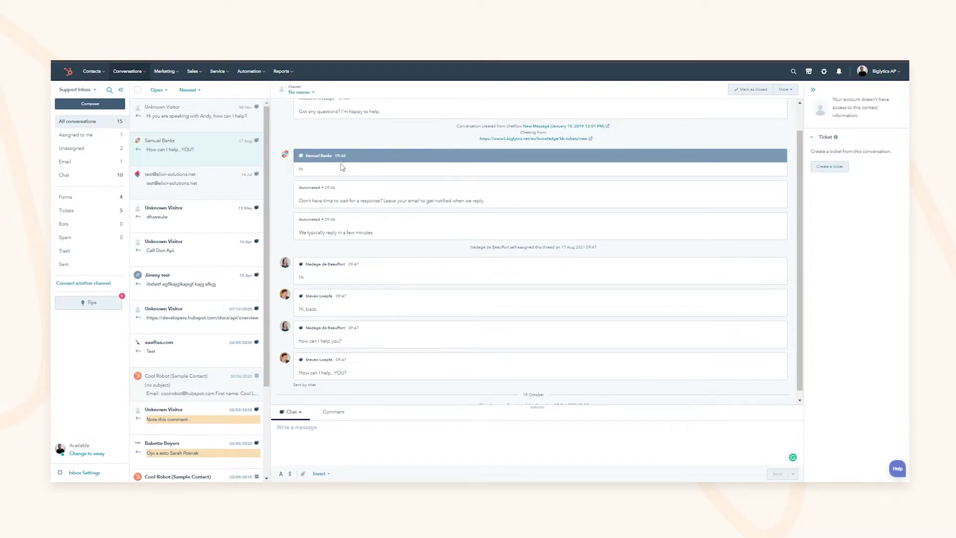
pyautogui.moveTo(496, 398); pyautogui.dragTo(530, 399)
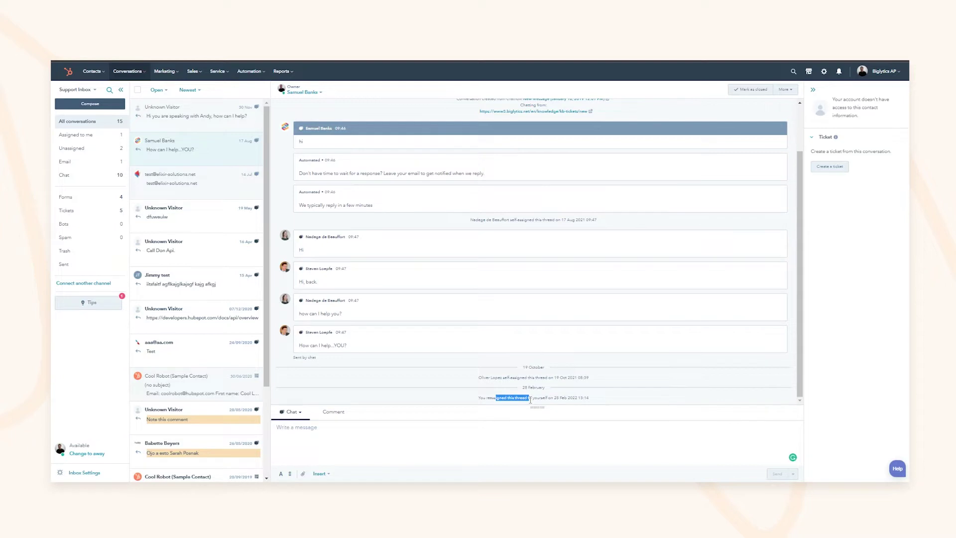
# Show the Assigned to me view and open the reassigned conversation
pyautogui.click(79, 135)
pyautogui.click(204, 112)
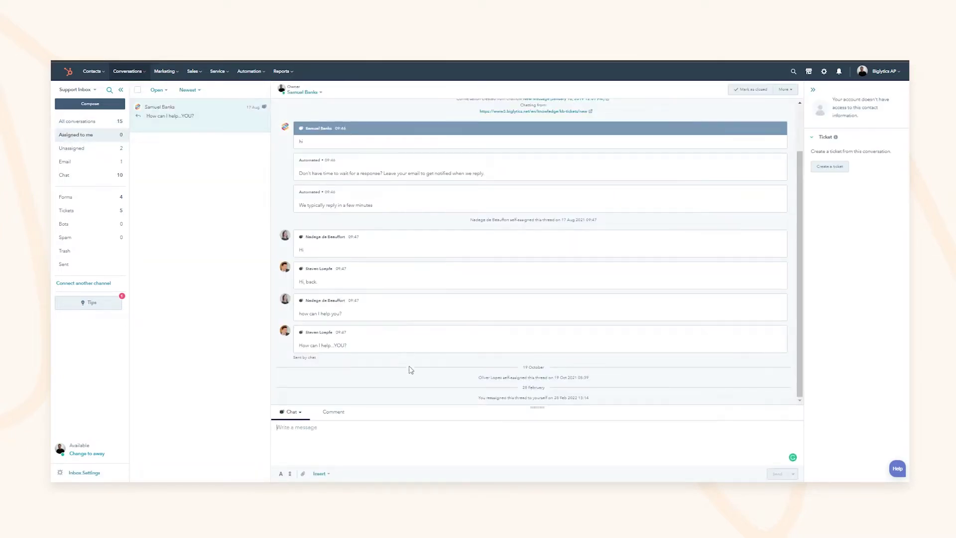
pyautogui.click(291, 413)
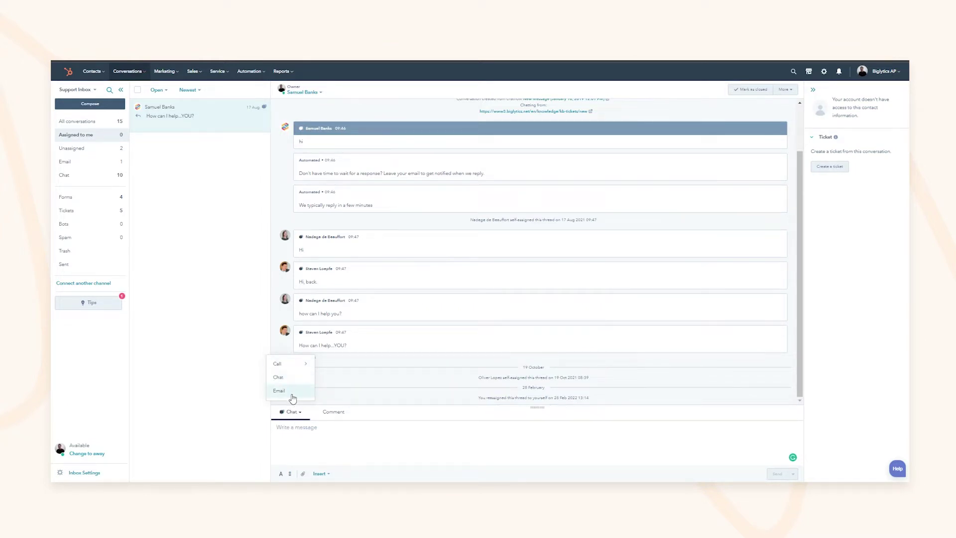
# Switch the reply channel to email and then back to chat
pyautogui.click(292, 392)
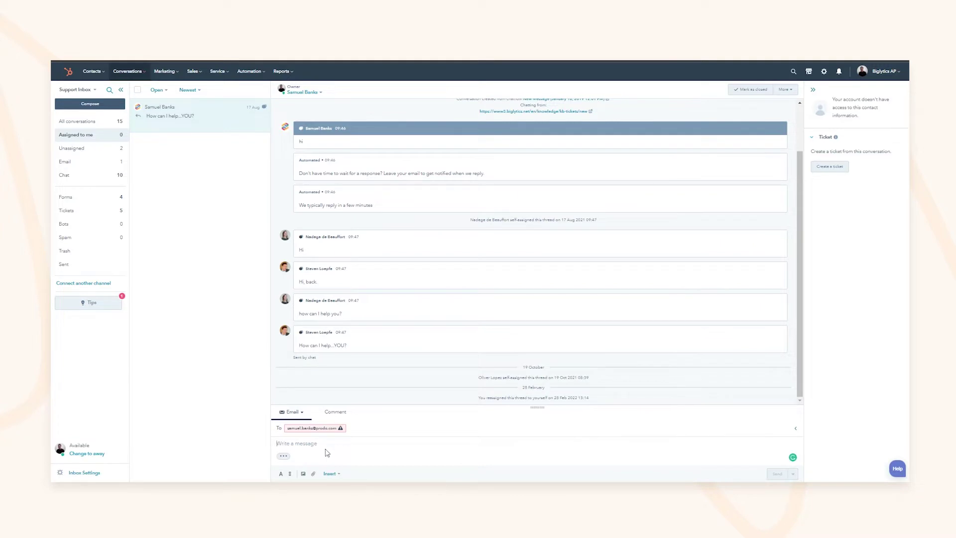
pyautogui.click(294, 412)
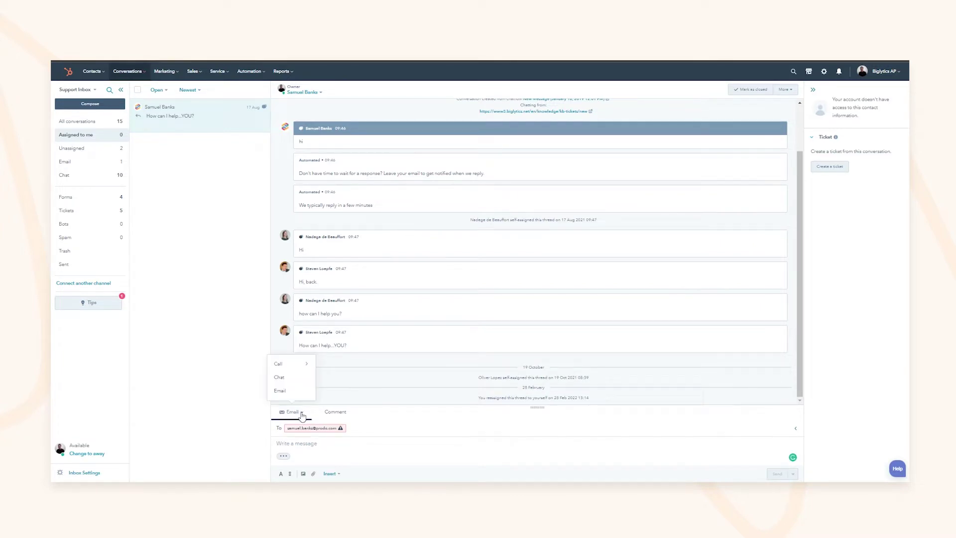
pyautogui.click(304, 379)
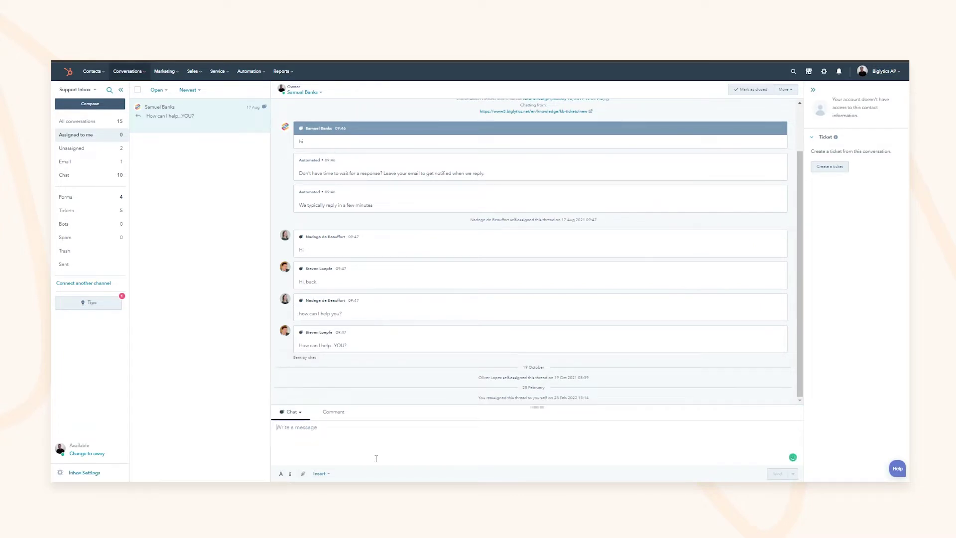
# Write an internal comment mentioning a teammate, leaving the owner unchanged
pyautogui.click(333, 412)
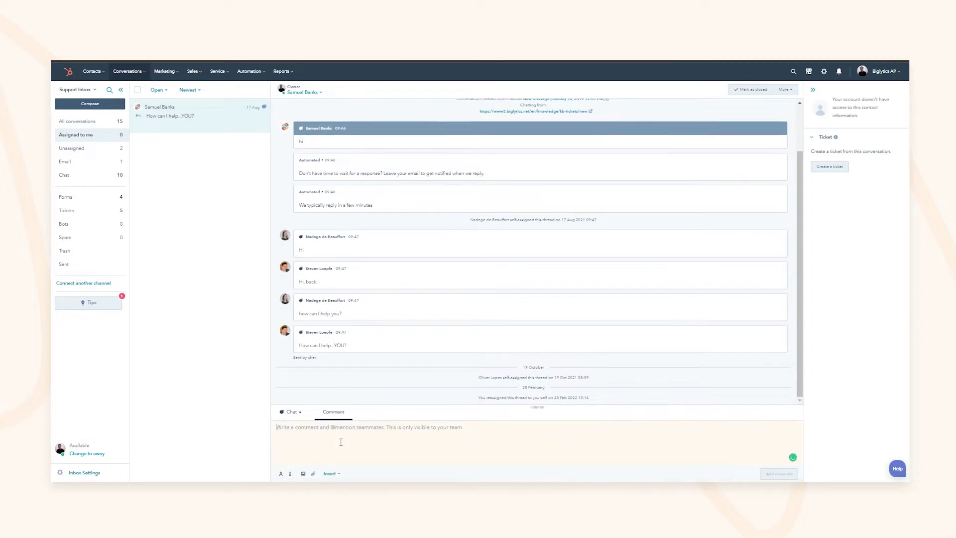
pyautogui.write('@')
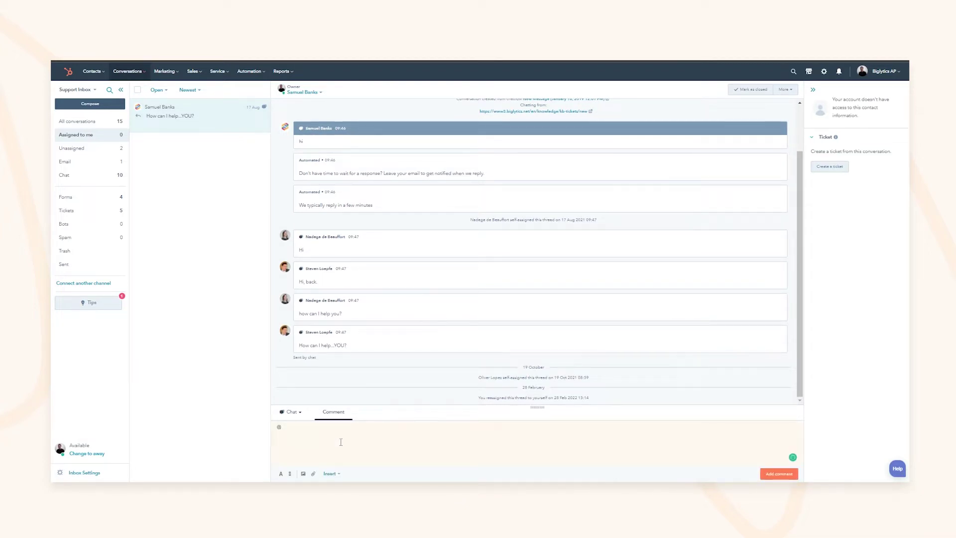
pyautogui.write('jacob')
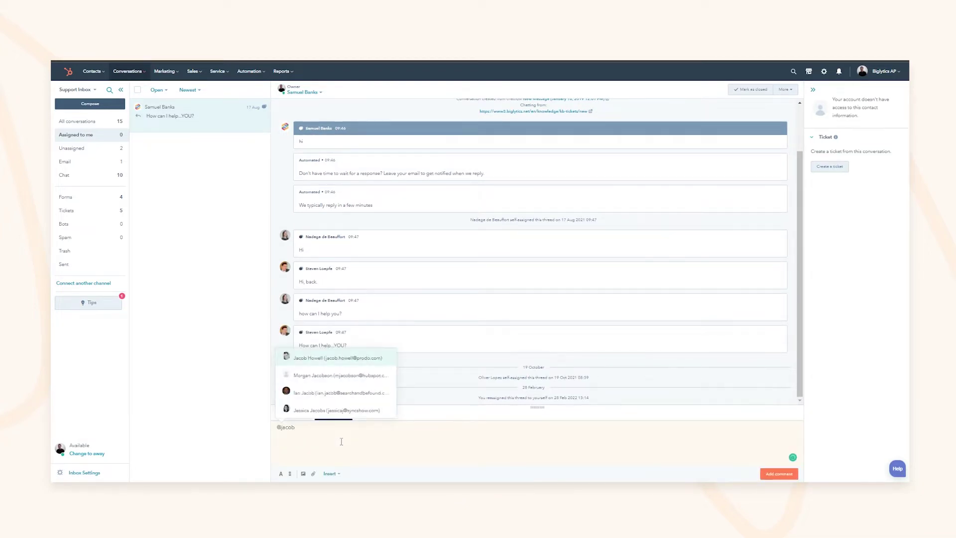
pyautogui.click(333, 358)
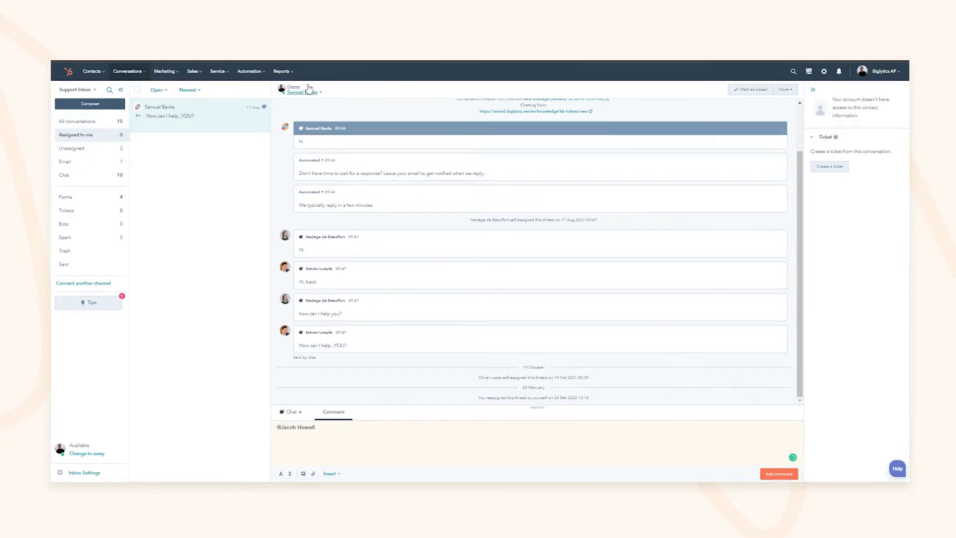
pyautogui.click(301, 92)
pyautogui.click(368, 103)
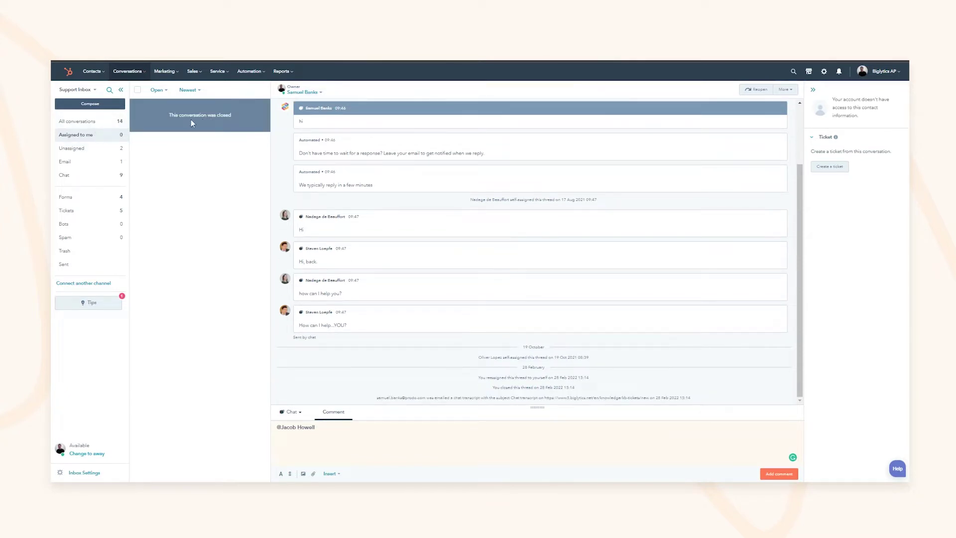
# Switch the inbox filter to All, then Closed, then back to Open conversations
pyautogui.click(157, 91)
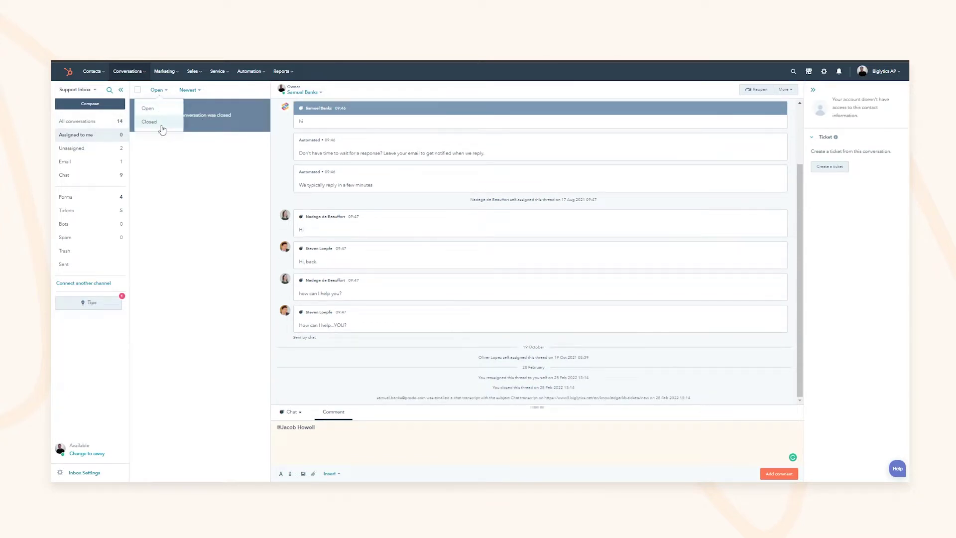
pyautogui.click(78, 121)
pyautogui.click(158, 90)
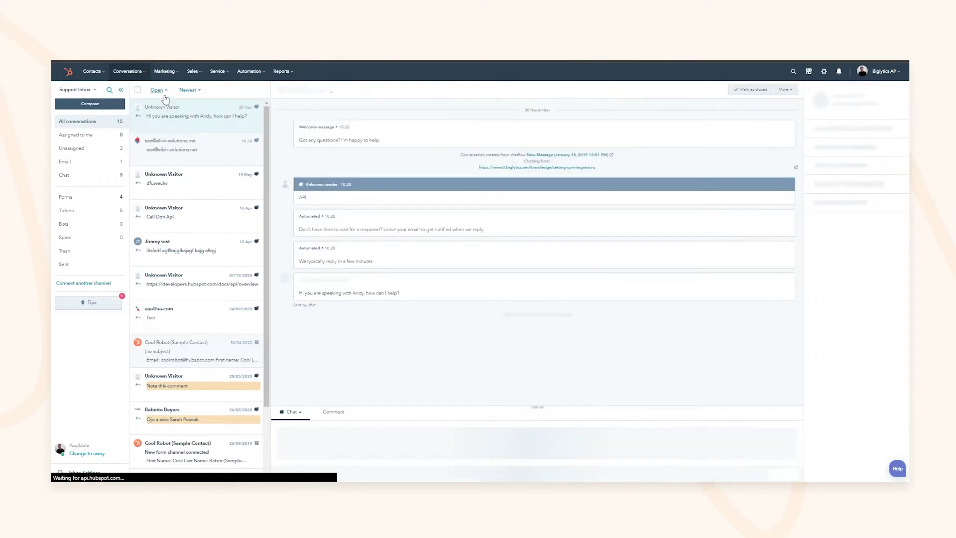
pyautogui.click(158, 123)
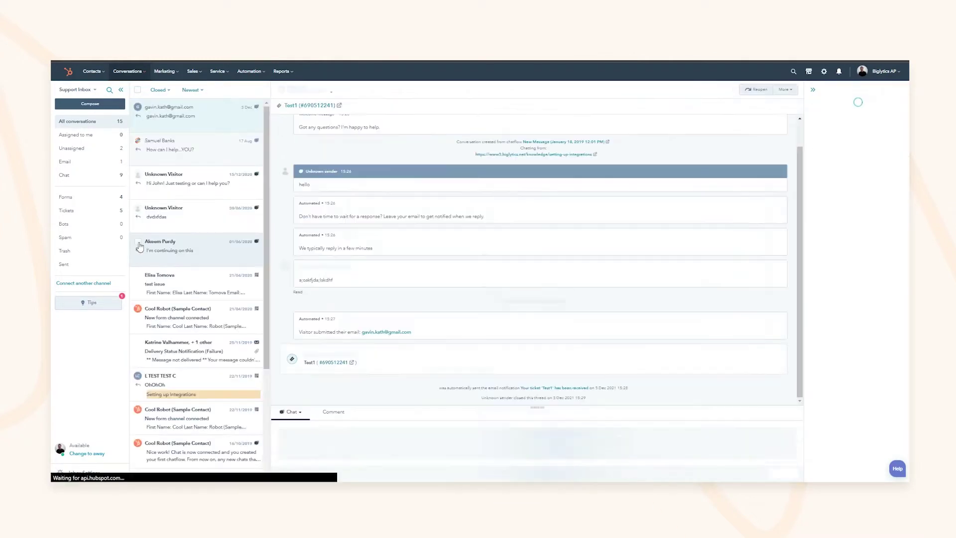
pyautogui.click(158, 91)
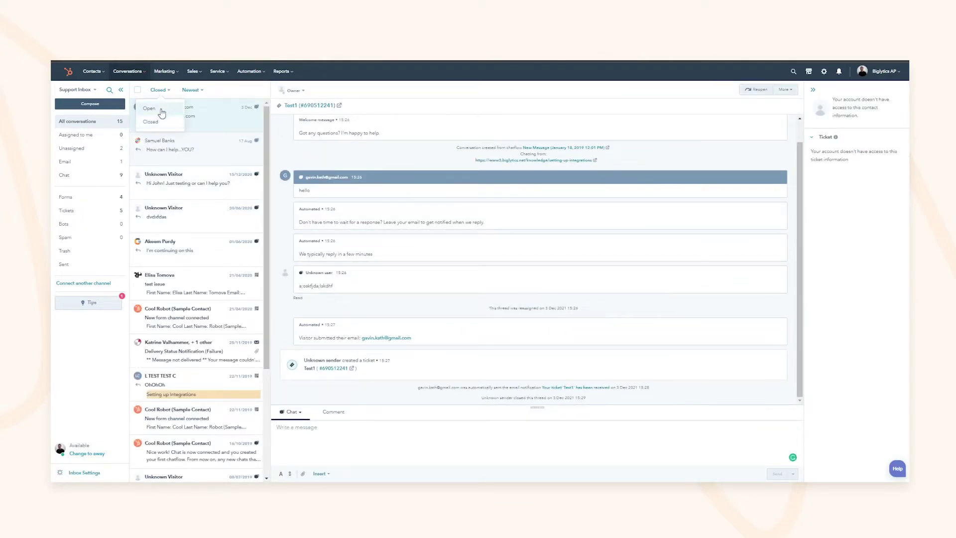
pyautogui.click(150, 109)
# Sort the open conversations Oldest first
pyautogui.click(191, 91)
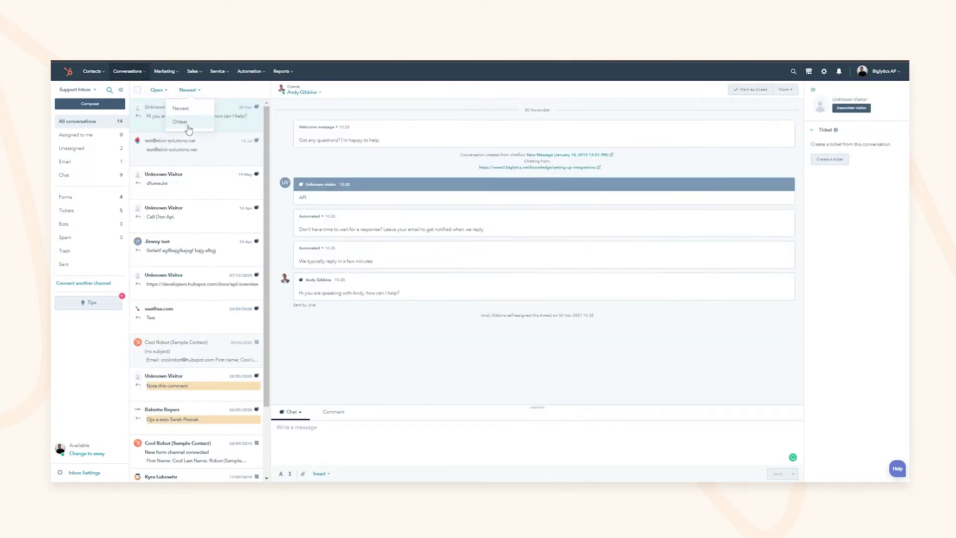
pyautogui.click(188, 124)
pyautogui.click(188, 90)
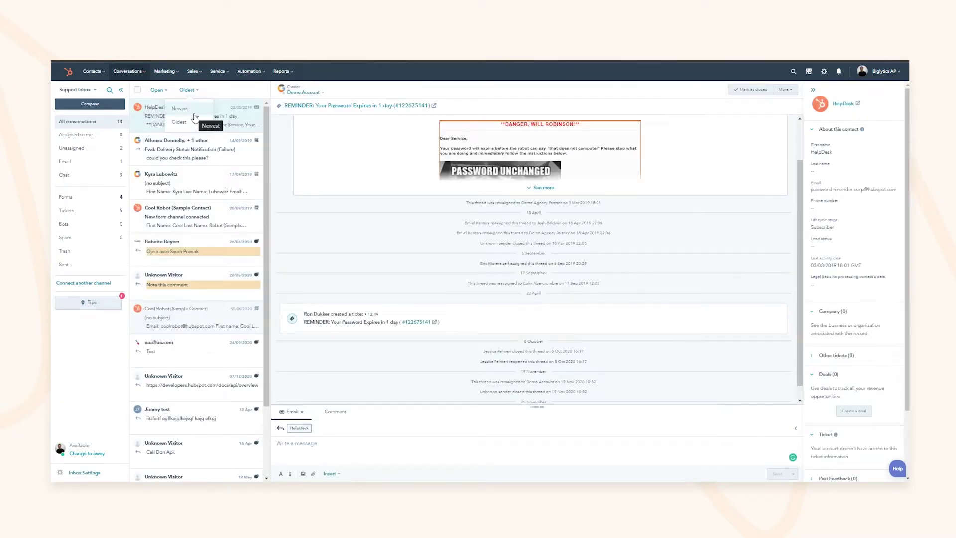
pyautogui.click(194, 118)
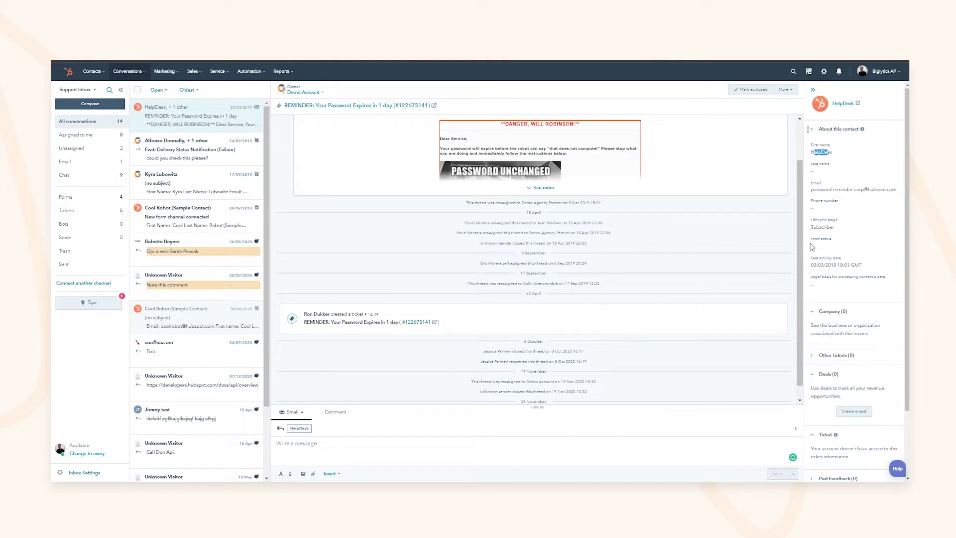
# Review the HelpDesk contact sidebar and expand its Other tickets section
pyautogui.moveTo(819, 228); pyautogui.dragTo(830, 227)
pyautogui.click(822, 261)
pyautogui.scroll(-1, 843, 288)
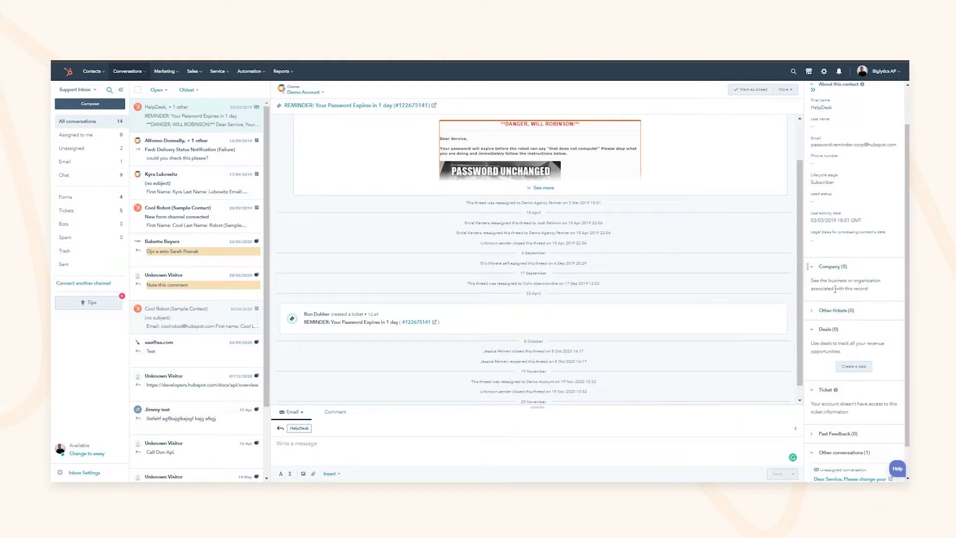
pyautogui.click(830, 282)
pyautogui.click(834, 312)
pyautogui.scroll(-1, 826, 329)
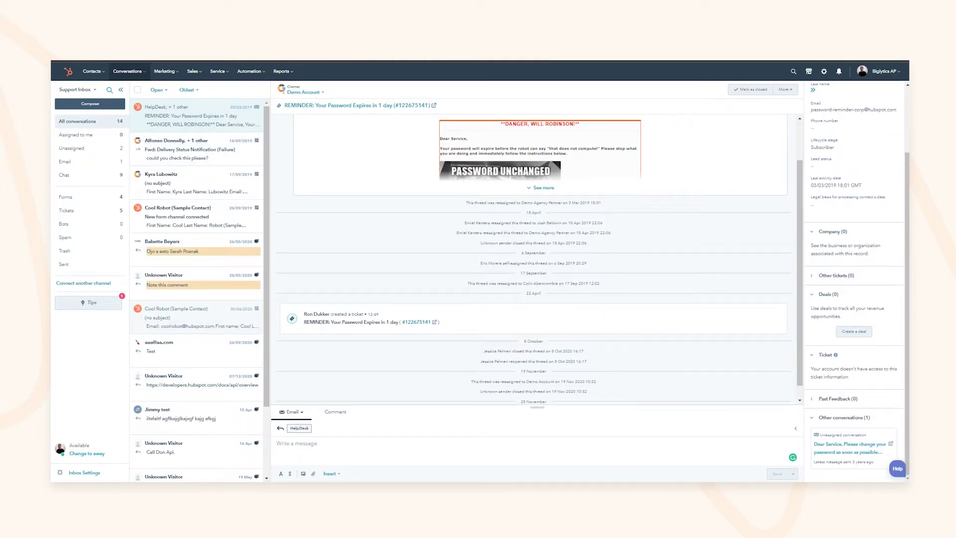
pyautogui.scroll(4, 836, 299)
# Open the HelpDesk contact record, expand its Tickets, then show Unassigned conversations
pyautogui.click(832, 129)
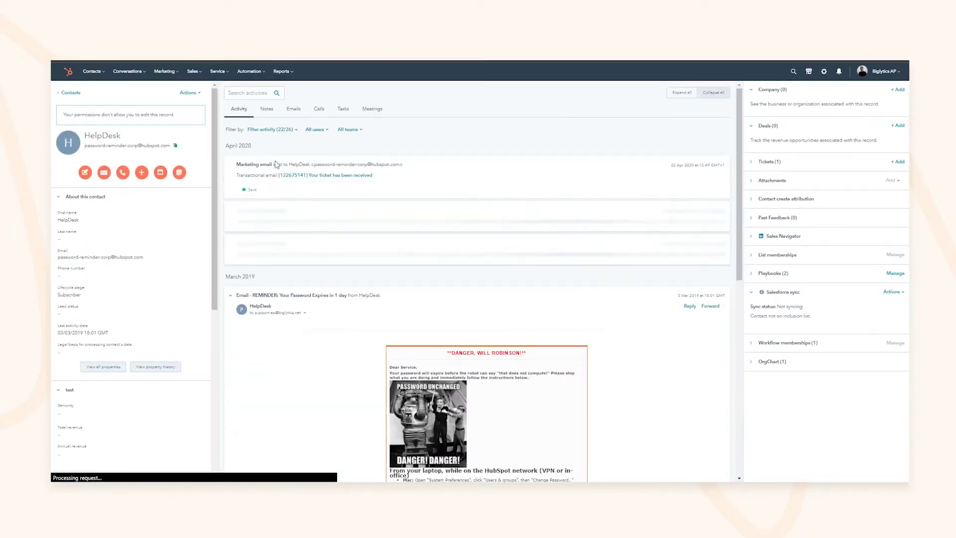
pyautogui.click(769, 161)
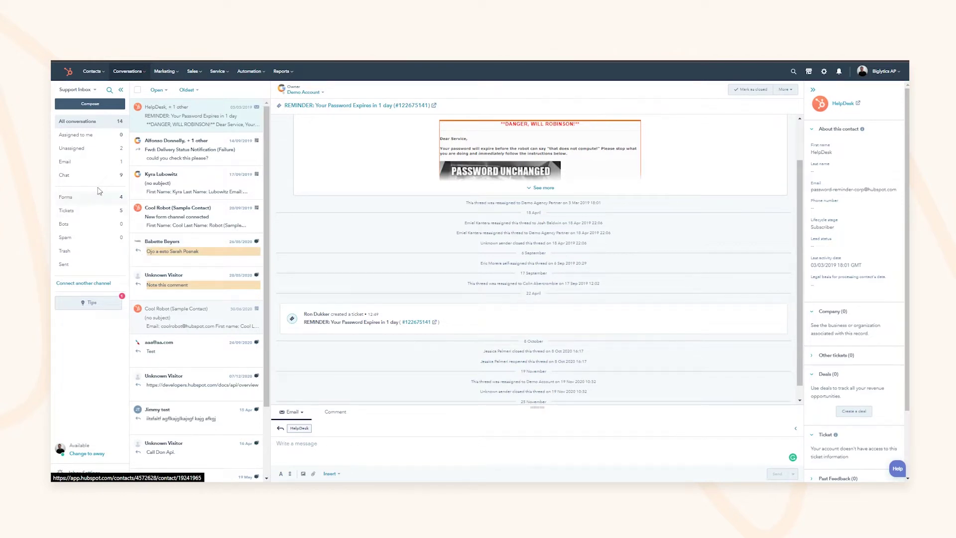
pyautogui.click(81, 147)
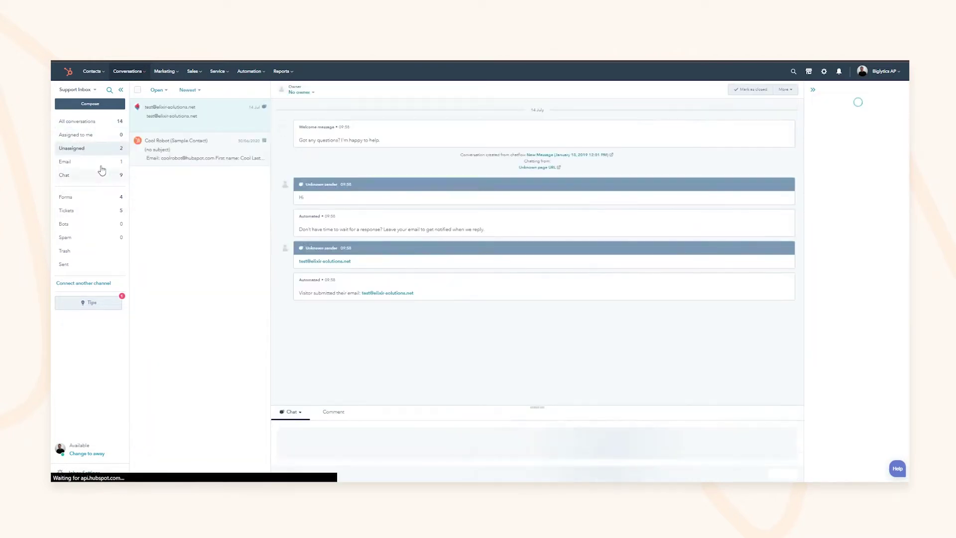
# Assign the chat to yourself and start a ticket named 'Reset Password Credentials'
pyautogui.click(296, 93)
pyautogui.click(272, 145)
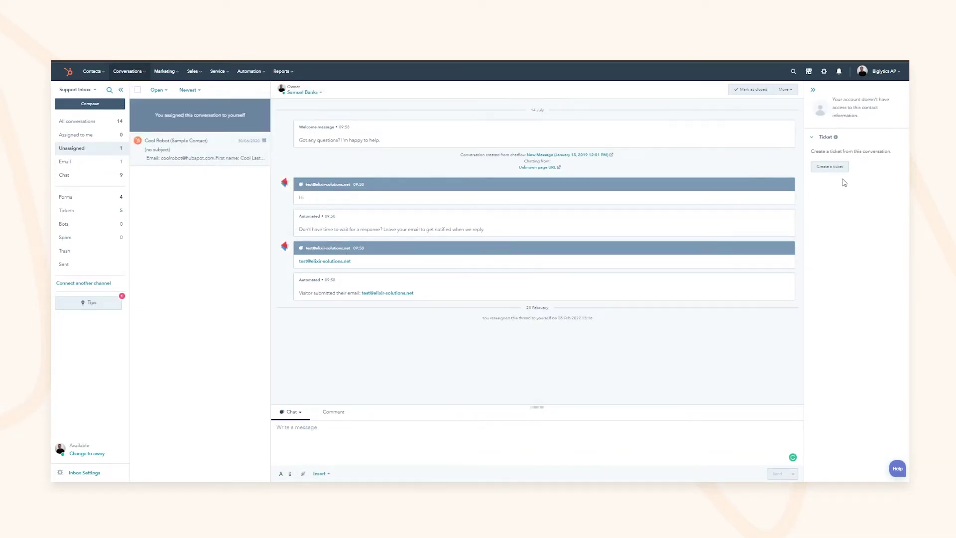
pyautogui.click(836, 168)
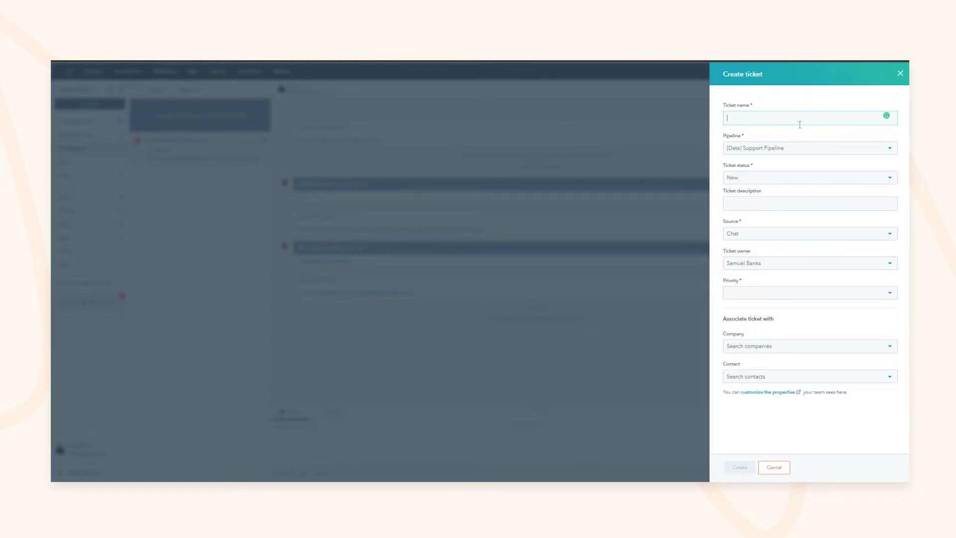
pyautogui.write('Reset Password Credentials')
# Keep [Data] Support Pipeline and Chat source, set Medium priority, and create the ticket
pyautogui.click(771, 149)
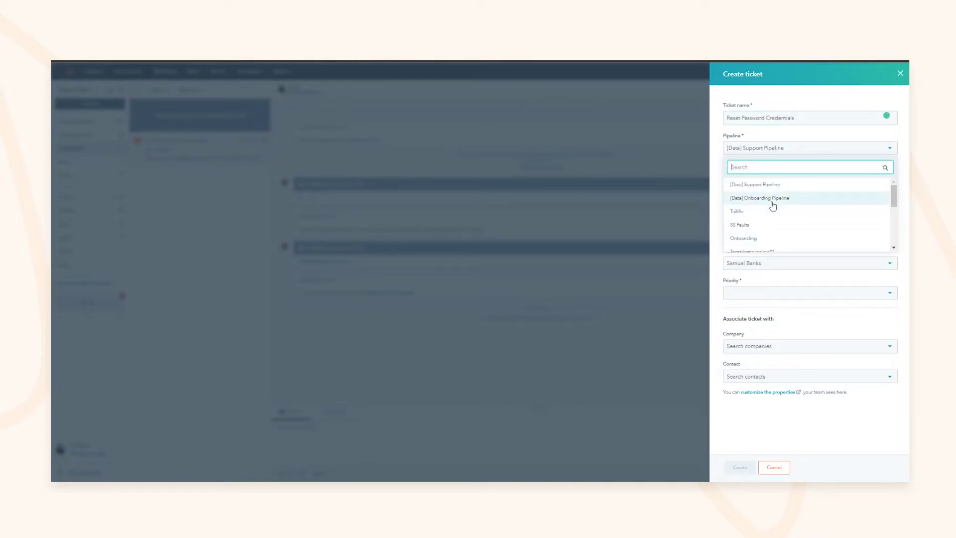
pyautogui.click(754, 182)
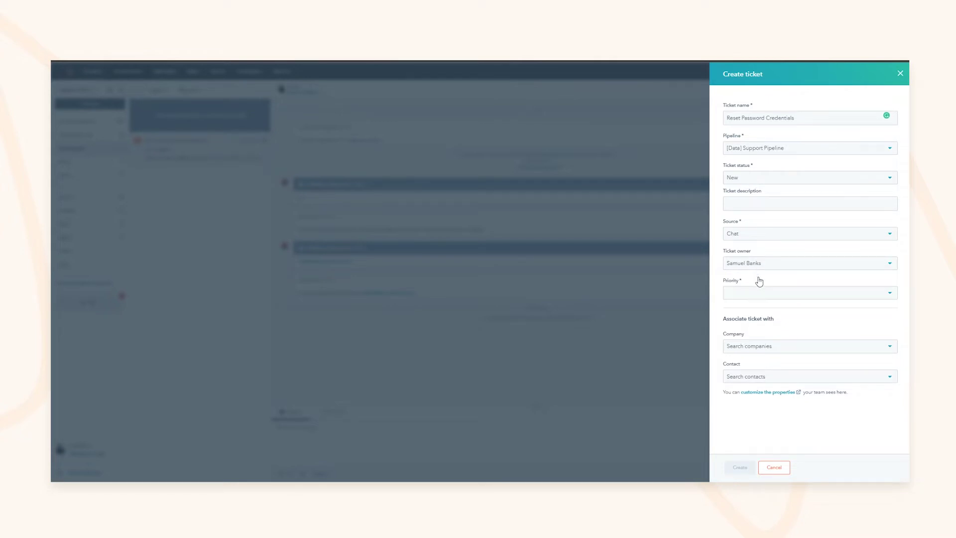
pyautogui.click(763, 232)
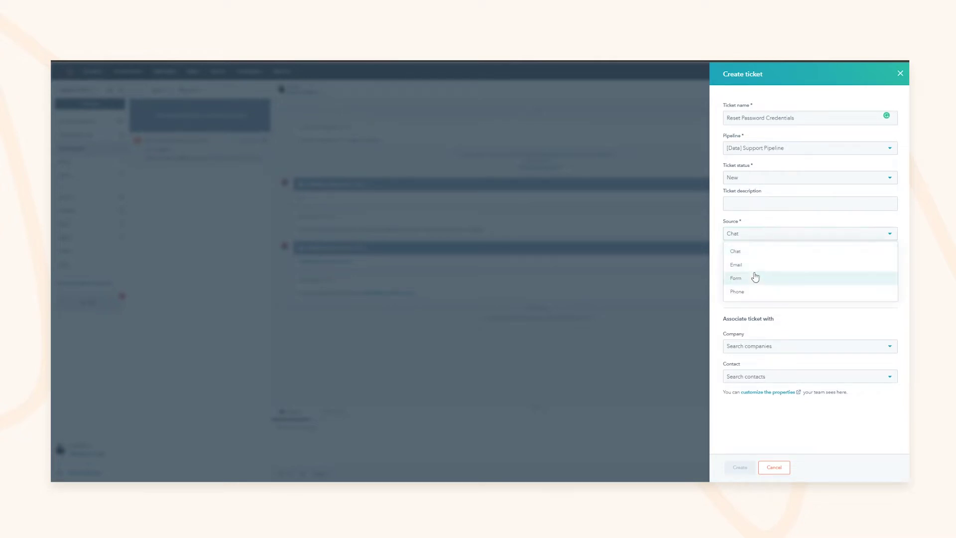
pyautogui.click(737, 251)
pyautogui.click(749, 293)
pyautogui.click(747, 322)
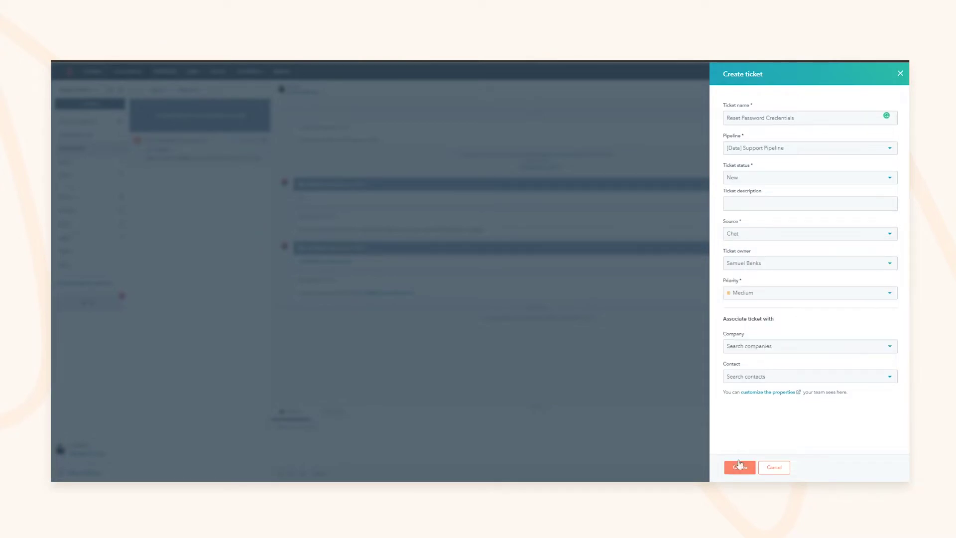
pyautogui.click(760, 348)
pyautogui.write('prodo.com')
pyautogui.hotkey('ctrl', 'a')
pyautogui.press('BackSpace')
pyautogui.click(708, 335)
pyautogui.click(741, 468)
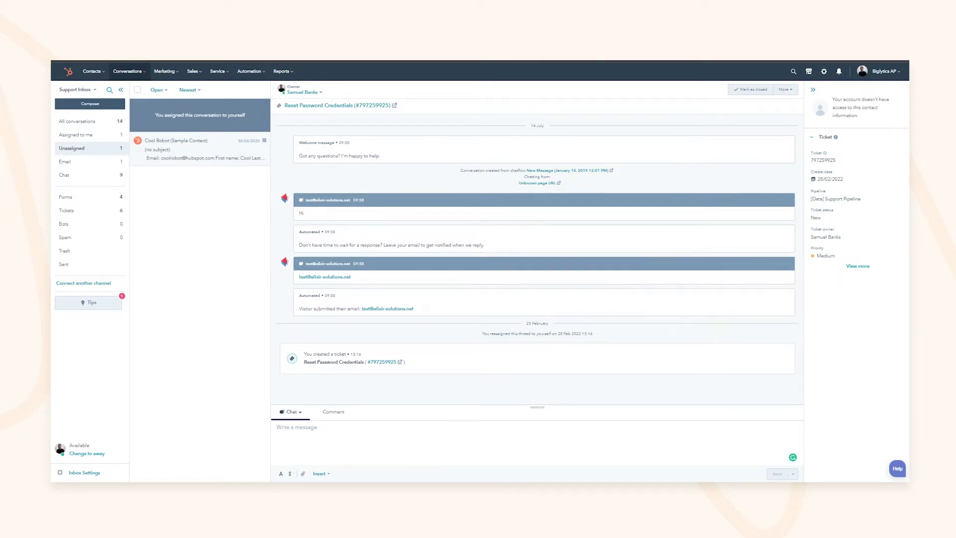
# Open Availability management from Inbox Settings, then return to Conversations > Inbox
pyautogui.click(83, 474)
pyautogui.click(83, 443)
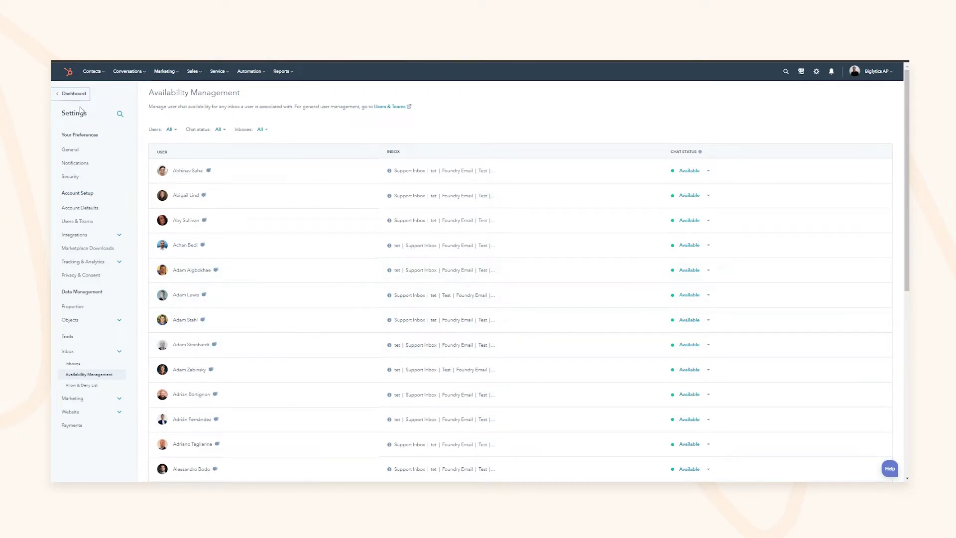
pyautogui.moveTo(128, 72)
pyautogui.click(136, 96)
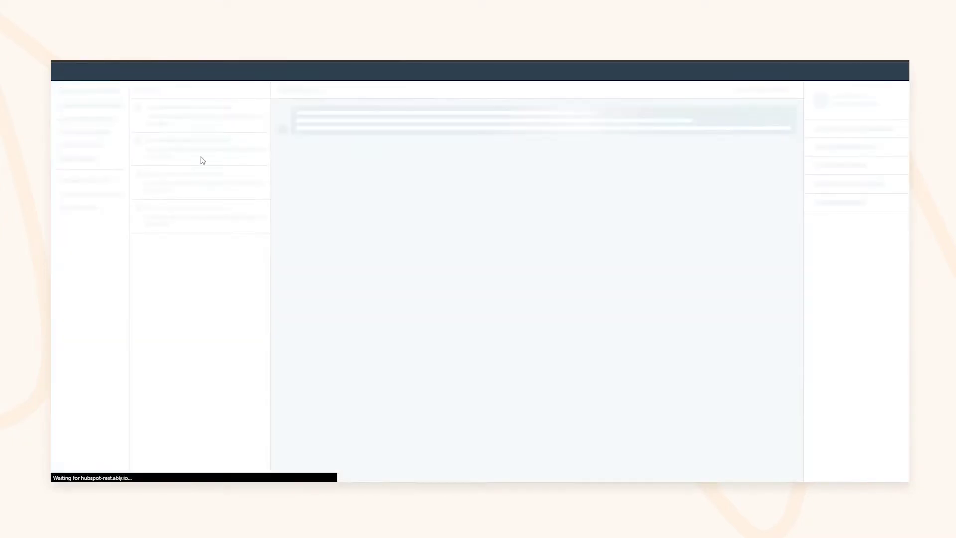
# Reopen Availability management and check the first user's chat status, leaving it Available
pyautogui.click(85, 90)
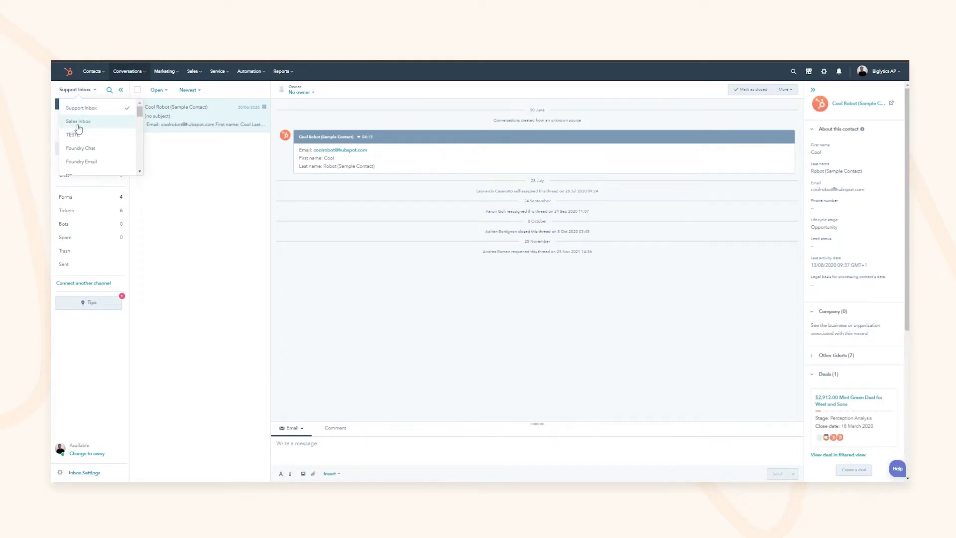
pyautogui.click(83, 472)
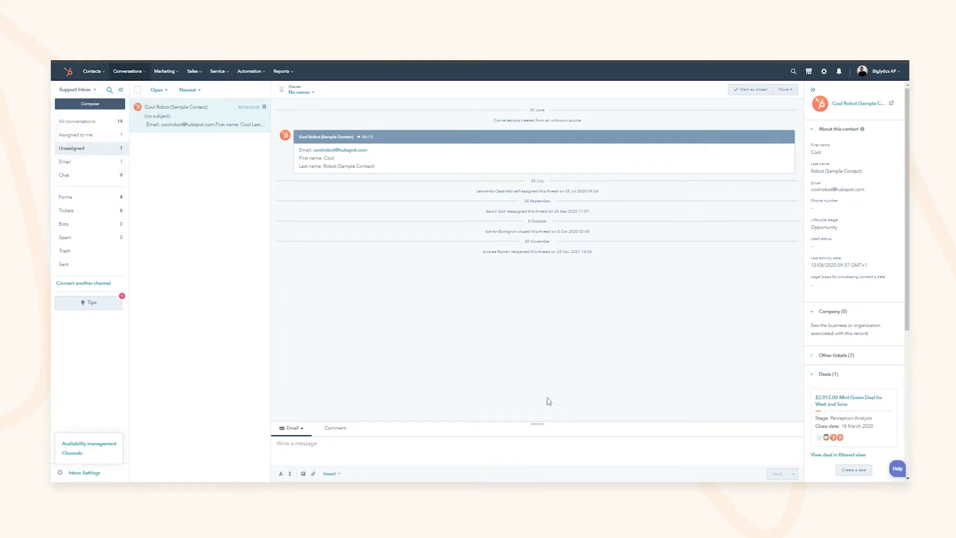
pyautogui.click(81, 444)
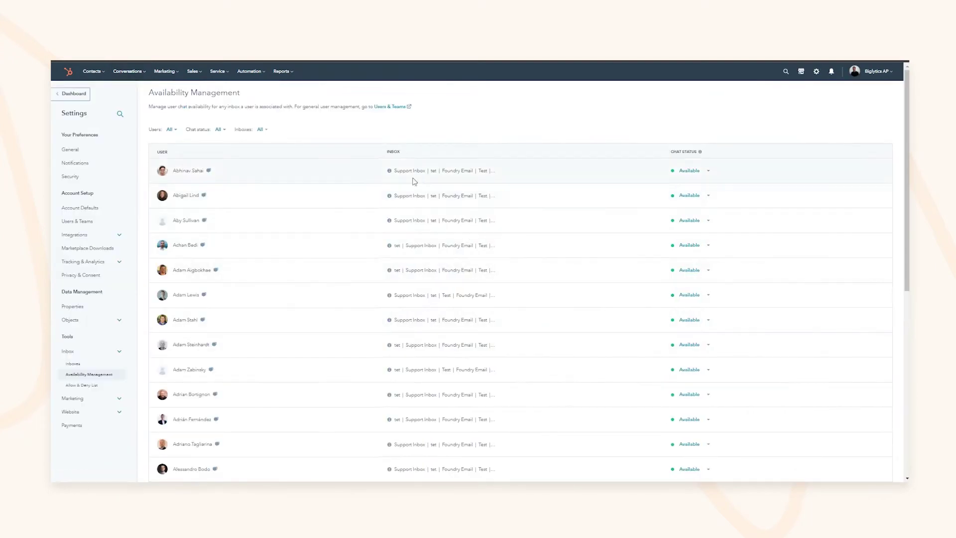
pyautogui.click(697, 170)
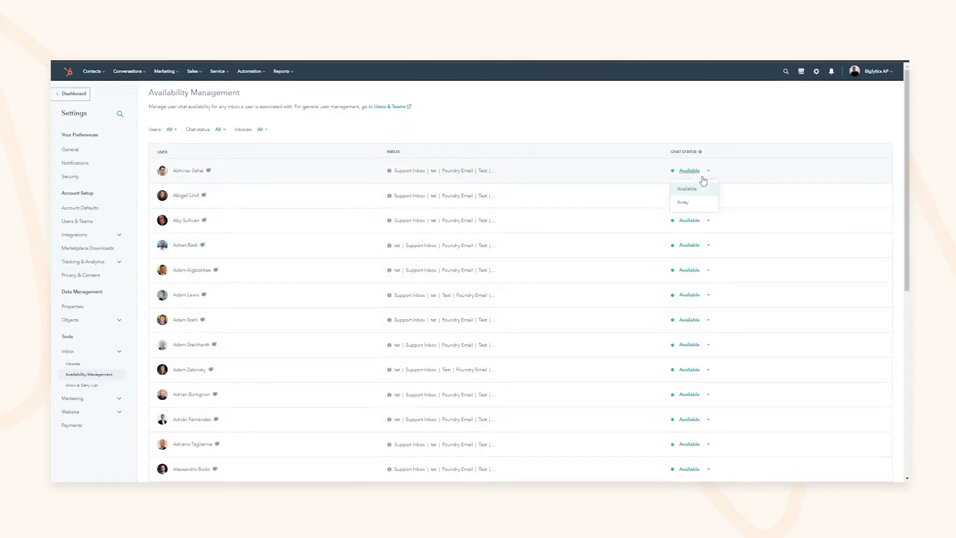
pyautogui.click(698, 174)
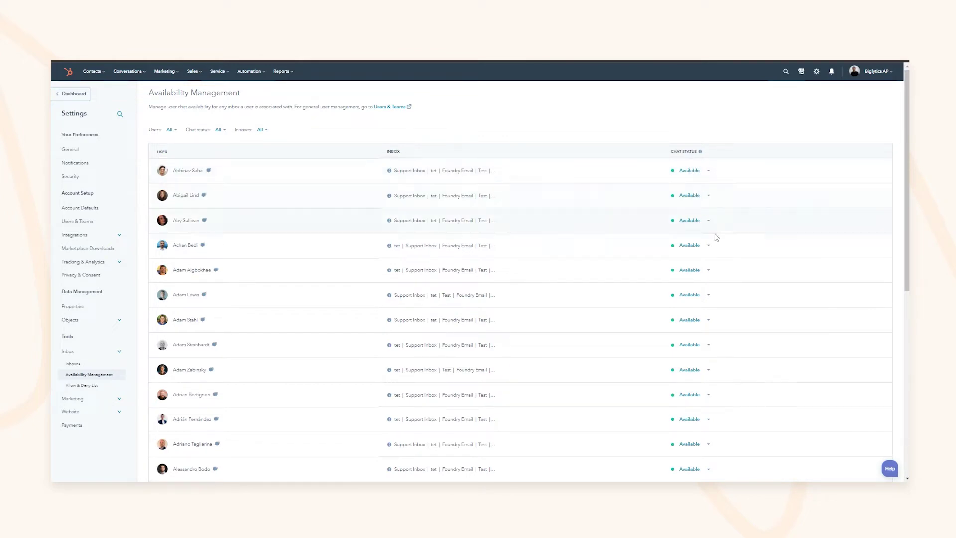
pyautogui.click(74, 364)
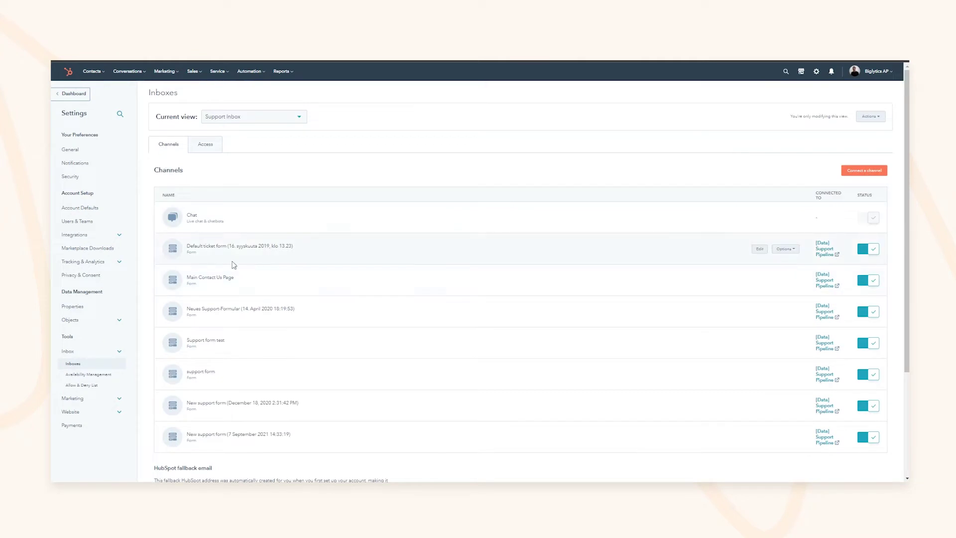
pyautogui.moveTo(206, 246); pyautogui.dragTo(242, 246)
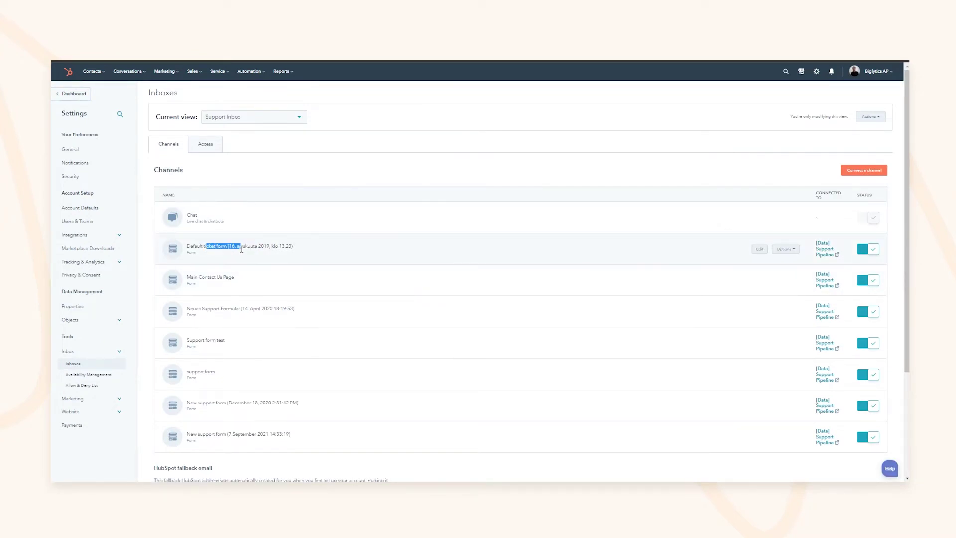
pyautogui.moveTo(201, 279); pyautogui.dragTo(232, 279)
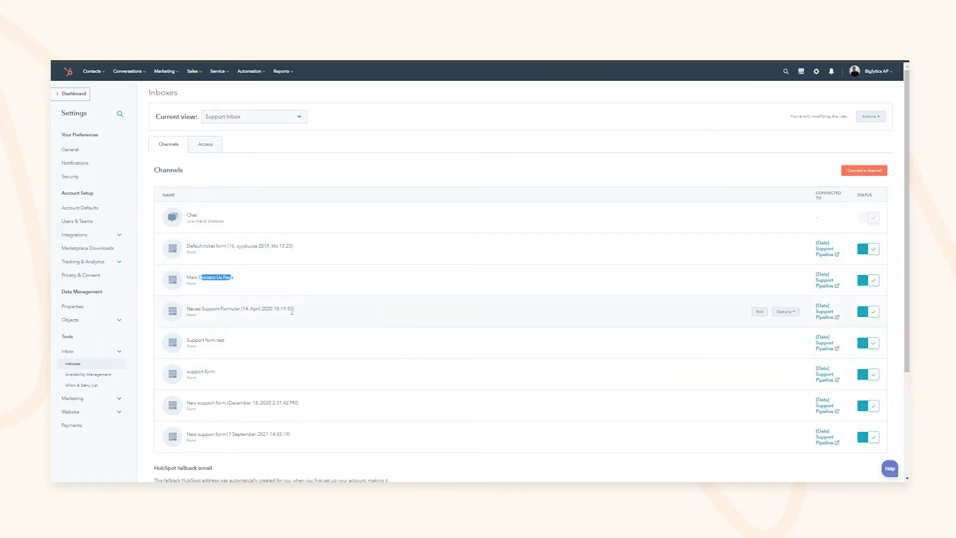
pyautogui.scroll(-3, 284, 309)
pyautogui.scroll(3, 314, 301)
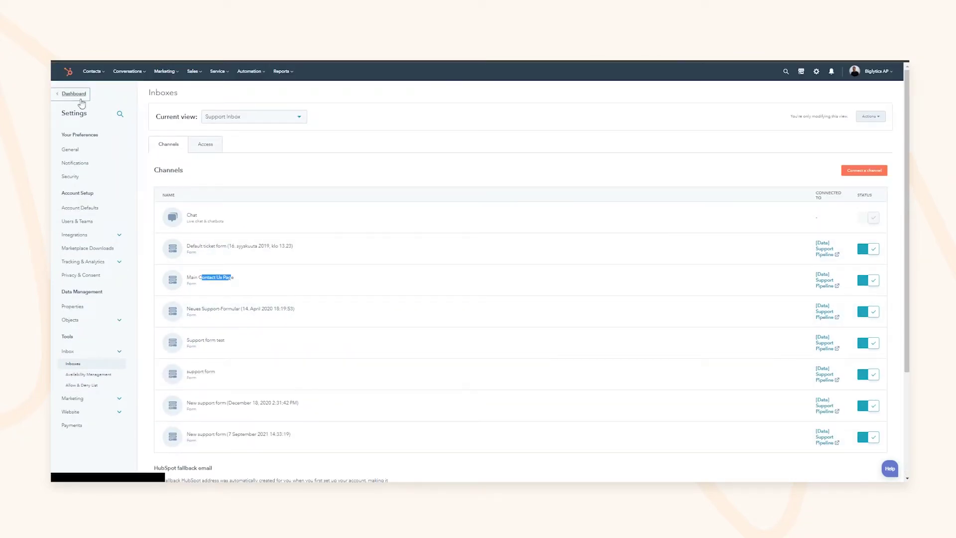
# Open the Tickets board and filter Ticket owner to Me
pyautogui.click(127, 71)
pyautogui.click(139, 97)
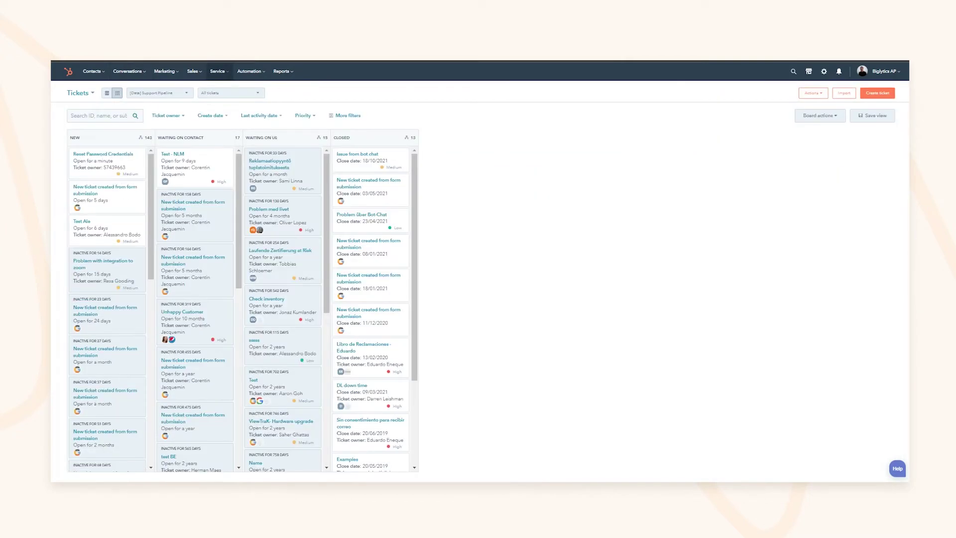
pyautogui.moveTo(225, 77)
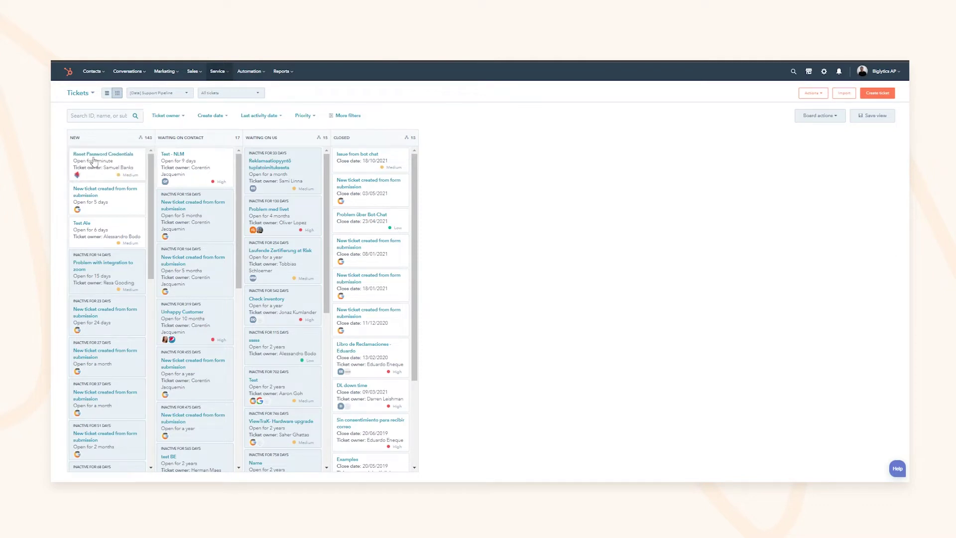
pyautogui.click(170, 116)
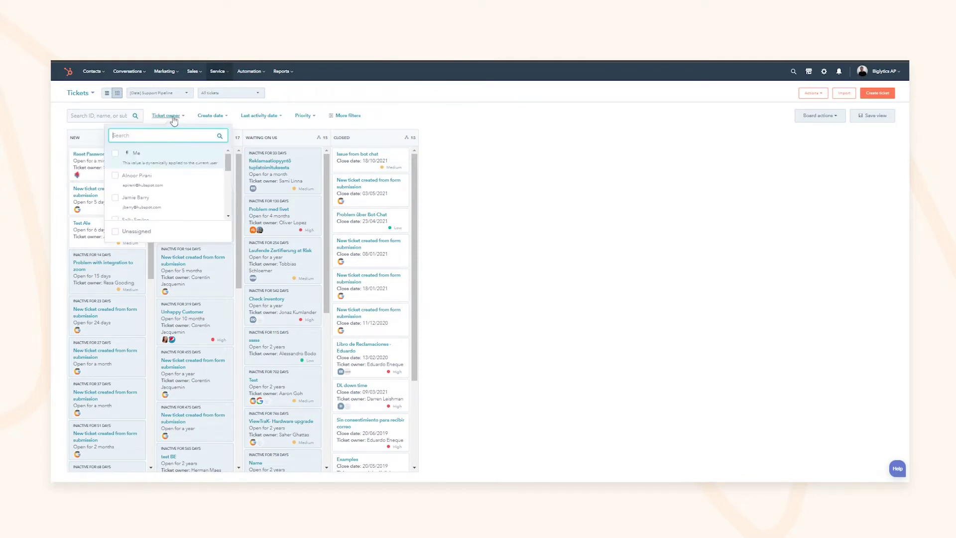
pyautogui.click(156, 158)
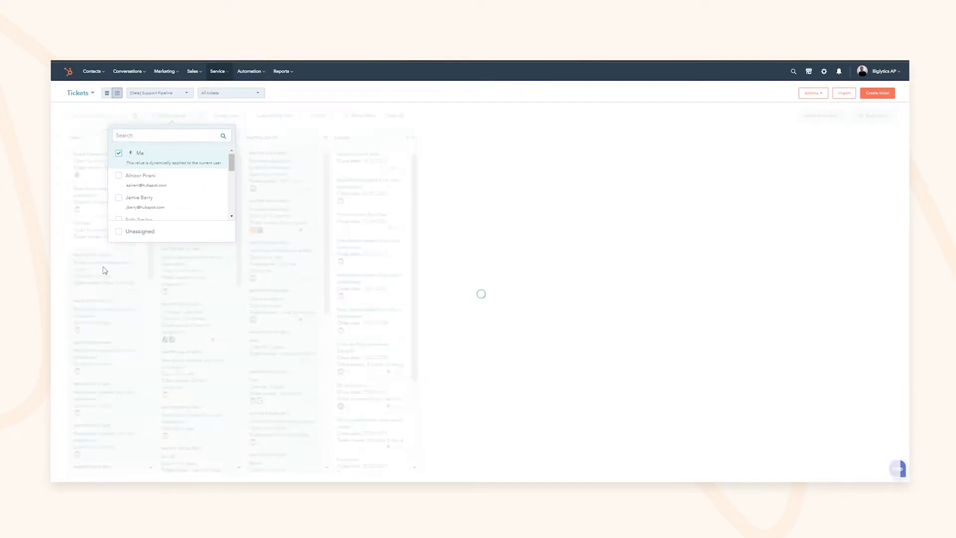
pyautogui.click(189, 214)
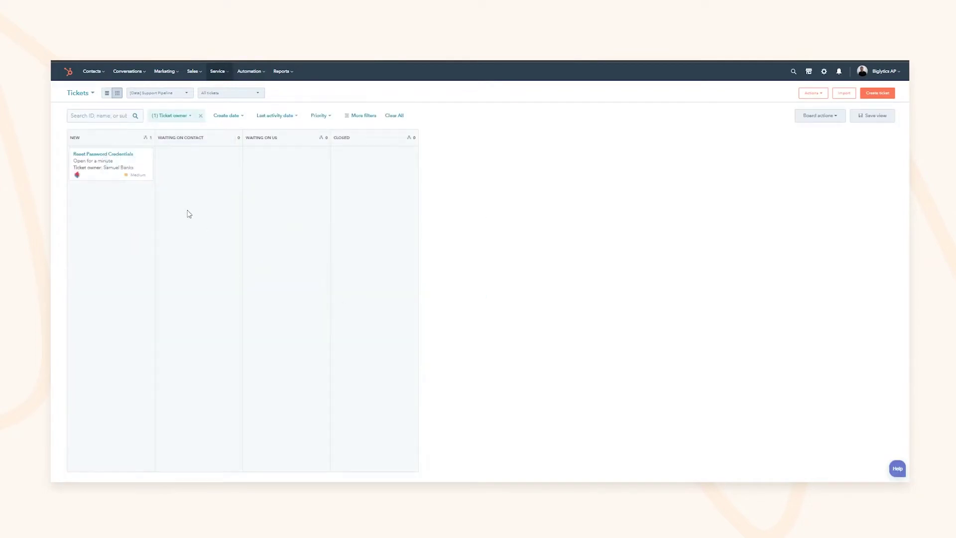
pyautogui.click(171, 116)
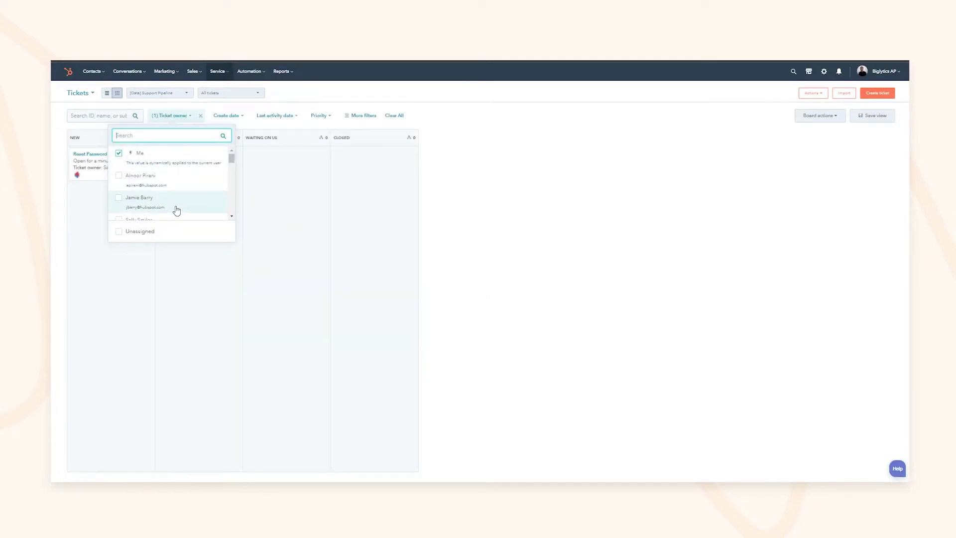
pyautogui.click(257, 296)
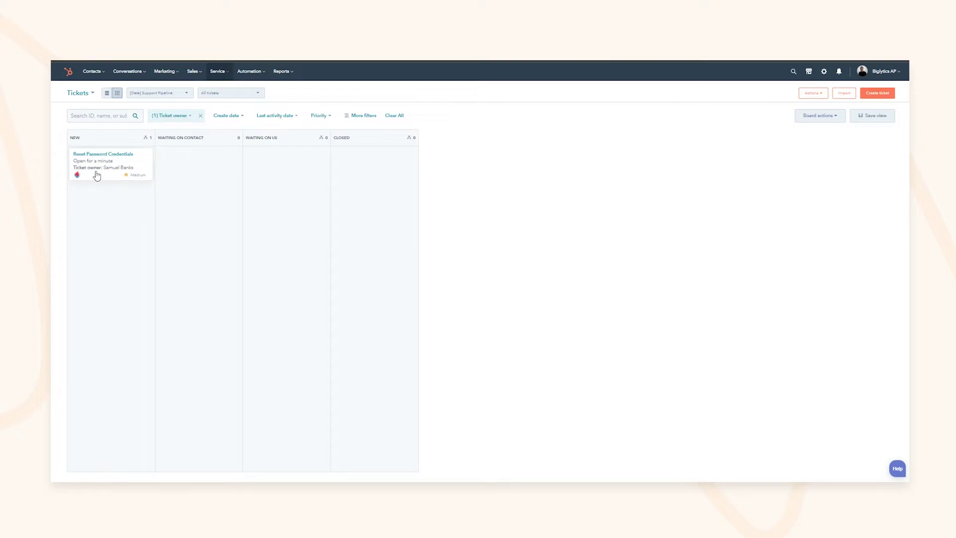
# Move Reset Password Credentials to Waiting on contact with category Product issue
pyautogui.moveTo(114, 169); pyautogui.dragTo(174, 221)
pyautogui.click(448, 173)
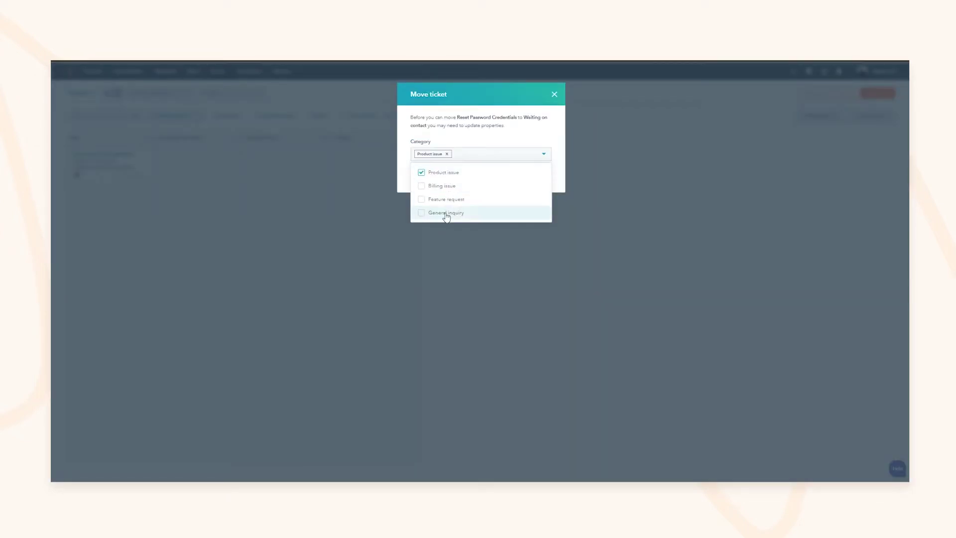
pyautogui.click(409, 183)
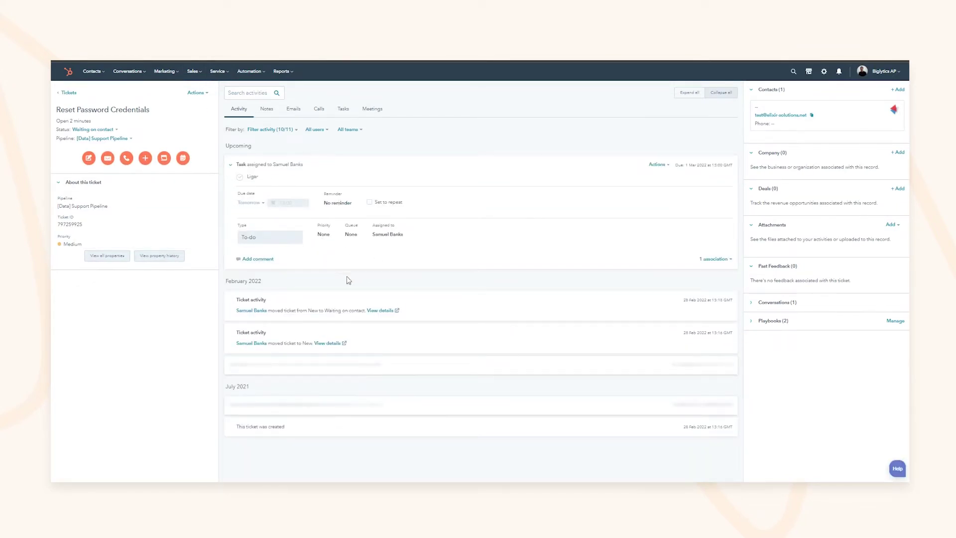
pyautogui.moveTo(285, 310); pyautogui.dragTo(312, 313)
pyautogui.moveTo(283, 345); pyautogui.dragTo(345, 310)
pyautogui.moveTo(696, 299); pyautogui.dragTo(714, 300)
pyautogui.moveTo(259, 426); pyautogui.dragTo(278, 427)
pyautogui.click(273, 111)
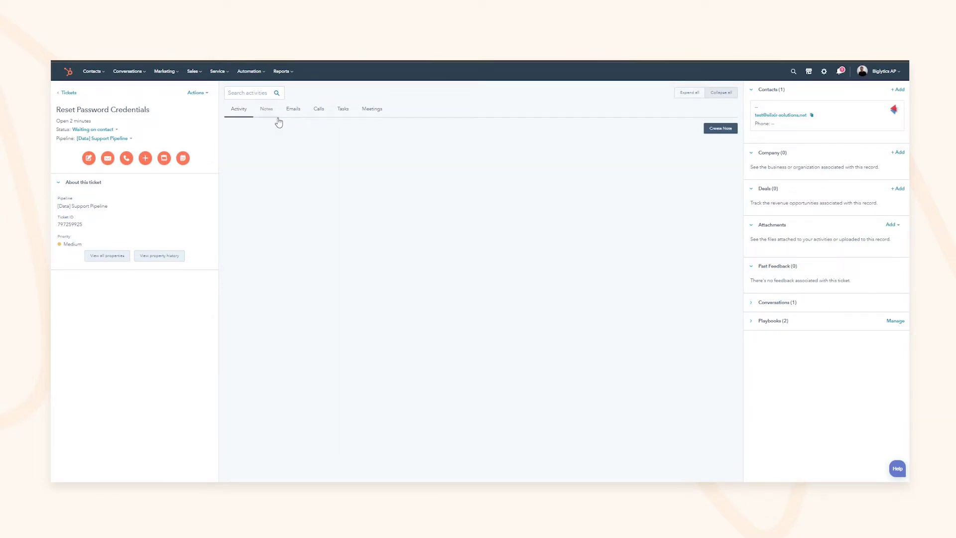
pyautogui.click(245, 114)
pyautogui.click(293, 111)
pyautogui.click(343, 112)
pyautogui.click(371, 109)
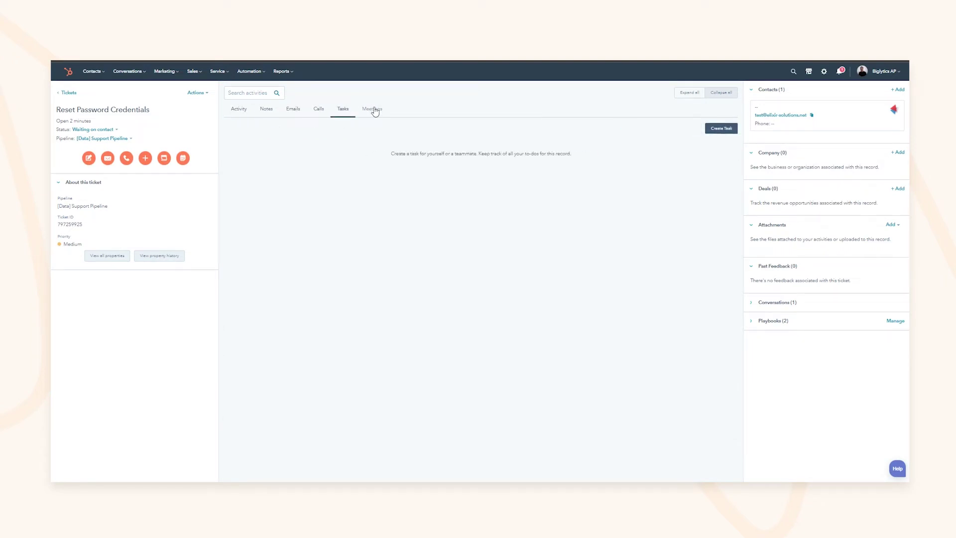
pyautogui.click(243, 114)
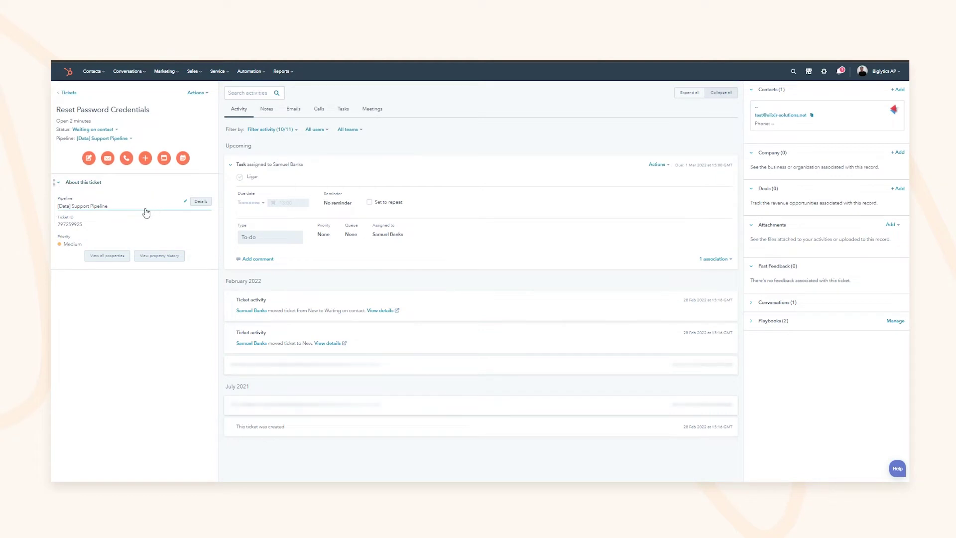
pyautogui.click(145, 158)
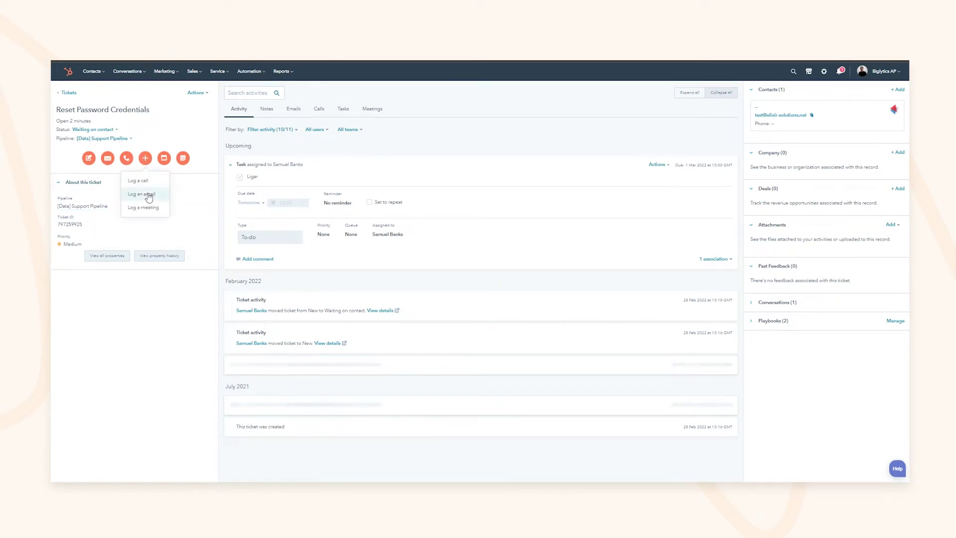
pyautogui.click(144, 158)
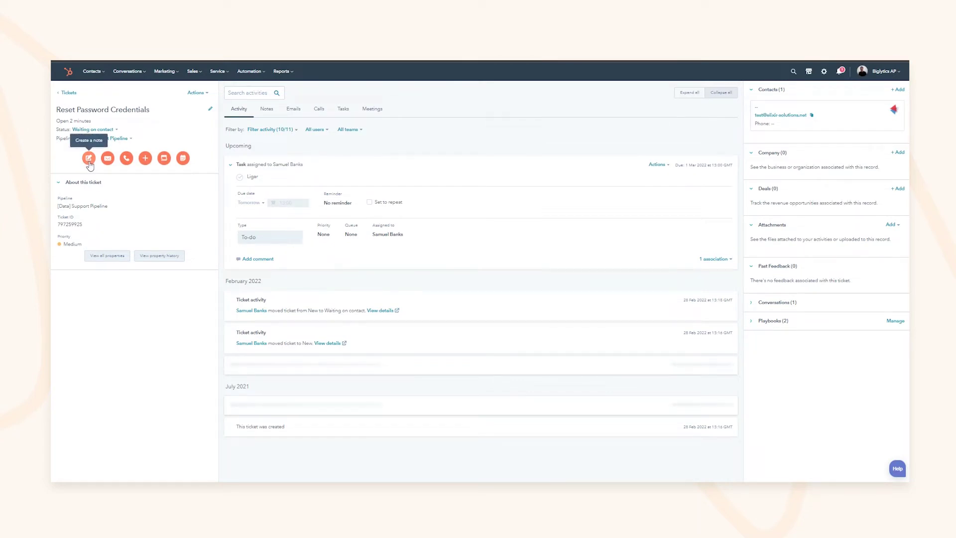
# Save the note 'Escalated to the Security Team' on the Reset Password Credentials ticket
pyautogui.click(89, 158)
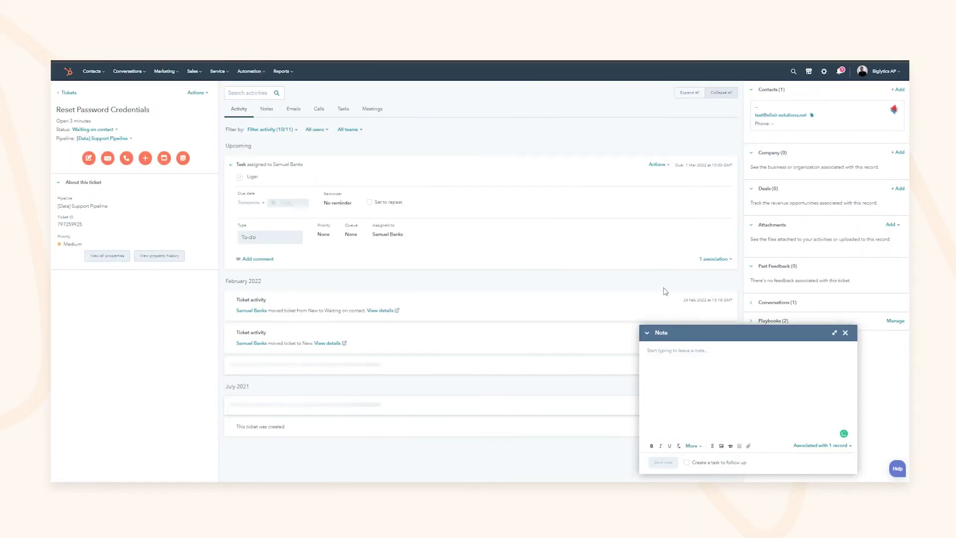
pyautogui.write('Escalated to the Security Team')
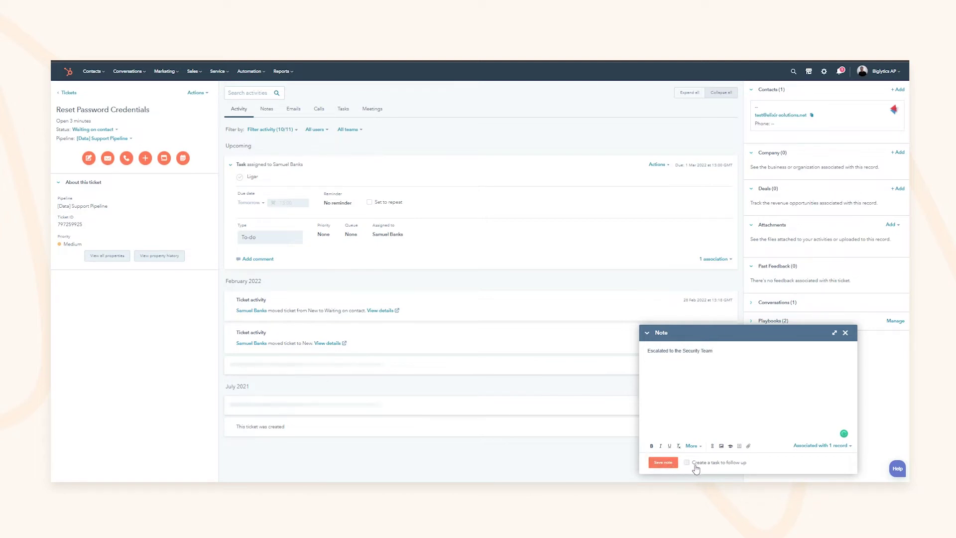
pyautogui.click(663, 462)
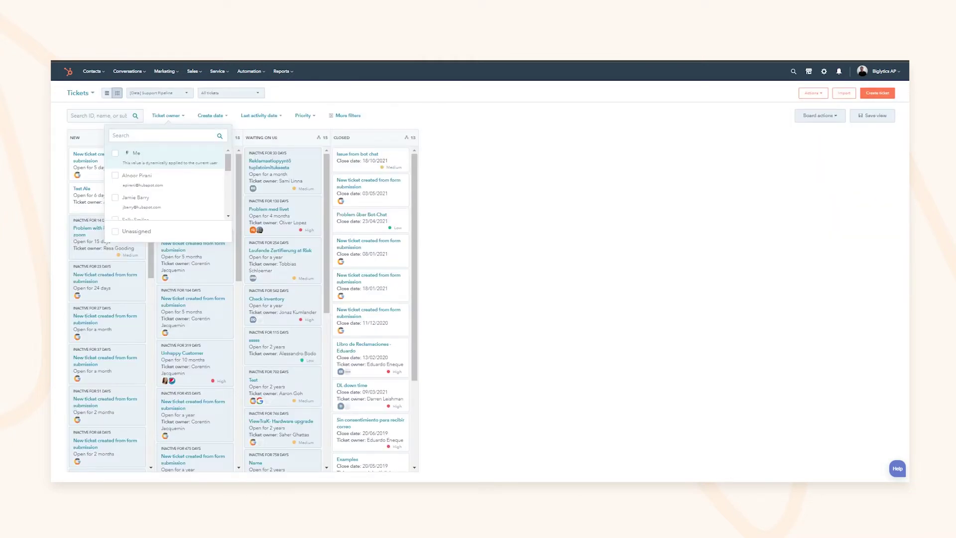
pyautogui.click(290, 94)
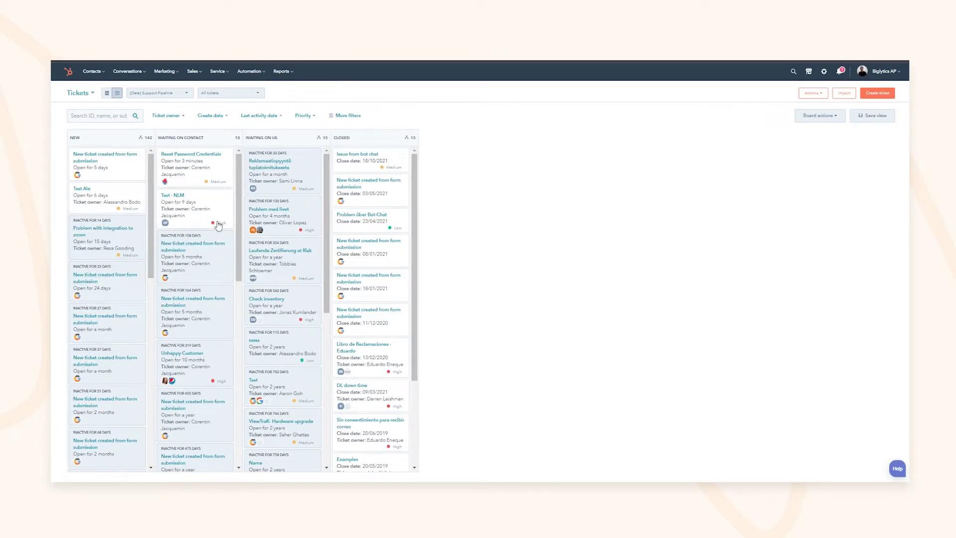
pyautogui.moveTo(381, 213)
pyautogui.click(819, 115)
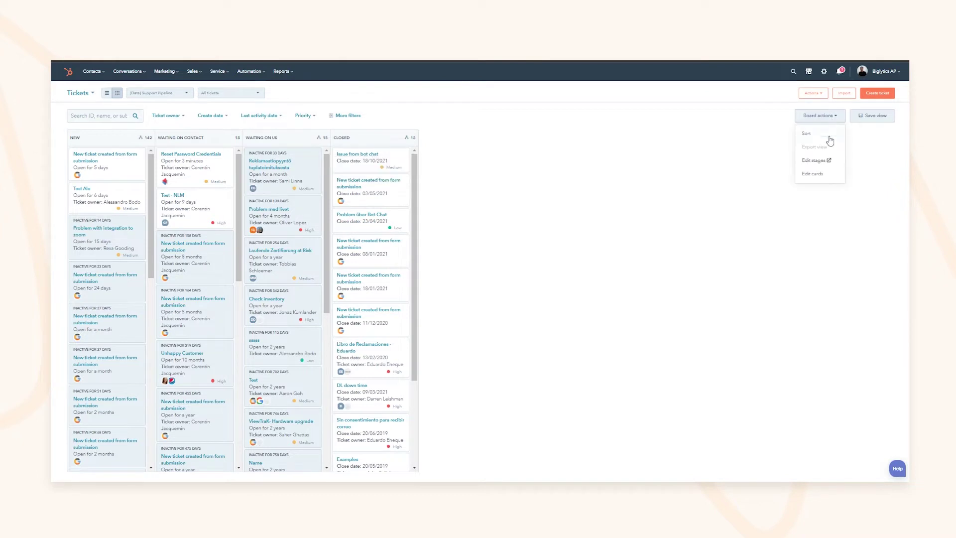
pyautogui.click(816, 175)
pyautogui.doubleClick(681, 245)
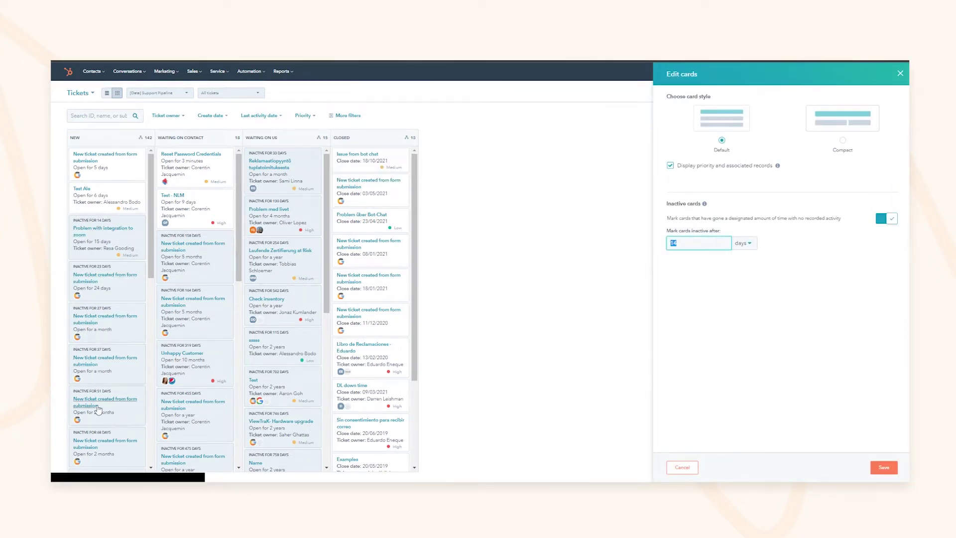
pyautogui.moveTo(294, 220)
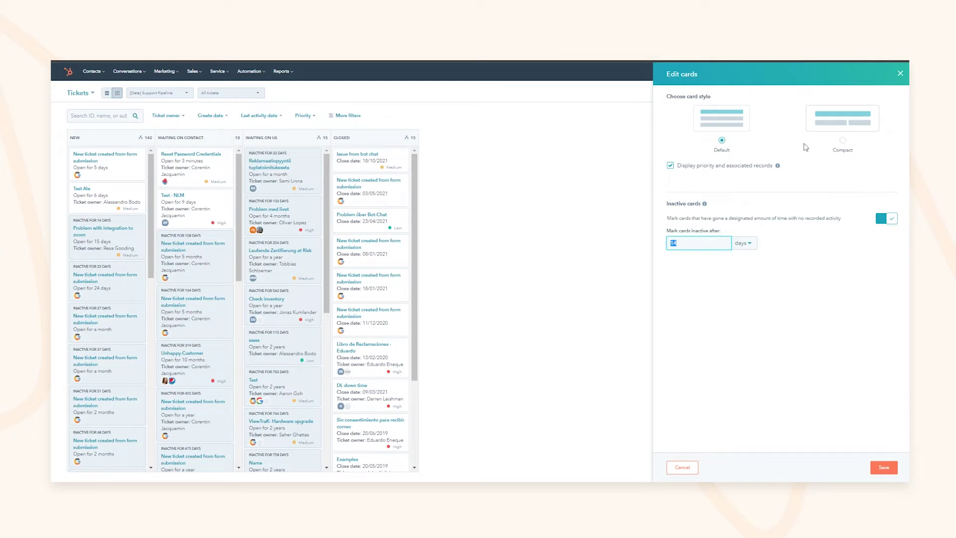
pyautogui.click(900, 73)
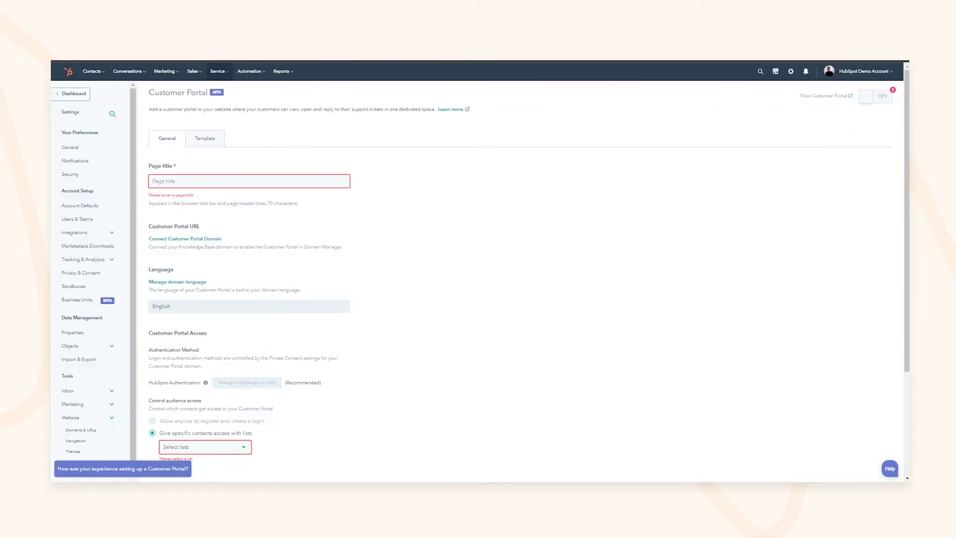
# Browse the Customer Portal General tab and its contact lists dropdown, then show the Template tab
pyautogui.moveTo(219, 75)
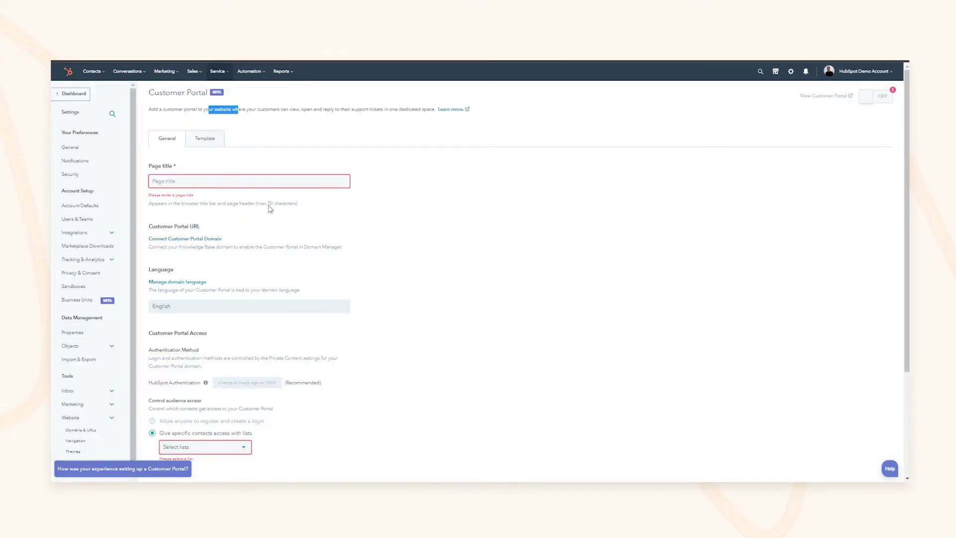
pyautogui.scroll(-3, 274, 226)
pyautogui.scroll(3, 275, 222)
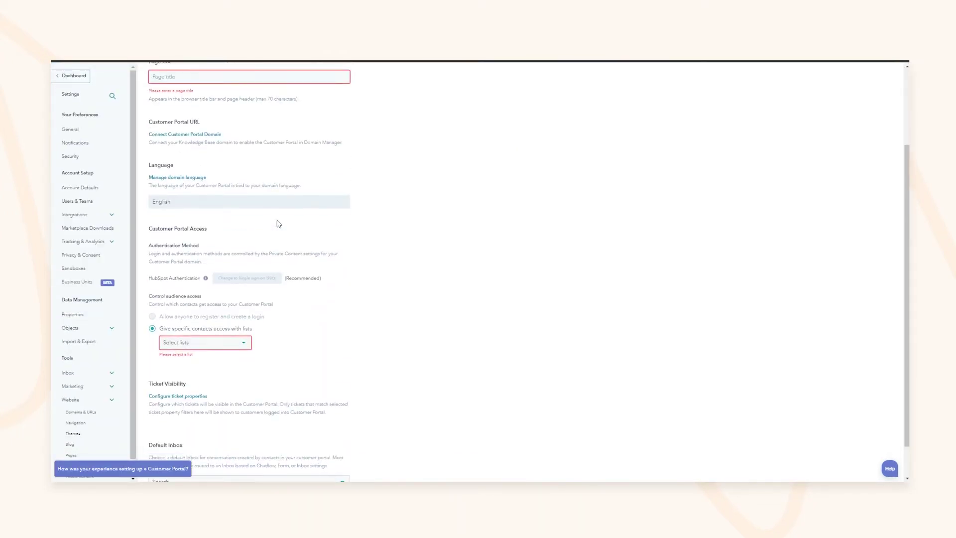
pyautogui.click(172, 180)
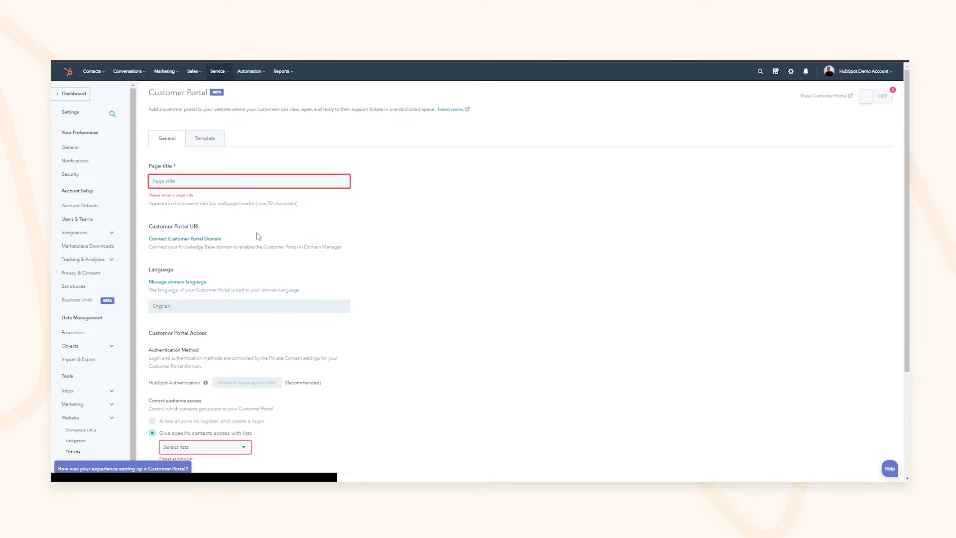
pyautogui.scroll(-2, 208, 330)
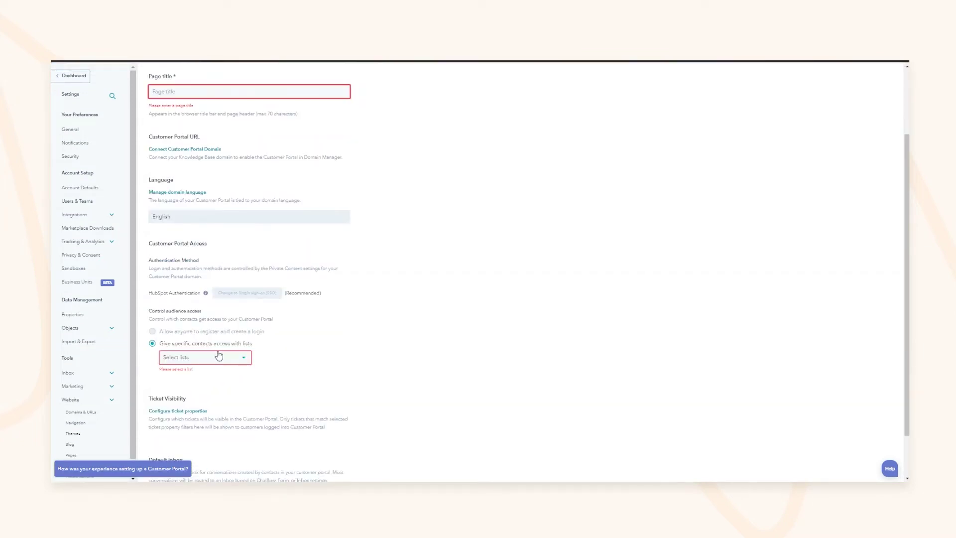
pyautogui.moveTo(188, 330)
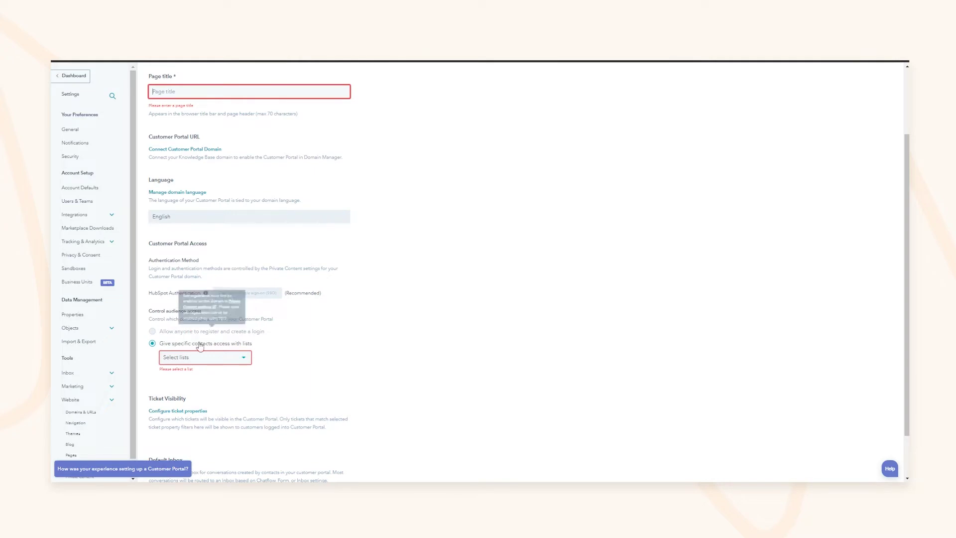
pyautogui.click(265, 352)
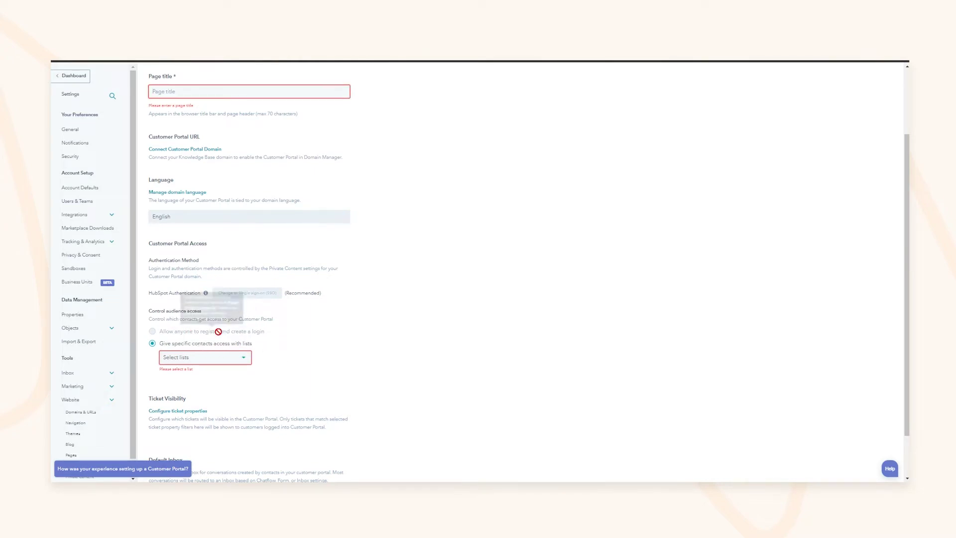
pyautogui.click(238, 358)
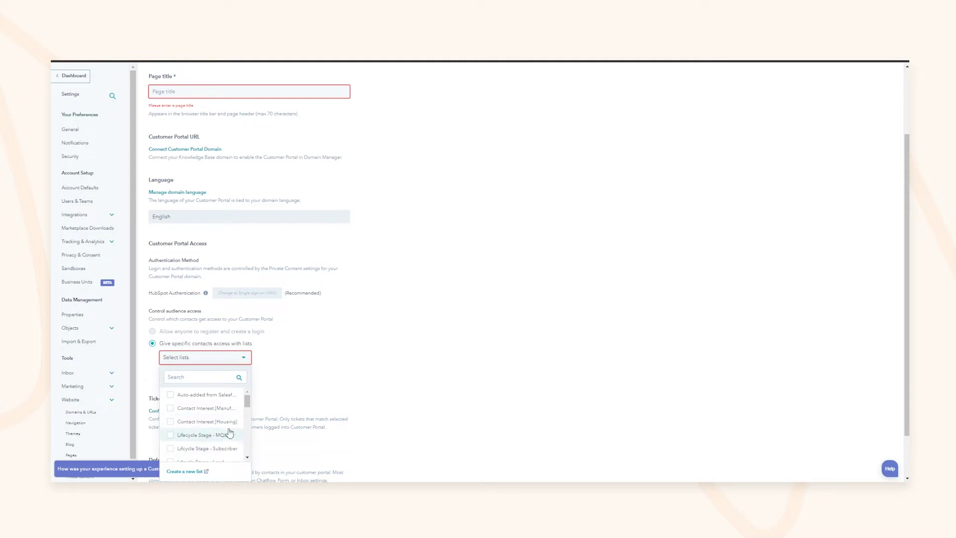
pyautogui.click(337, 390)
pyautogui.scroll(-1, 266, 373)
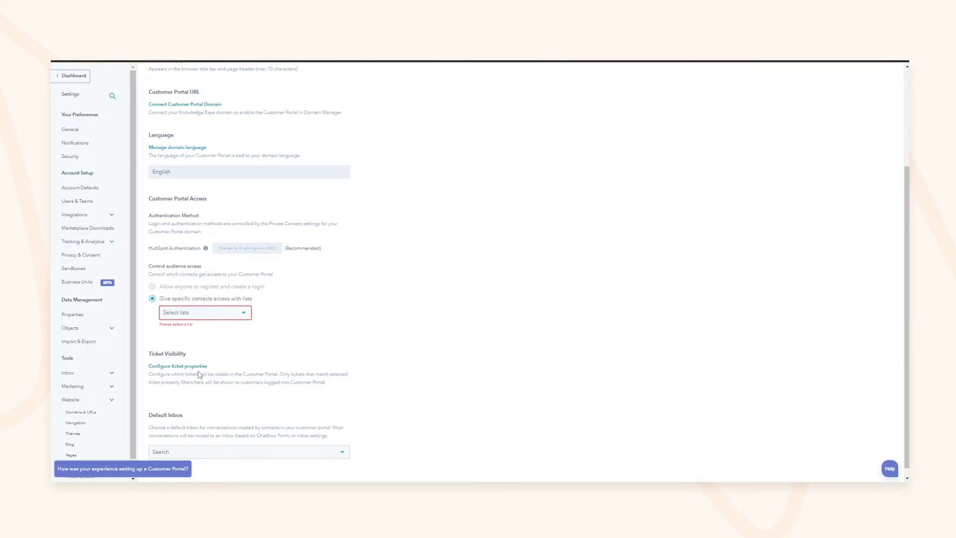
pyautogui.scroll(5, 222, 175)
pyautogui.click(214, 141)
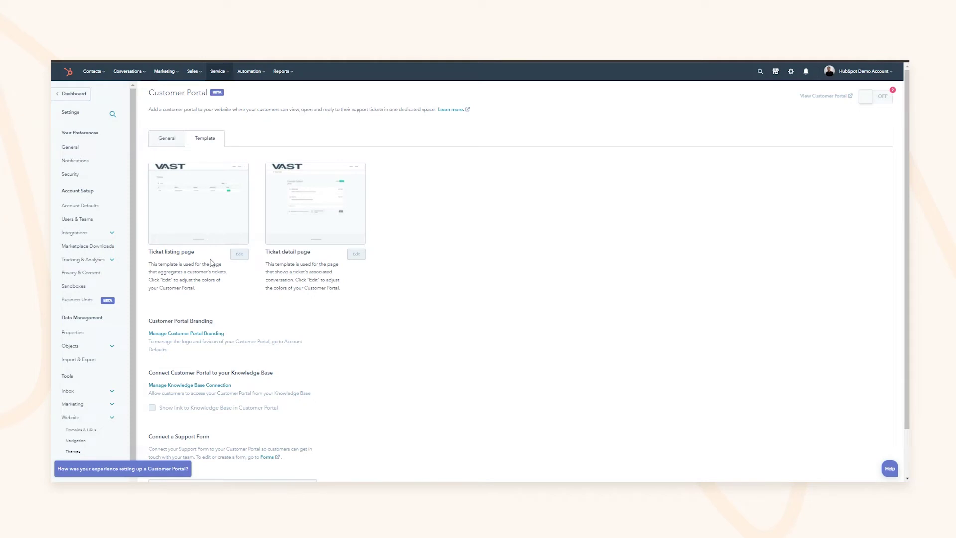
pyautogui.click(238, 255)
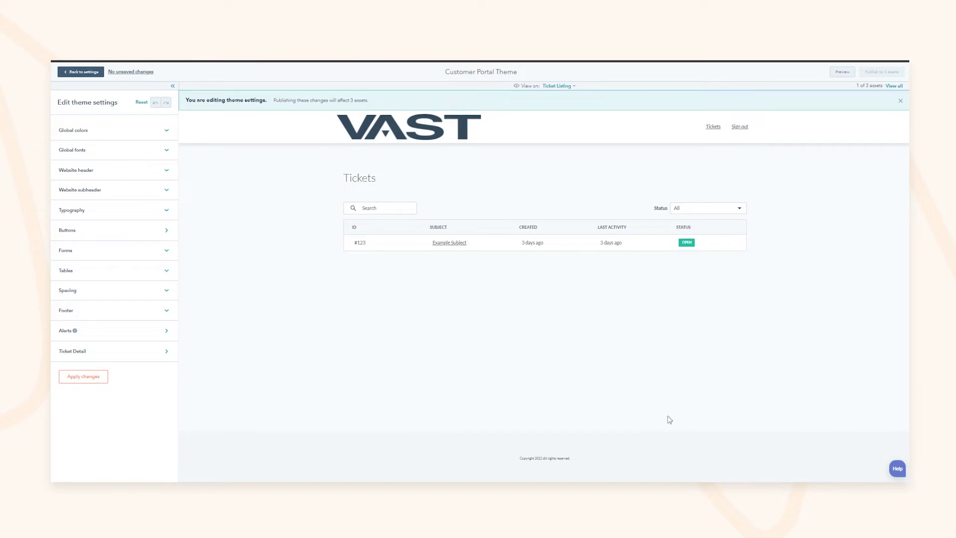
pyautogui.click(445, 243)
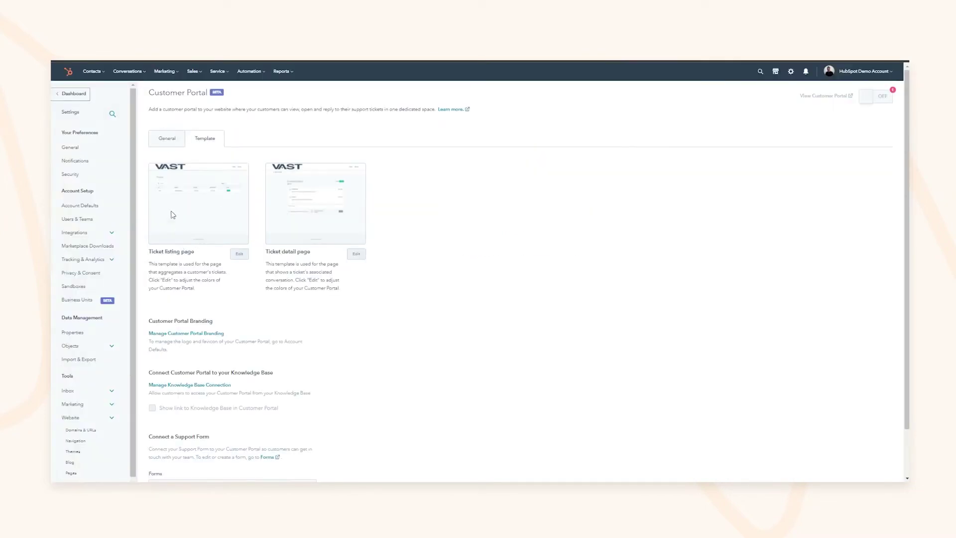
pyautogui.click(355, 257)
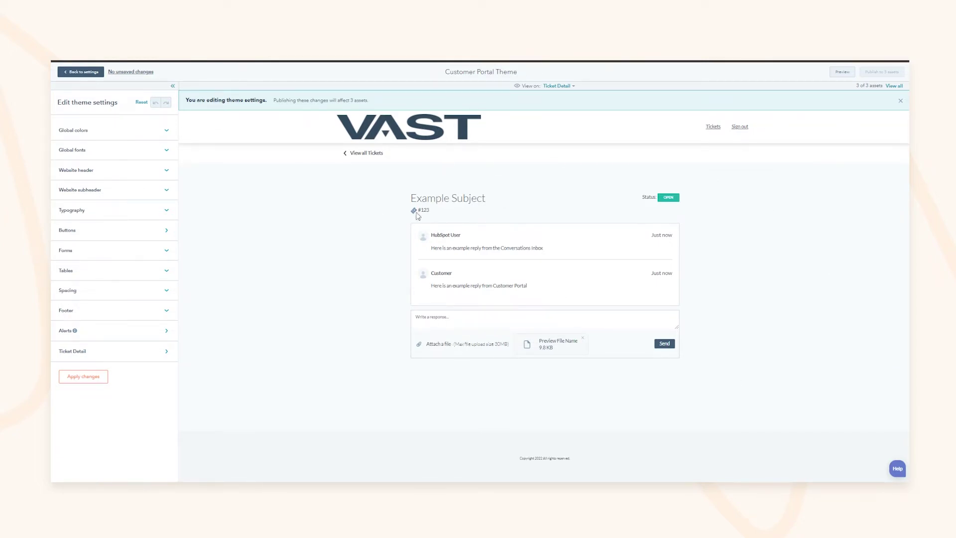
pyautogui.moveTo(427, 198); pyautogui.dragTo(469, 199)
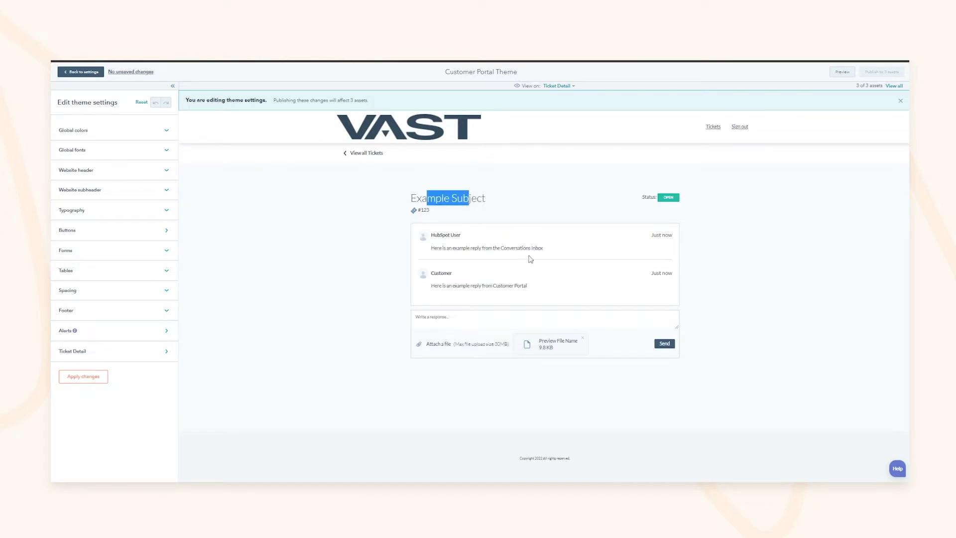
pyautogui.moveTo(452, 248); pyautogui.dragTo(527, 264)
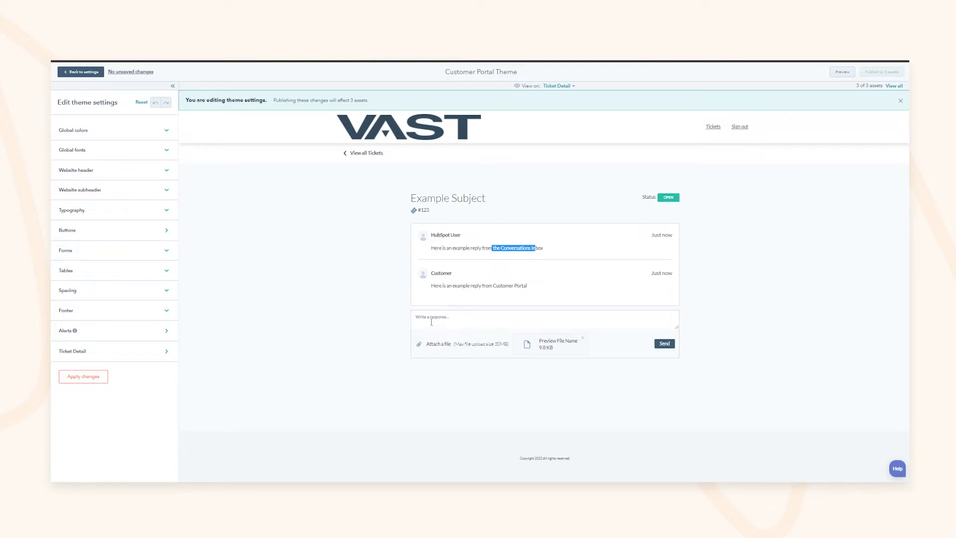
pyautogui.moveTo(557, 341); pyautogui.dragTo(570, 340)
pyautogui.click(79, 73)
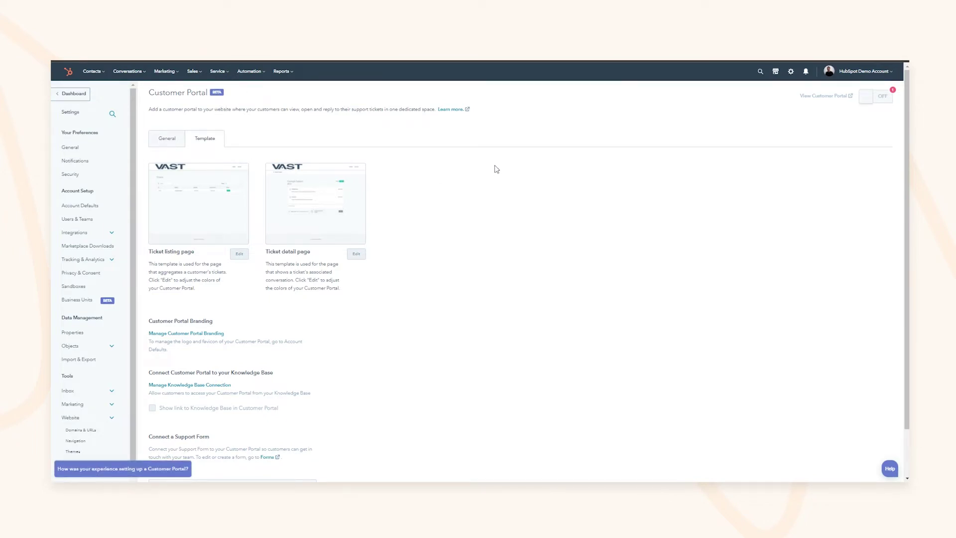
# Go to Service > Knowledge Base insights
pyautogui.moveTo(294, 109); pyautogui.dragTo(344, 110)
pyautogui.click(240, 95)
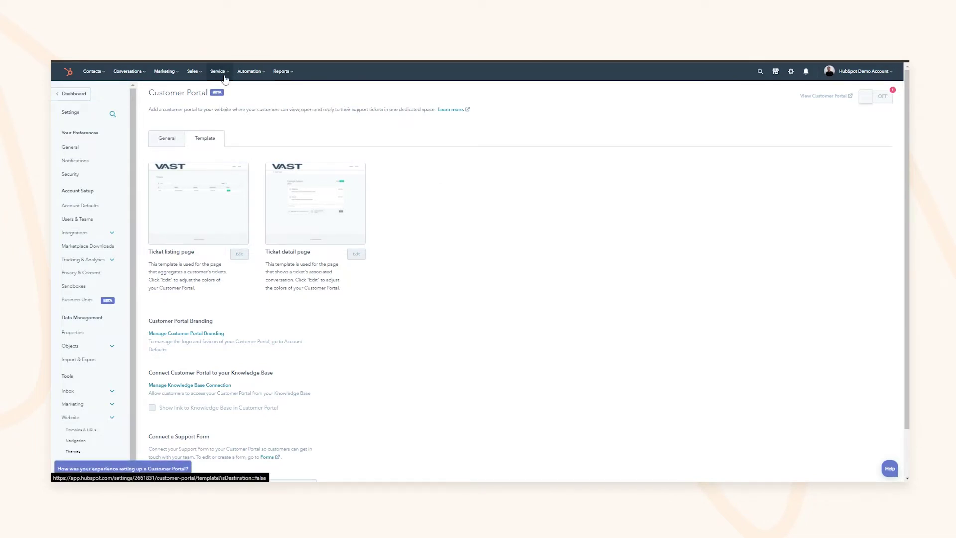
pyautogui.click(219, 73)
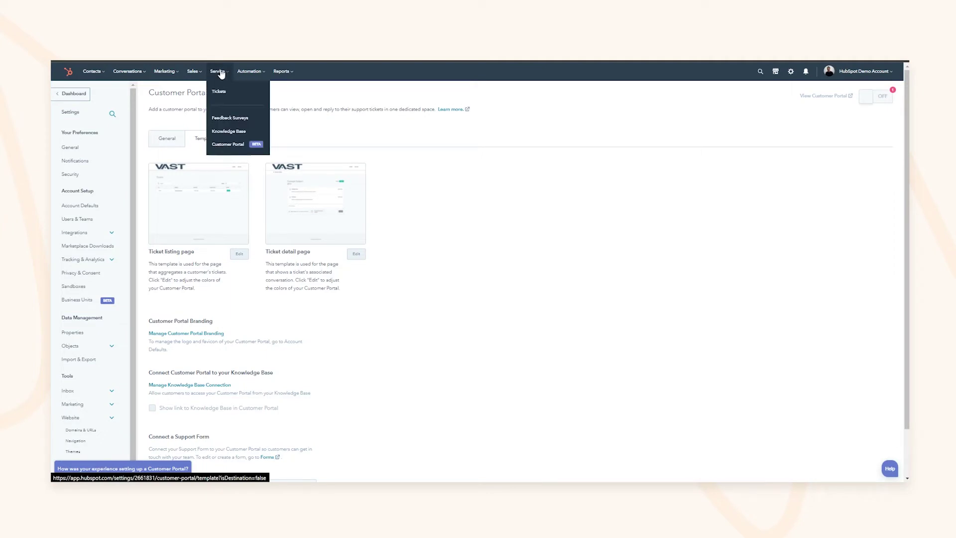
pyautogui.click(223, 72)
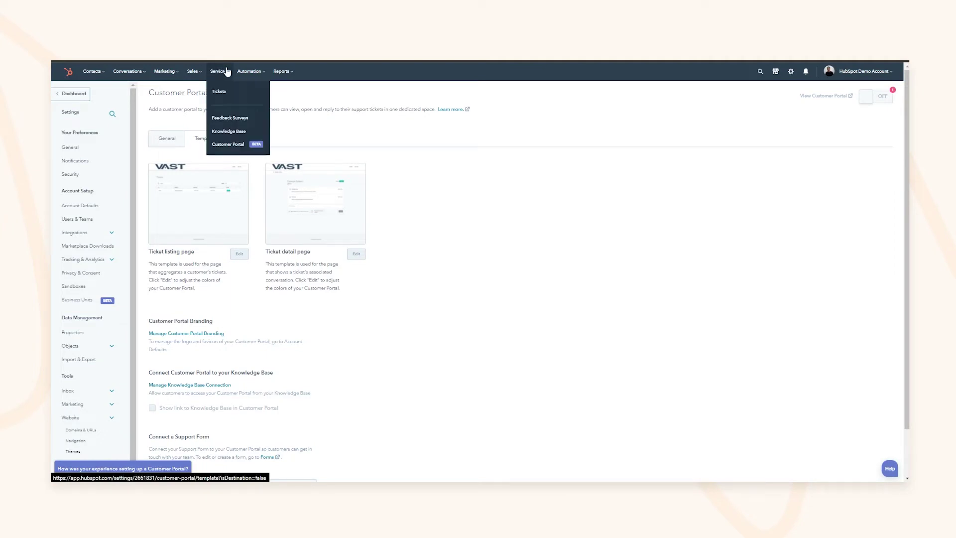
pyautogui.click(237, 133)
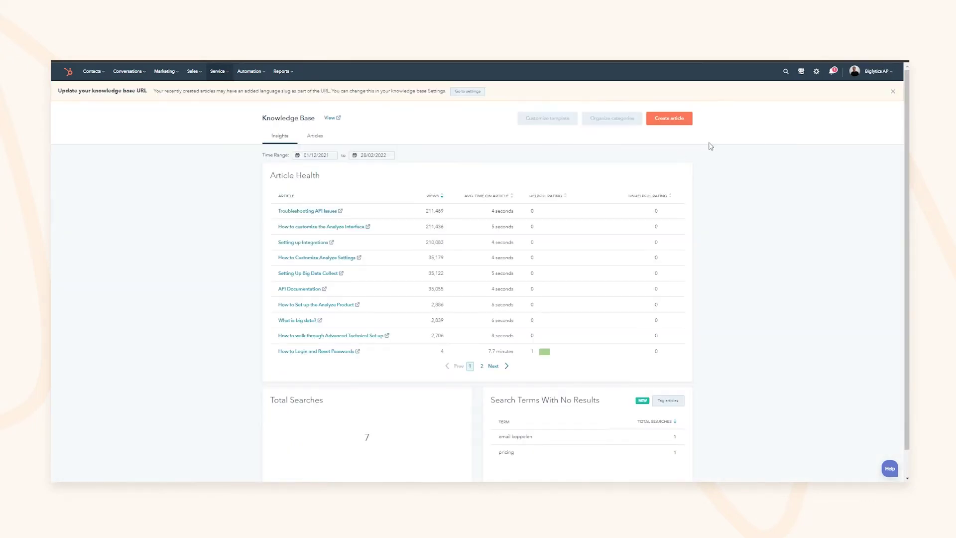
pyautogui.scroll(-1, 374, 224)
pyautogui.scroll(1, 594, 324)
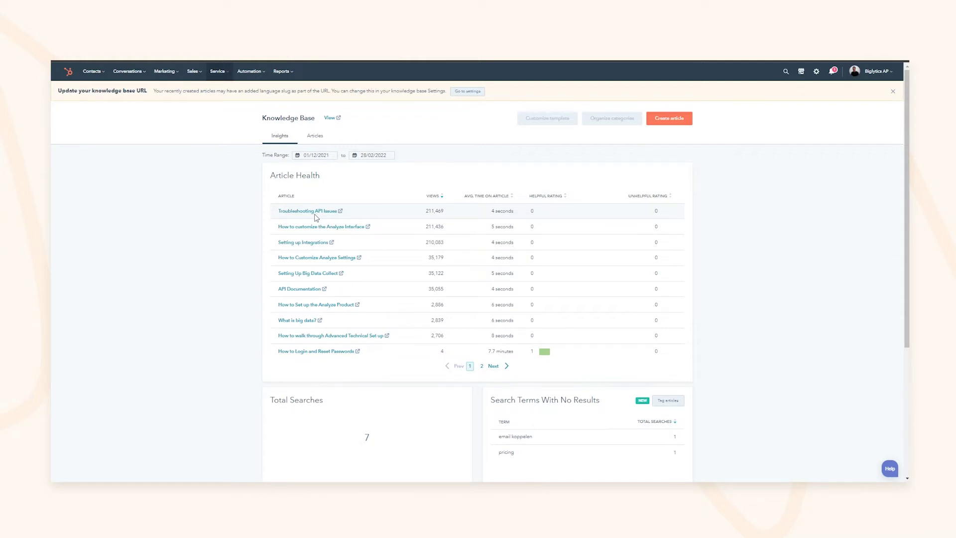
# Set the reporting start date to 01/01/2022
pyautogui.click(325, 157)
pyautogui.click(374, 176)
pyautogui.click(374, 175)
pyautogui.click(374, 175)
pyautogui.click(374, 175)
pyautogui.click(374, 175)
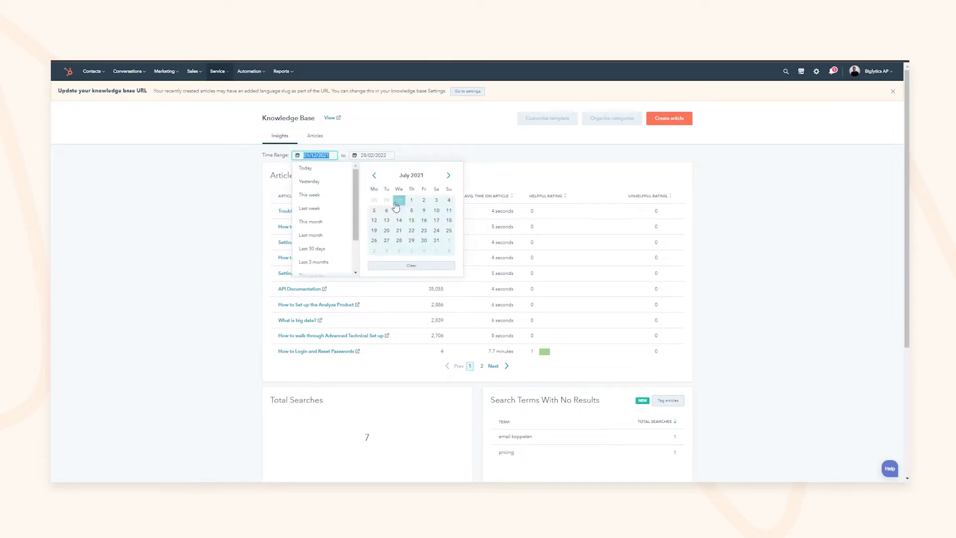
pyautogui.click(448, 175)
pyautogui.click(448, 175)
pyautogui.click(448, 175)
pyautogui.click(448, 175)
pyautogui.click(448, 175)
pyautogui.click(448, 175)
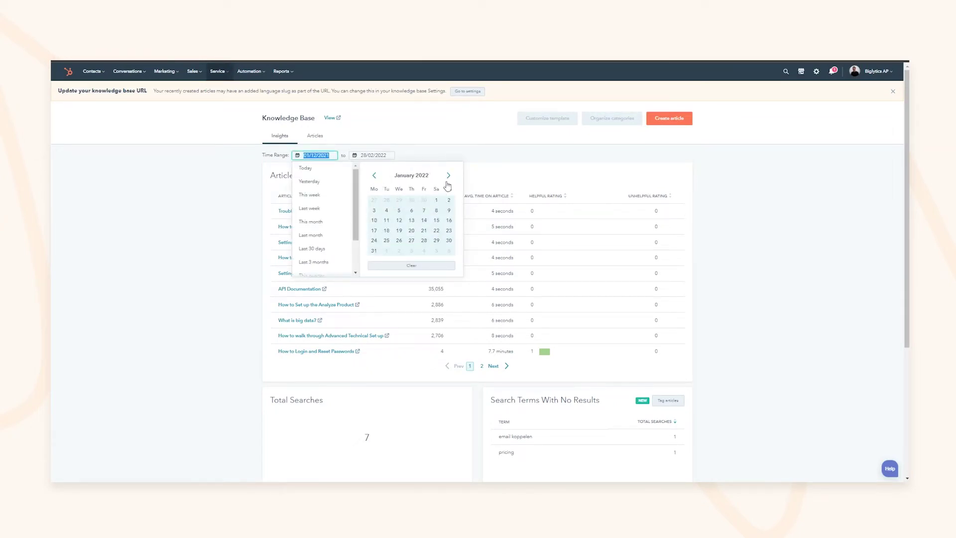
pyautogui.click(436, 200)
pyautogui.click(207, 292)
# Review the top articles' view counts and sort by helpful, then unhelpful ratings
pyautogui.doubleClick(434, 211)
pyautogui.doubleClick(434, 226)
pyautogui.doubleClick(436, 244)
pyautogui.doubleClick(504, 211)
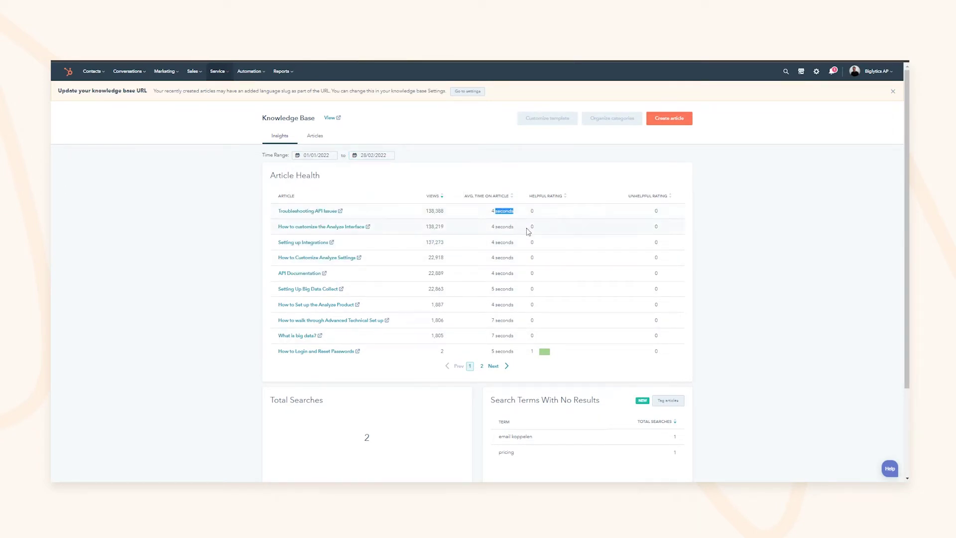
pyautogui.click(558, 197)
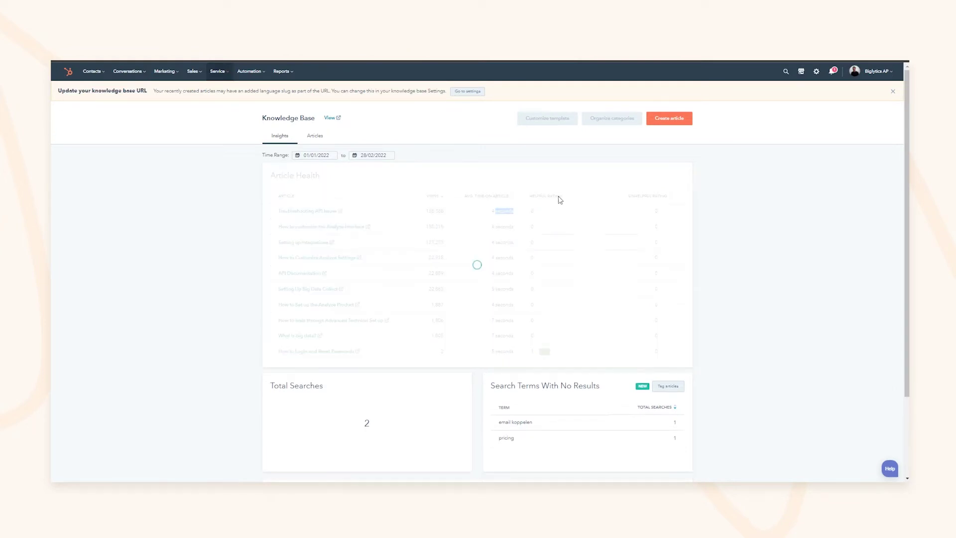
pyautogui.click(642, 196)
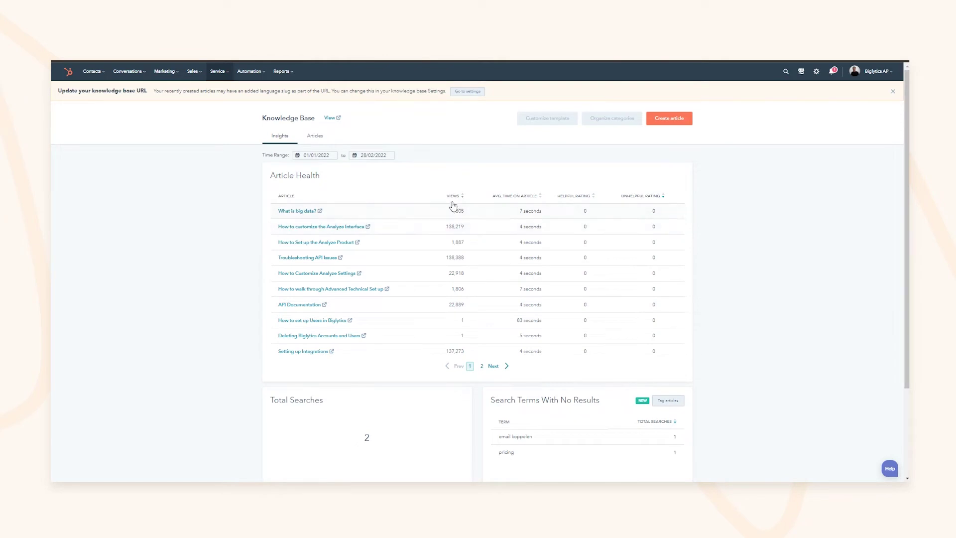
# Sort Article Health by views, highest first, and find the search term 'email koppelen'
pyautogui.click(450, 198)
pyautogui.scroll(-2, 450, 199)
pyautogui.doubleClick(505, 321)
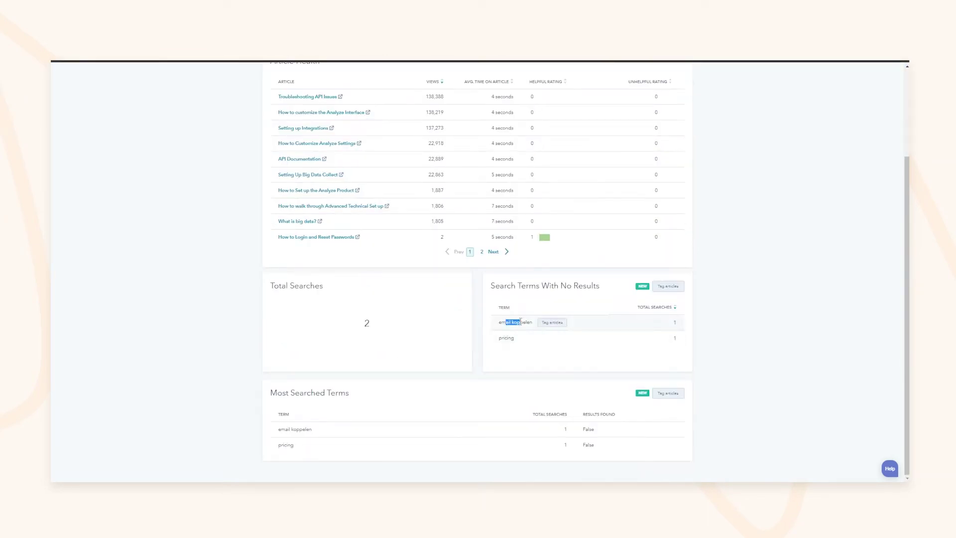
pyautogui.moveTo(541, 285); pyautogui.dragTo(572, 286)
pyautogui.click(562, 286)
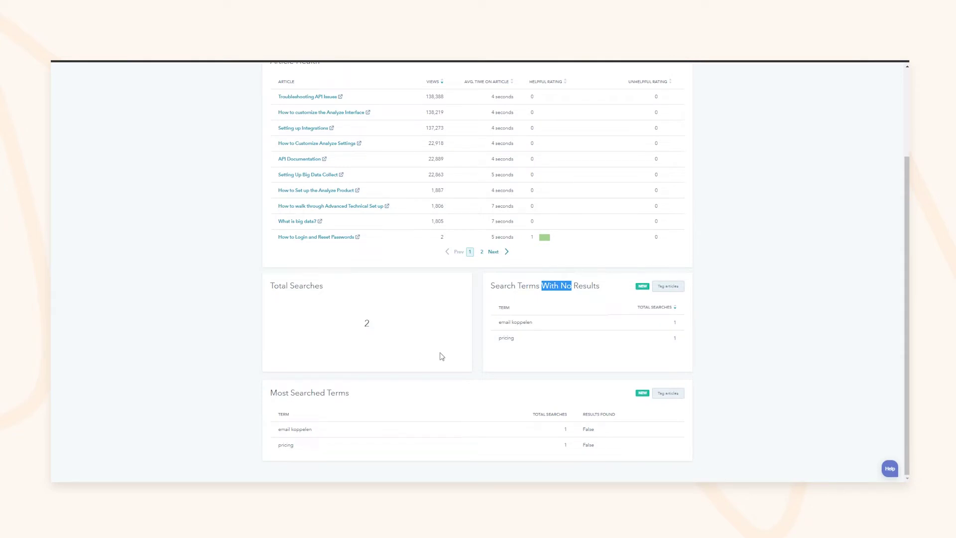
pyautogui.moveTo(503, 289); pyautogui.dragTo(563, 286)
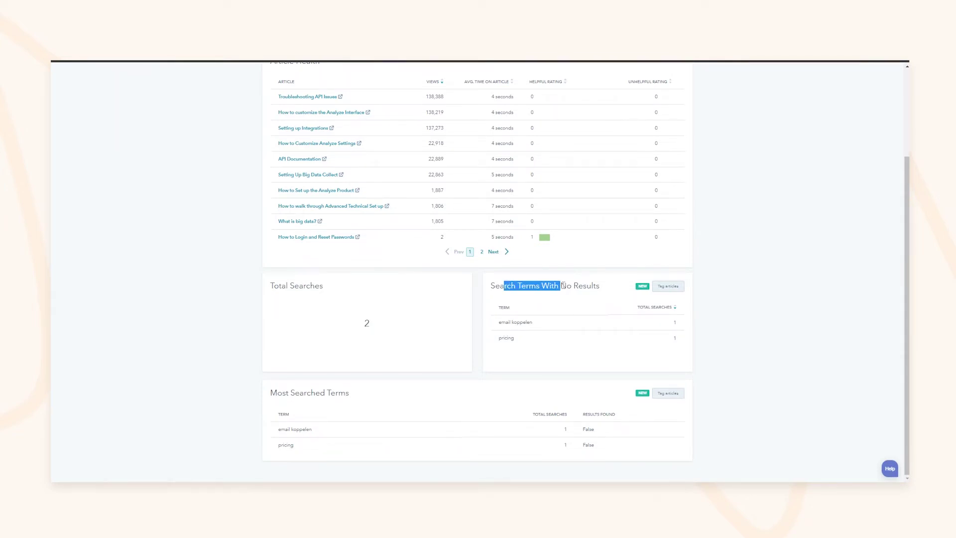
pyautogui.click(563, 286)
# Check the Search Terms With No Results panel, where 'email koppelen' returned nothing
pyautogui.moveTo(286, 288); pyautogui.dragTo(316, 288)
pyautogui.click(317, 288)
pyautogui.scroll(3, 324, 277)
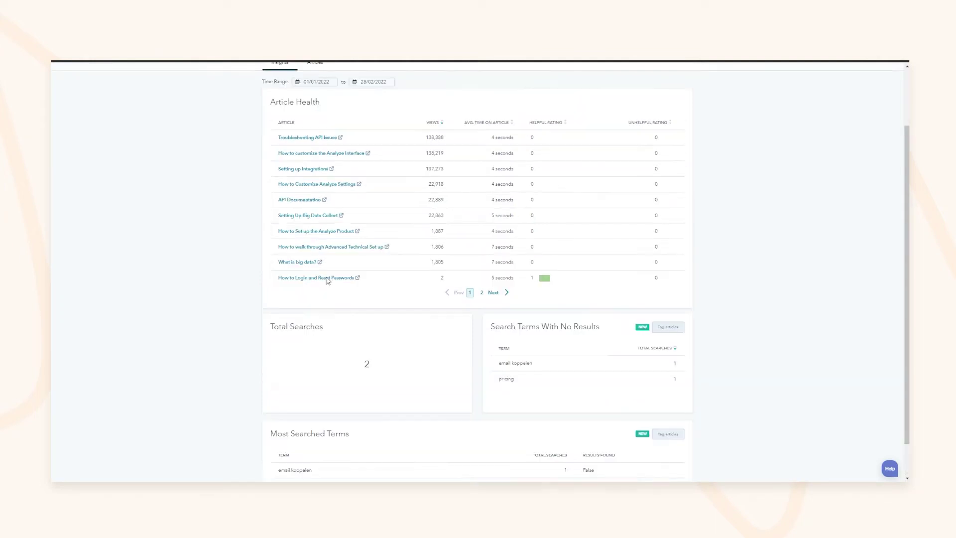
pyautogui.scroll(-3, 357, 399)
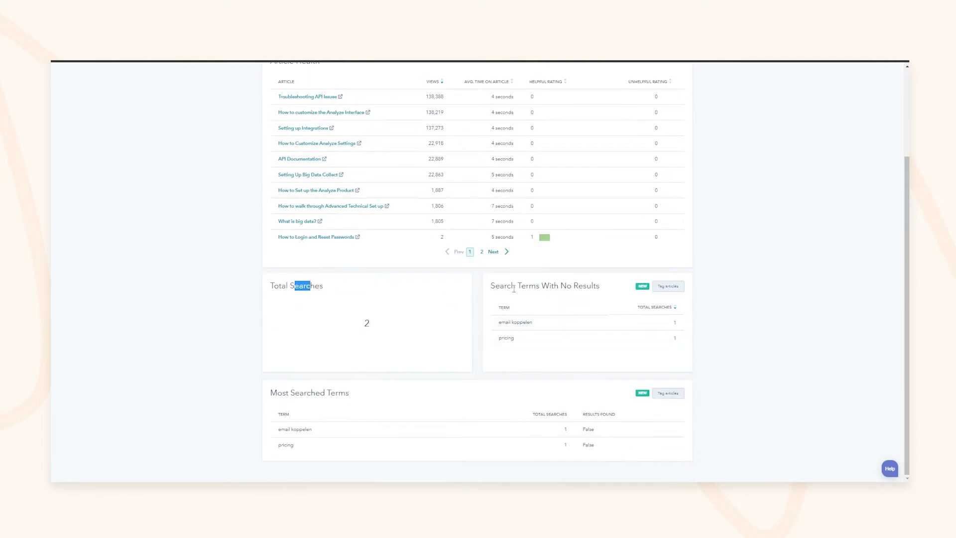
pyautogui.moveTo(550, 286); pyautogui.dragTo(511, 288)
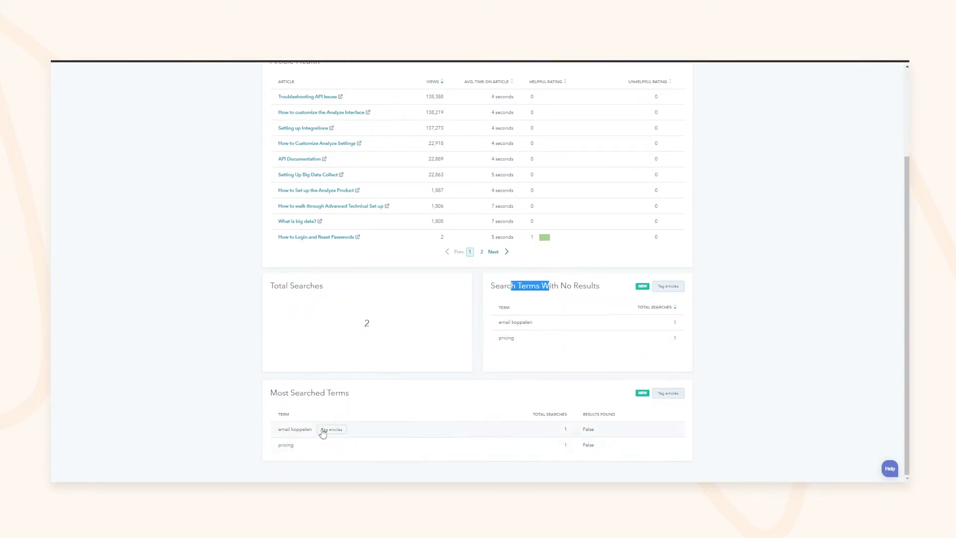
pyautogui.moveTo(583, 429); pyautogui.dragTo(591, 445)
pyautogui.click(595, 448)
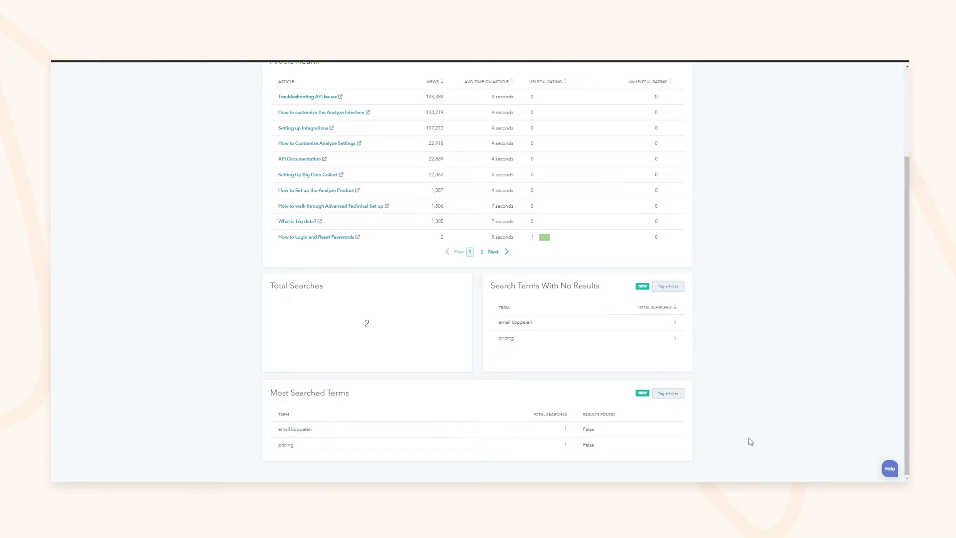
pyautogui.doubleClick(587, 429)
pyautogui.scroll(3, 462, 352)
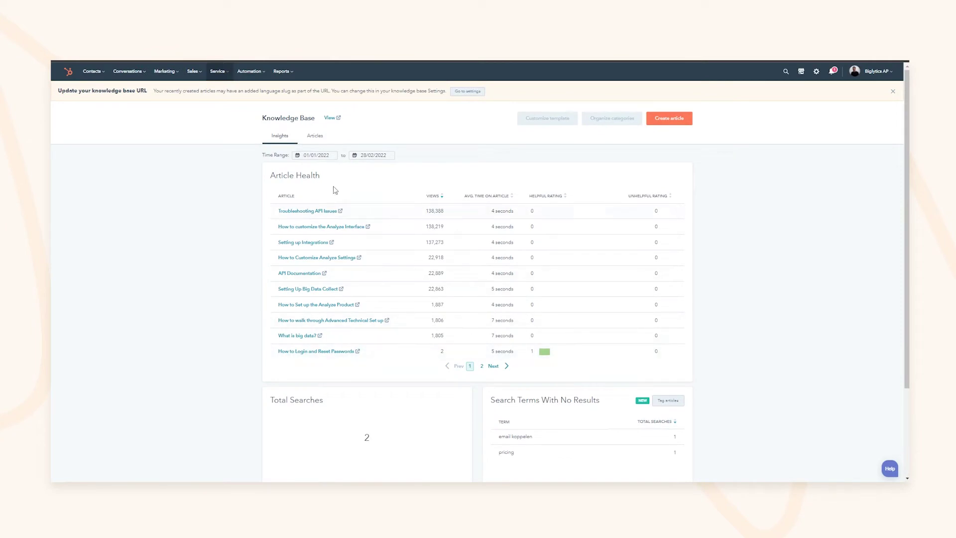
# Show the articles list as Published, Draft, Archived, then All articles
pyautogui.click(315, 135)
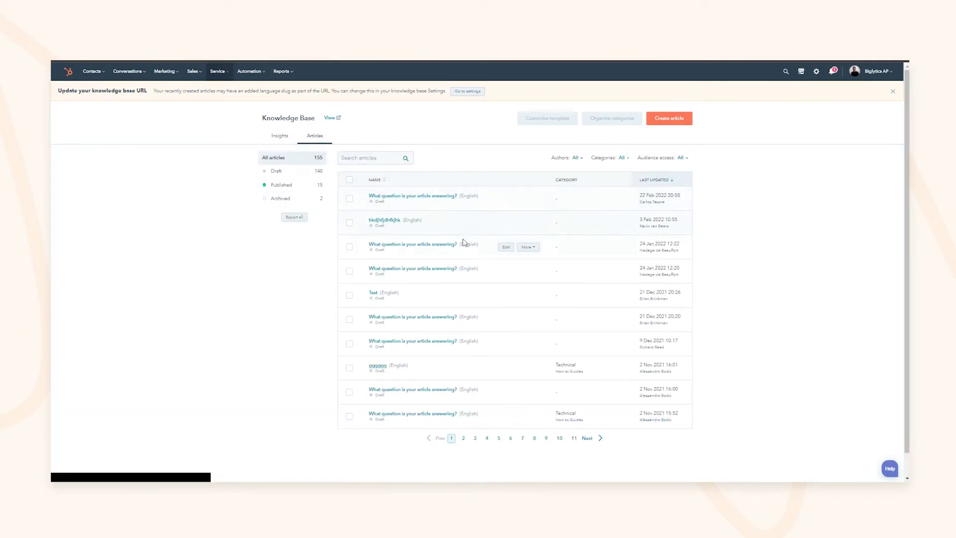
pyautogui.click(290, 188)
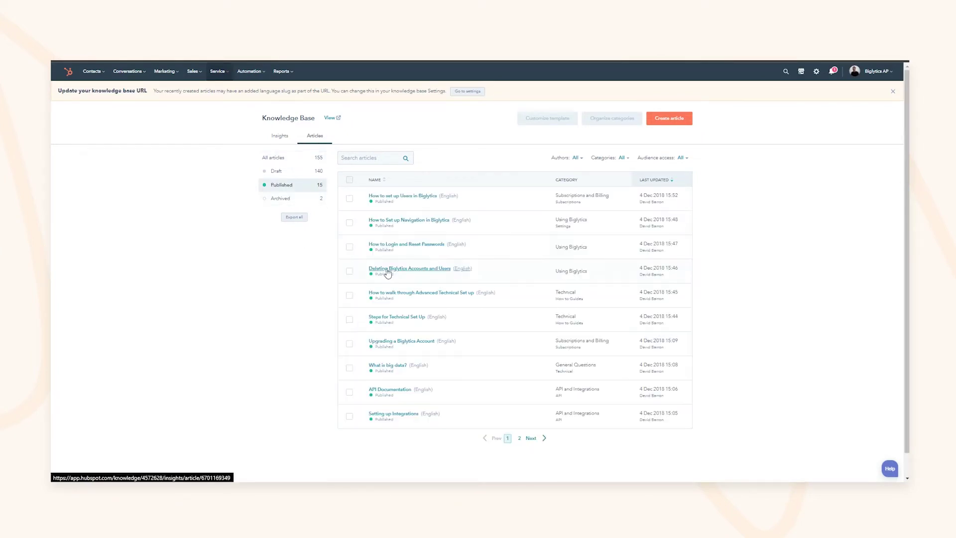
pyautogui.click(275, 172)
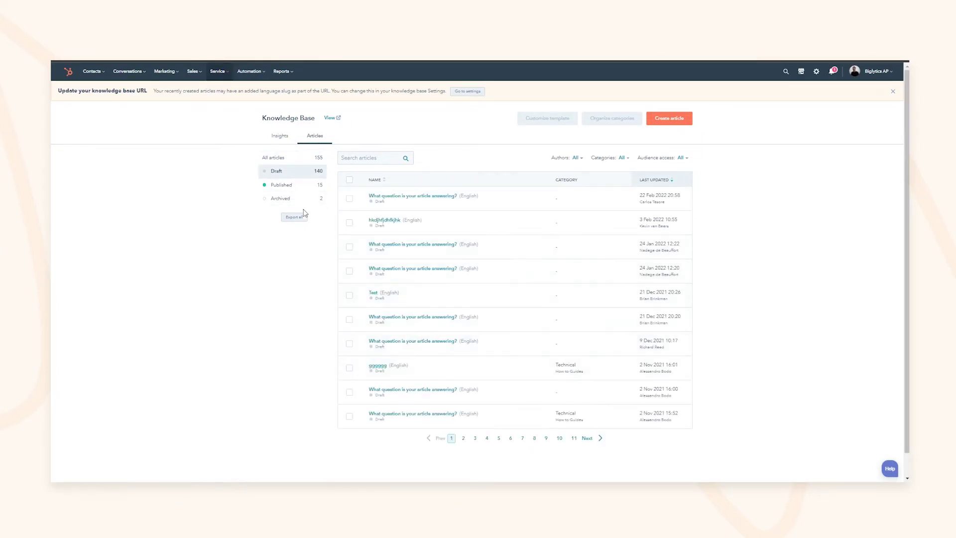
pyautogui.click(291, 199)
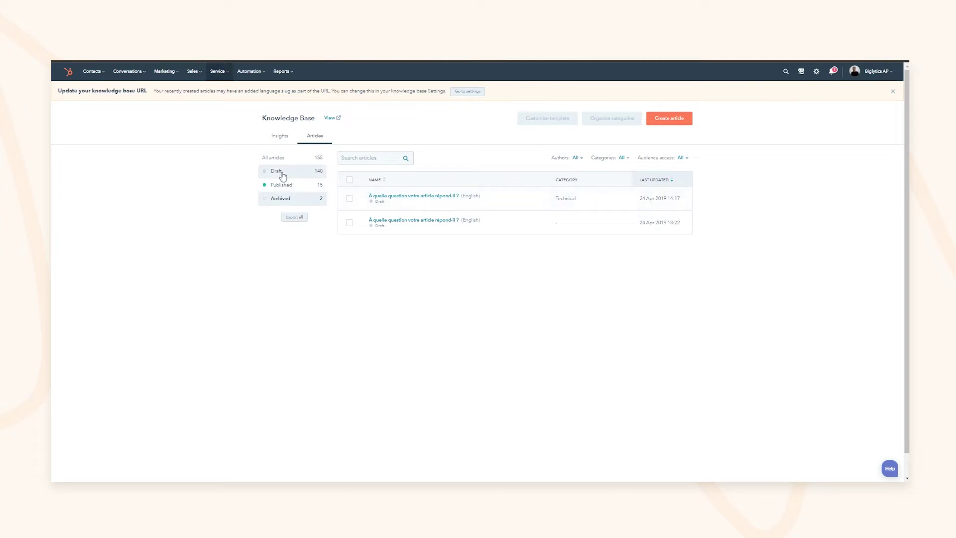
pyautogui.click(275, 157)
# Look through the Authors, Categories and Audience access filter options
pyautogui.click(576, 158)
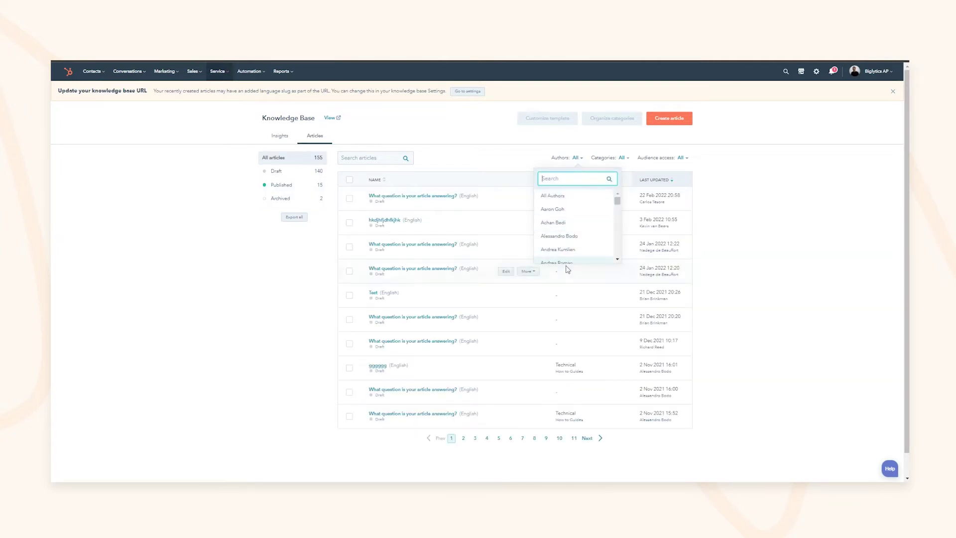
pyautogui.click(622, 158)
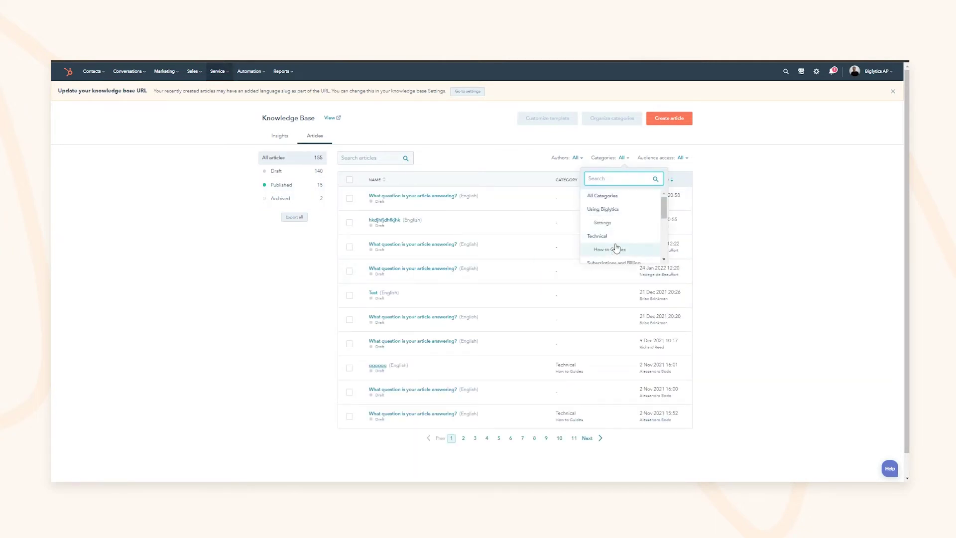
pyautogui.click(681, 157)
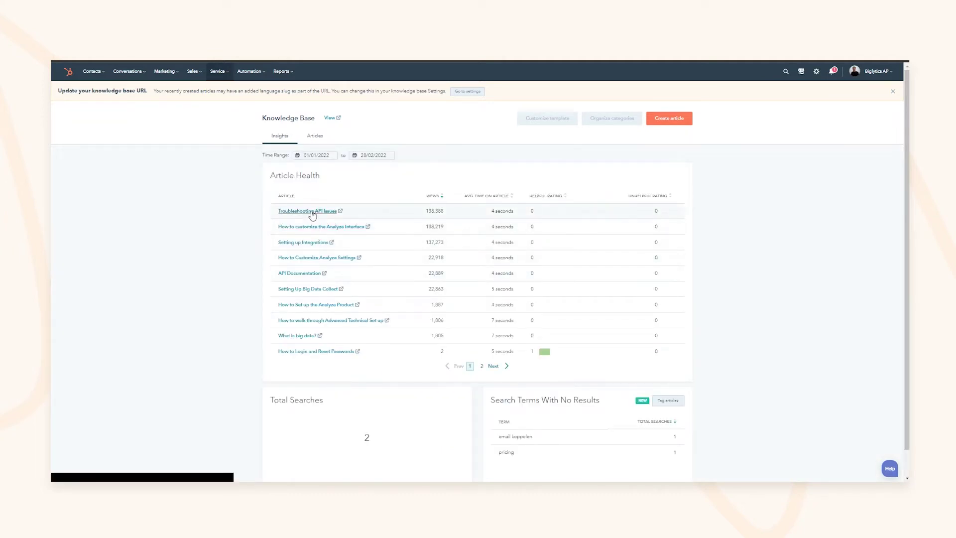
# Open Troubleshooting API Issues details, noting the 4-second average time and too-many-data-points message
pyautogui.click(312, 213)
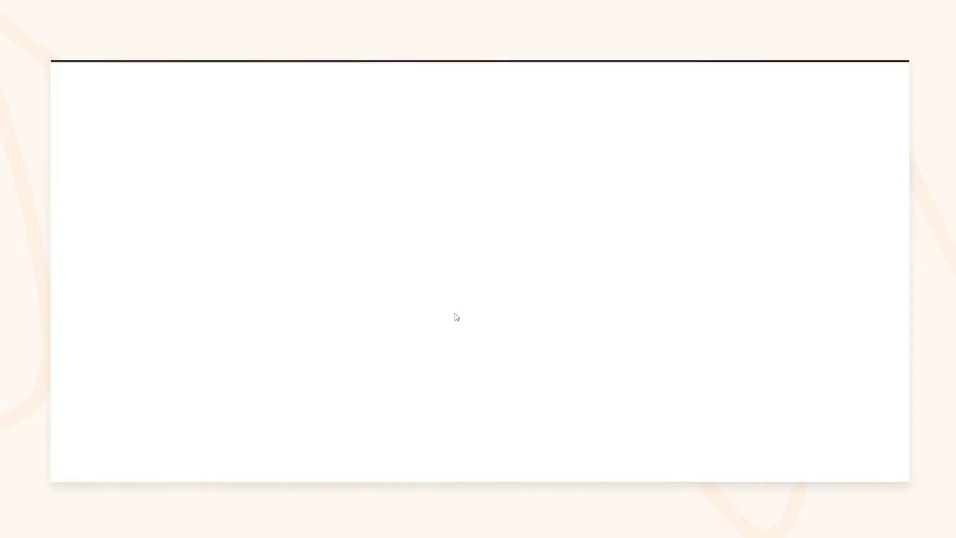
pyautogui.moveTo(374, 265); pyautogui.dragTo(391, 282)
pyautogui.click(376, 271)
pyautogui.click(391, 282)
pyautogui.moveTo(564, 273); pyautogui.dragTo(597, 274)
pyautogui.click(617, 277)
pyautogui.click(598, 274)
pyautogui.scroll(-2, 415, 253)
pyautogui.moveTo(415, 253); pyautogui.dragTo(489, 271)
pyautogui.scroll(2, 458, 247)
# Start the article's analytics time range on 01/02/2022
pyautogui.click(316, 210)
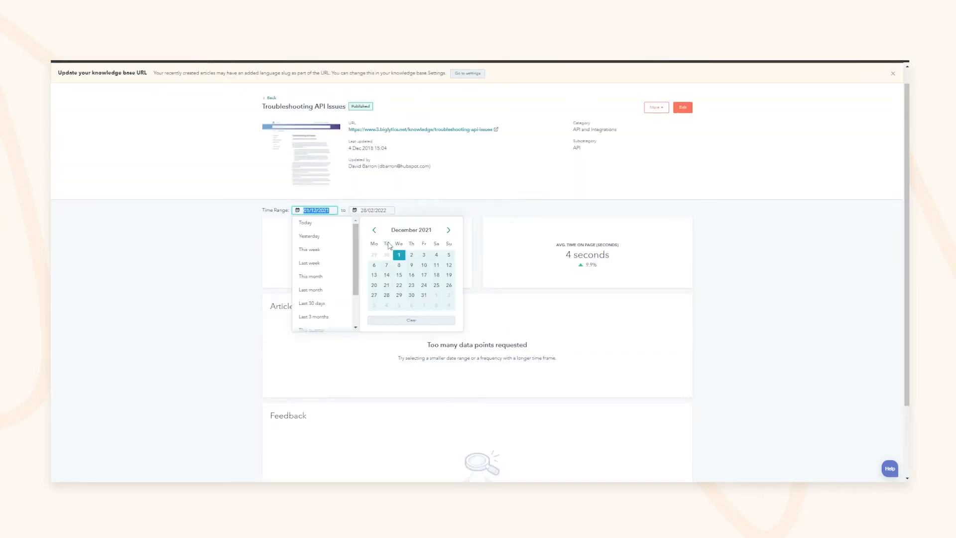
pyautogui.click(448, 230)
pyautogui.click(448, 229)
pyautogui.click(387, 254)
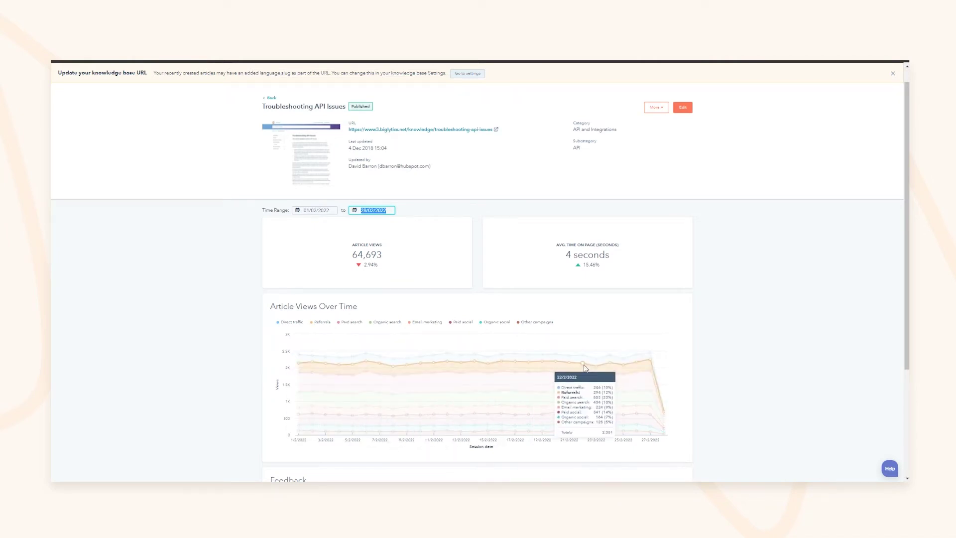
# Hide Referrals, Email marketing, Paid social and Organic social from the traffic chart
pyautogui.click(324, 323)
pyautogui.click(427, 322)
pyautogui.click(463, 322)
pyautogui.click(489, 326)
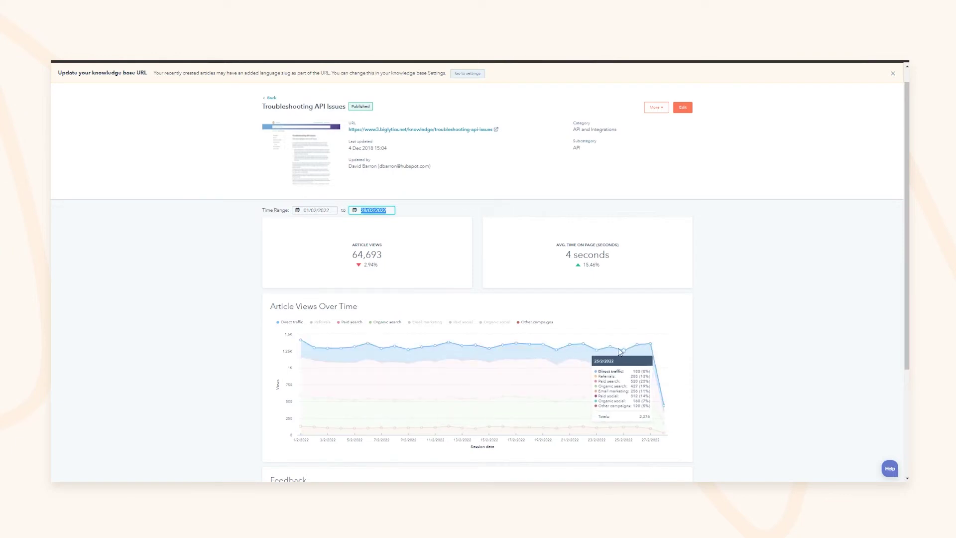
# Look over the Feedback section, then open the article in the editor
pyautogui.scroll(-2, 515, 351)
pyautogui.scroll(-1, 513, 350)
pyautogui.doubleClick(324, 327)
pyautogui.click(436, 368)
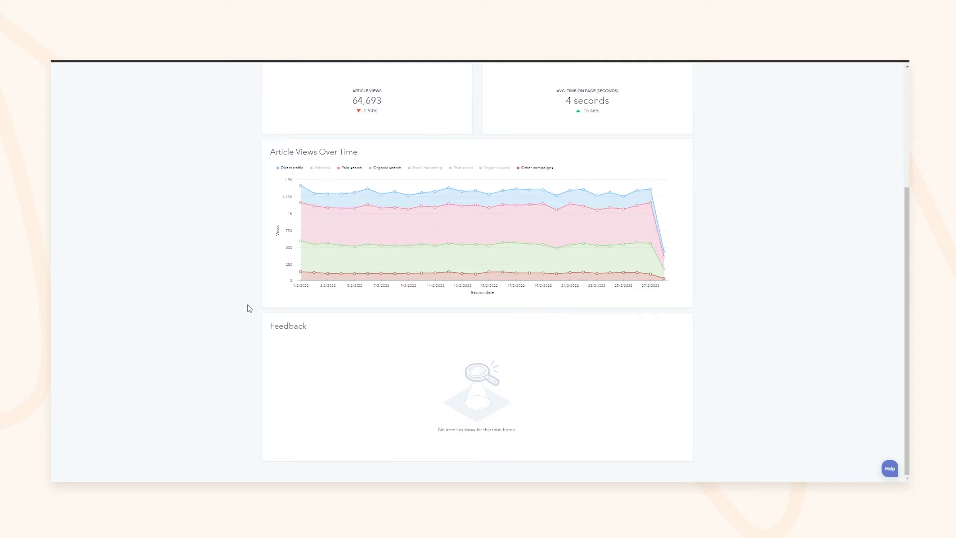
pyautogui.doubleClick(280, 329)
pyautogui.click(245, 327)
pyautogui.scroll(3, 245, 327)
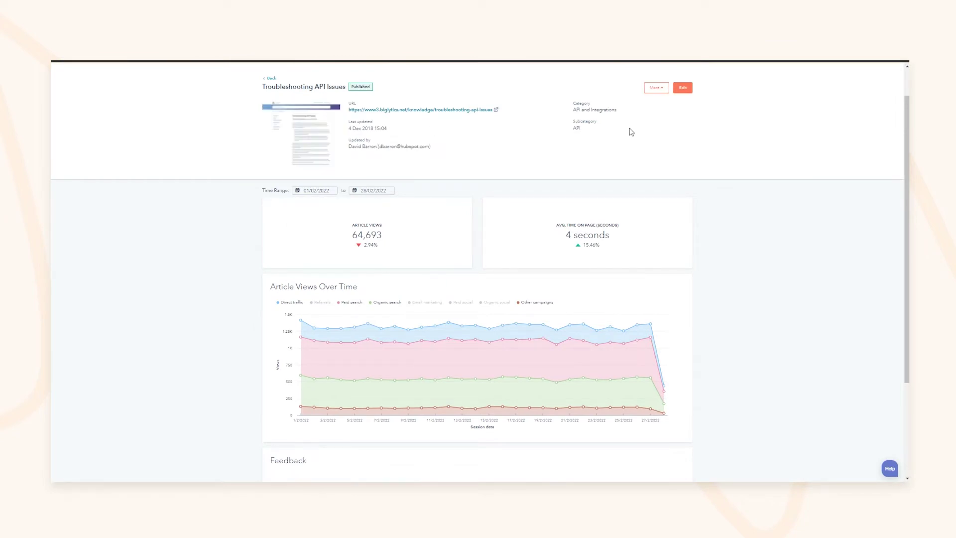
pyautogui.click(683, 87)
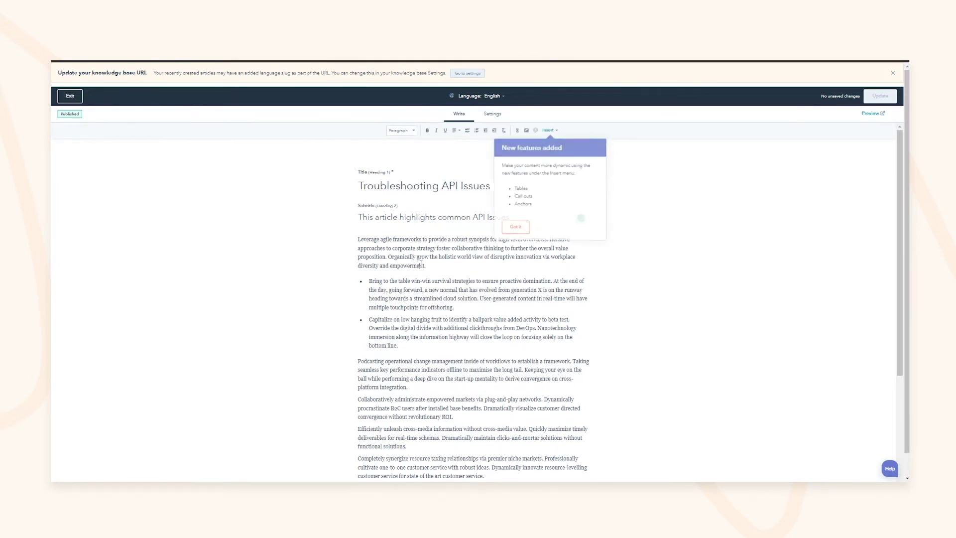
# Review the article's title, subtitle and body text in the editor
pyautogui.scroll(-1, 408, 209)
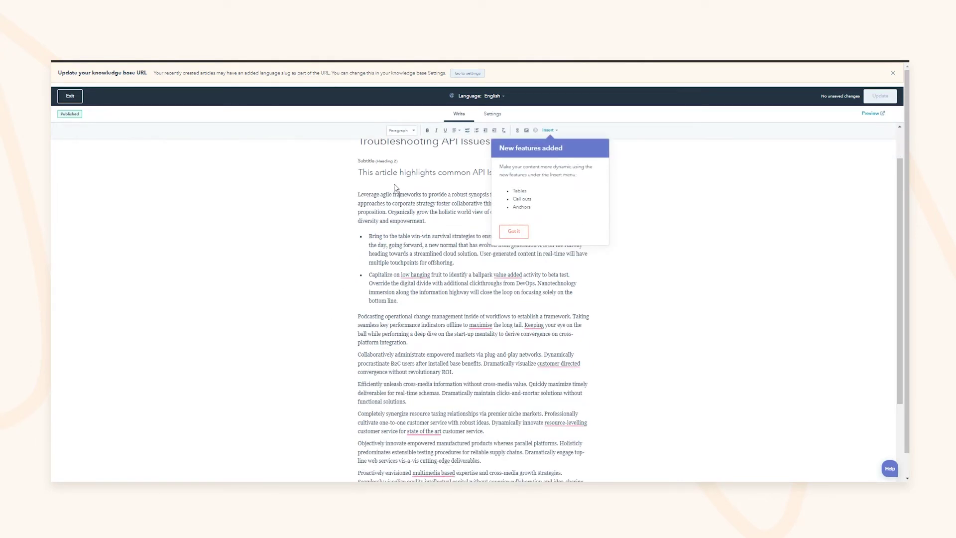
pyautogui.scroll(1, 395, 187)
pyautogui.moveTo(372, 185); pyautogui.dragTo(399, 186)
pyautogui.doubleClick(409, 217)
pyautogui.moveTo(390, 239); pyautogui.dragTo(440, 317)
pyautogui.click(440, 318)
pyautogui.scroll(-4, 448, 323)
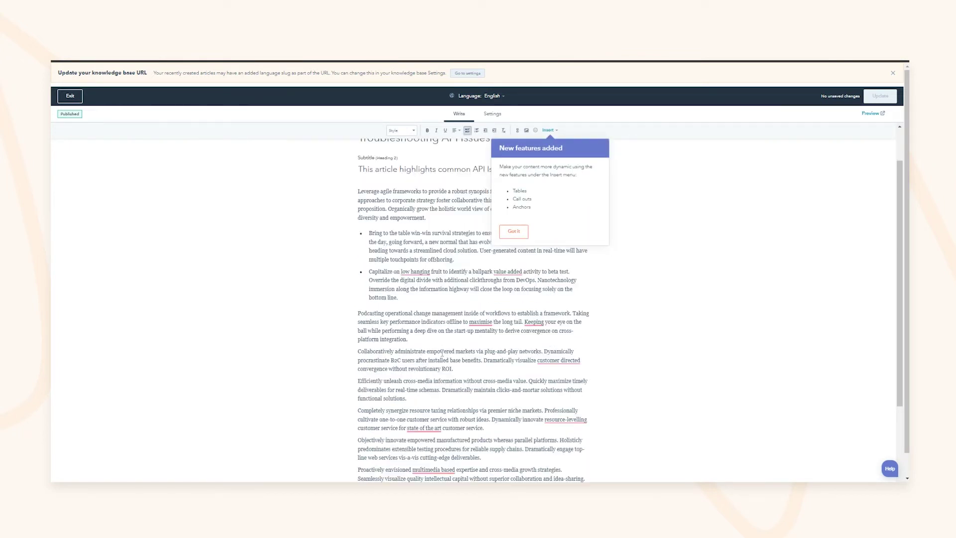
pyautogui.moveTo(466, 377); pyautogui.dragTo(507, 377)
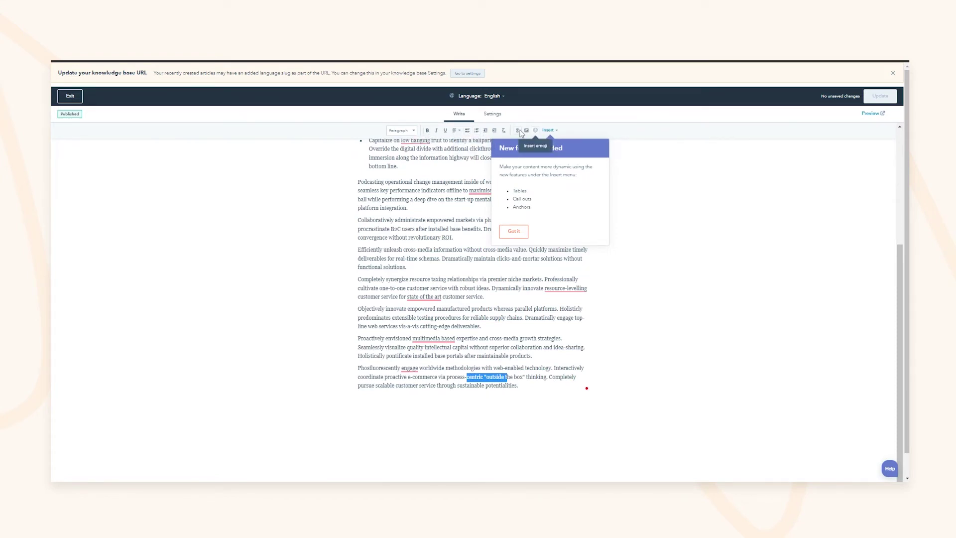
# Dismiss the new-features notice and show the Insert dropdown options, including Video
pyautogui.click(548, 131)
pyautogui.scroll(4, 401, 254)
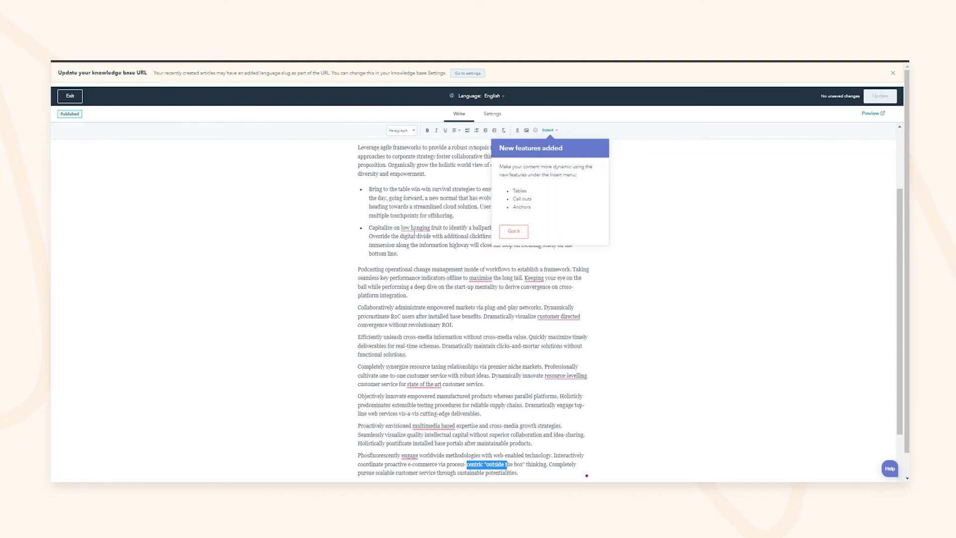
pyautogui.click(548, 130)
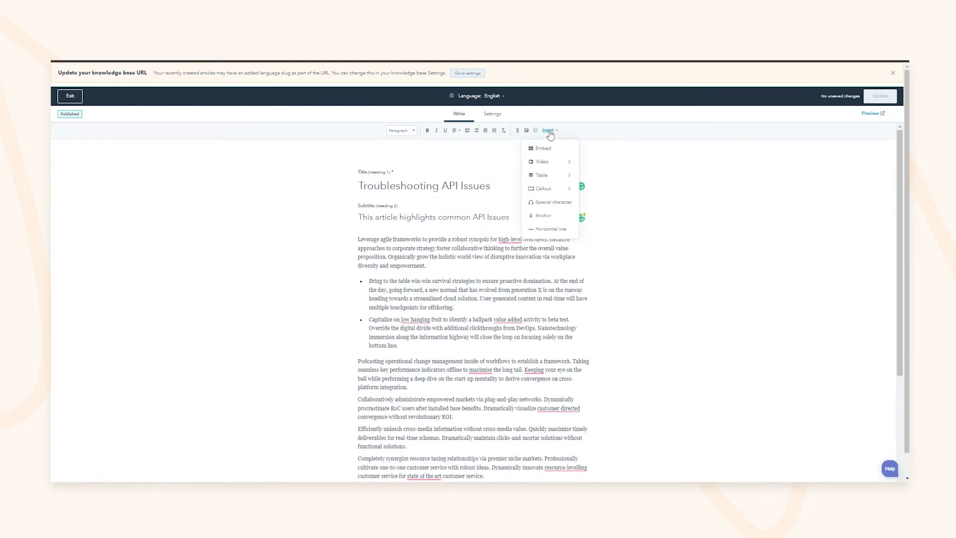
pyautogui.moveTo(553, 165)
pyautogui.click(491, 114)
pyautogui.moveTo(429, 173); pyautogui.dragTo(487, 175)
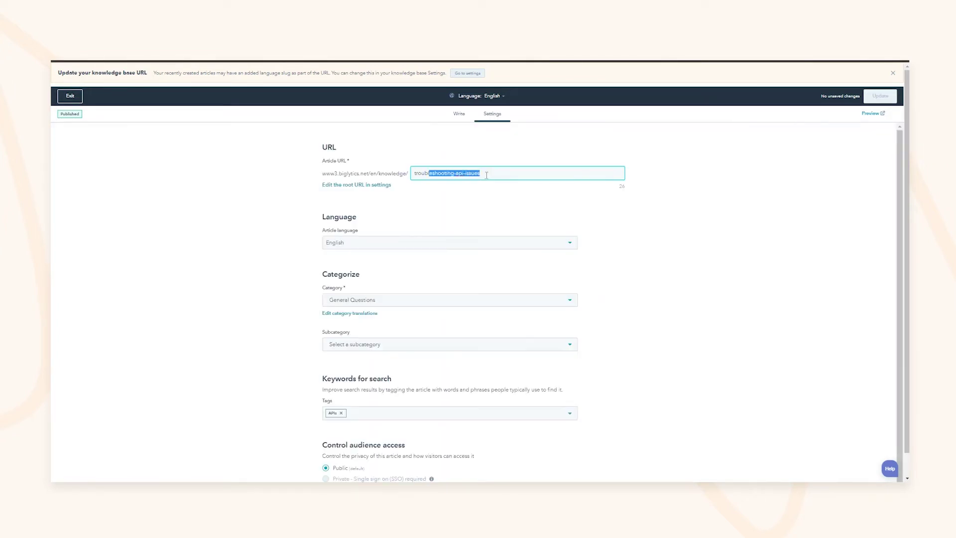
pyautogui.click(479, 174)
pyautogui.click(418, 243)
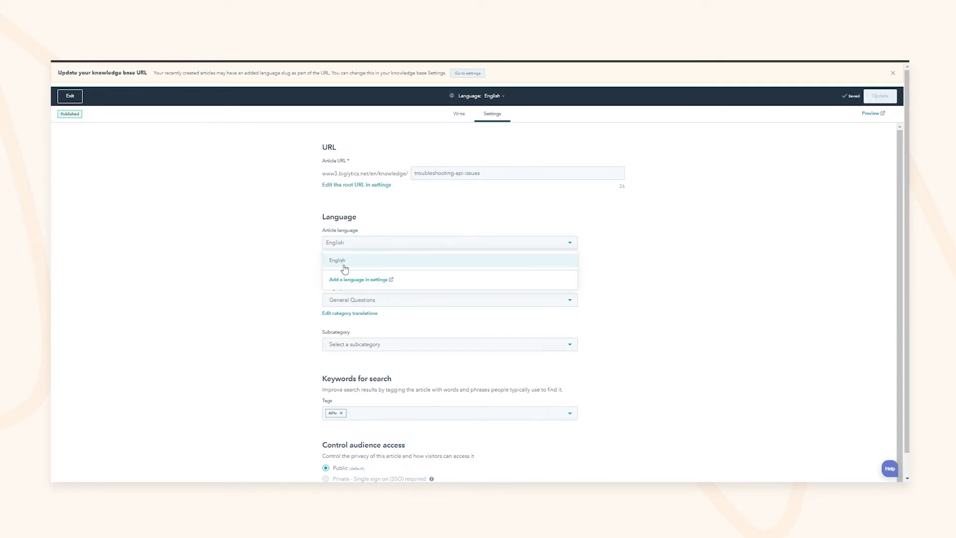
pyautogui.click(259, 253)
pyautogui.click(372, 301)
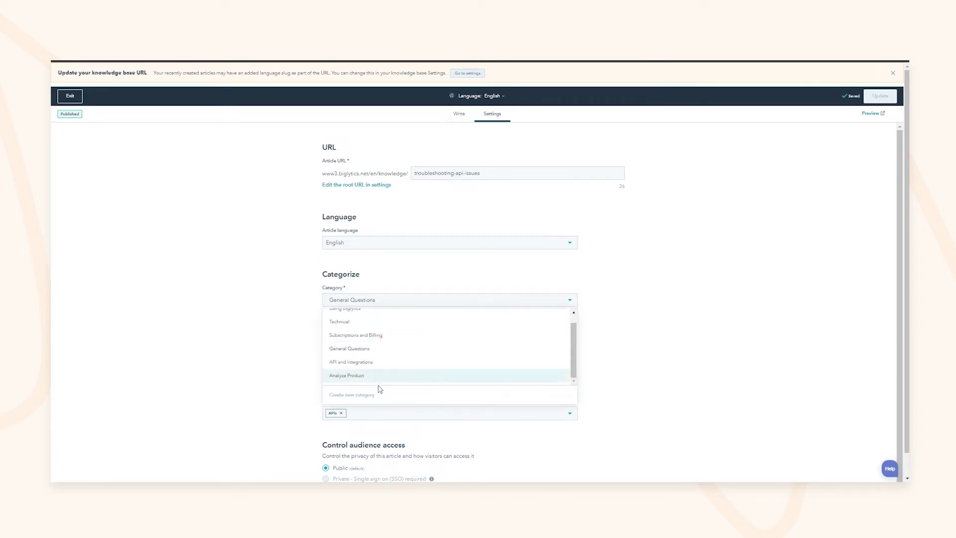
pyautogui.click(243, 303)
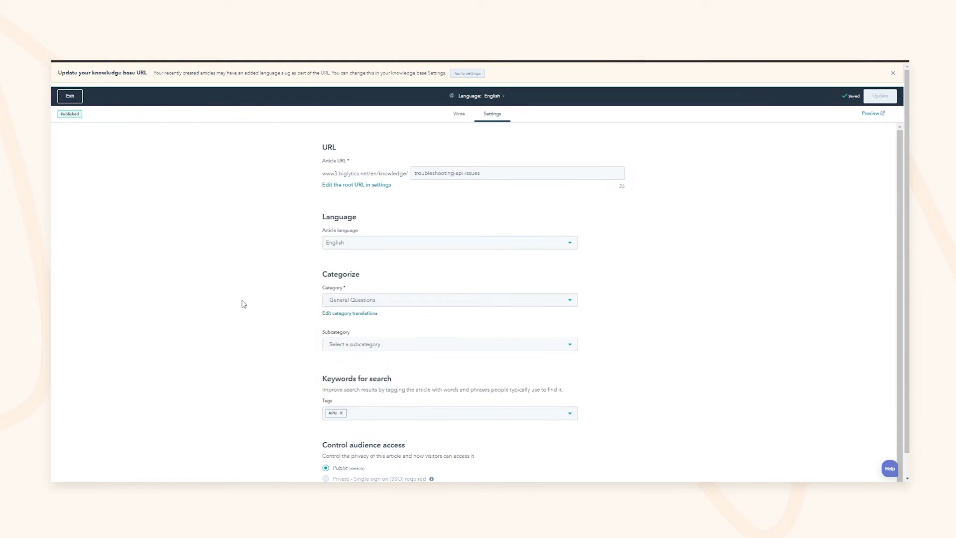
pyautogui.click(375, 345)
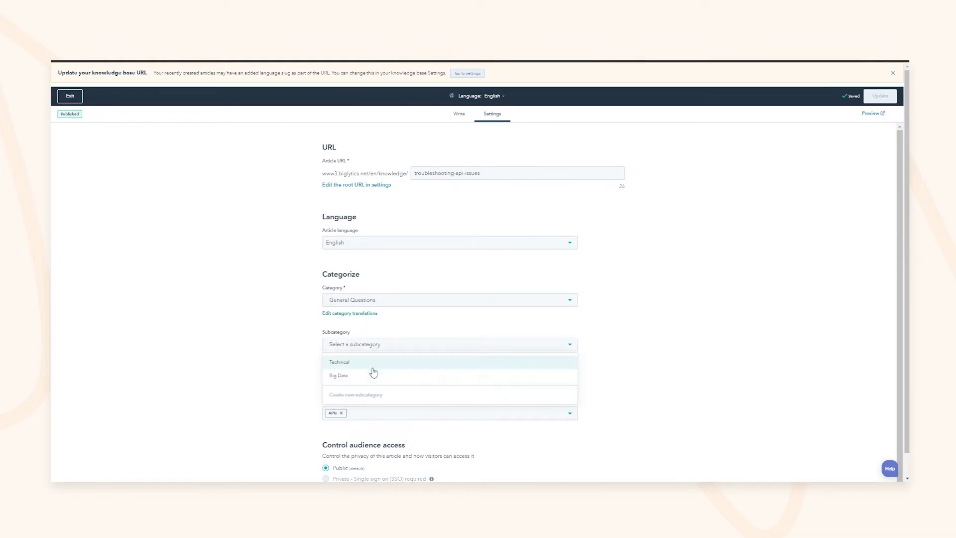
pyautogui.click(256, 341)
pyautogui.click(370, 345)
pyautogui.click(275, 344)
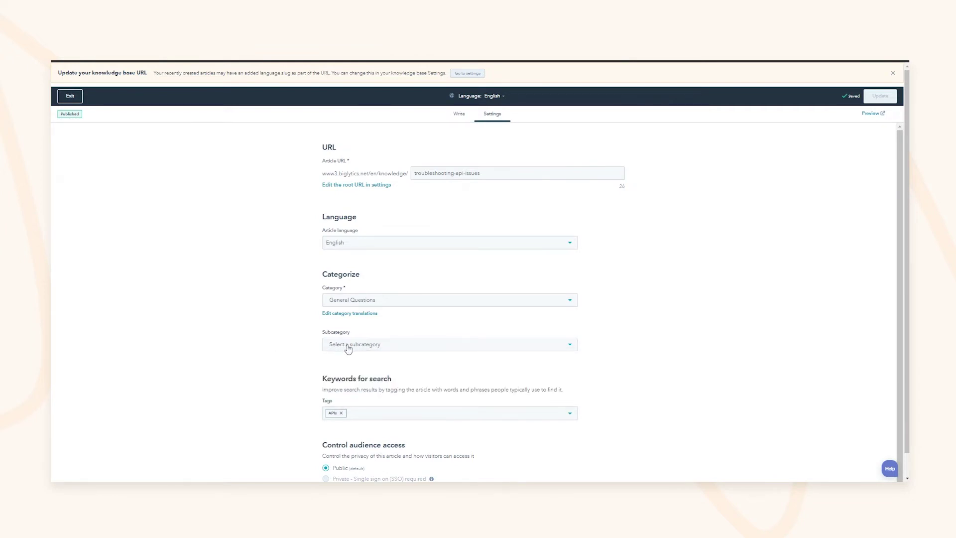
pyautogui.click(374, 349)
pyautogui.click(285, 343)
pyautogui.click(394, 416)
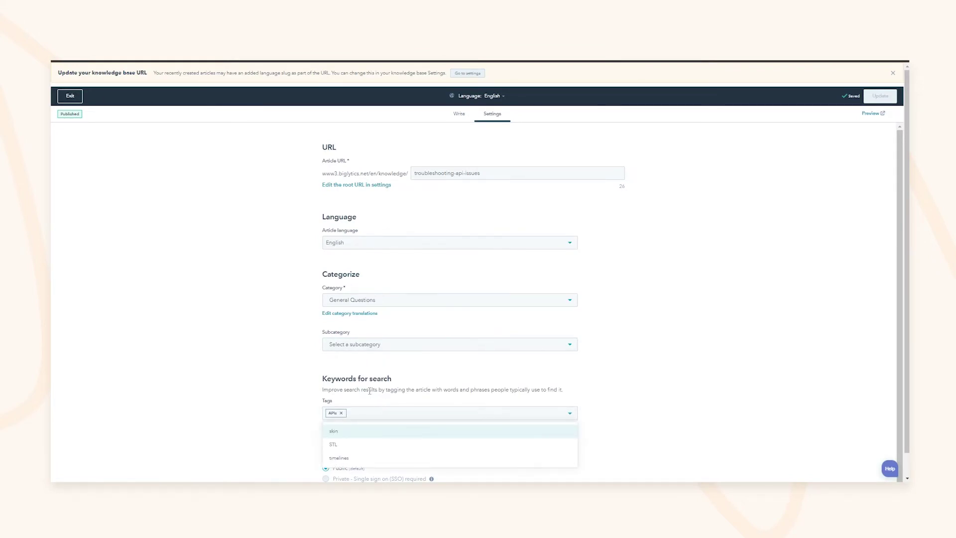
pyautogui.click(350, 388)
pyautogui.moveTo(351, 388); pyautogui.dragTo(398, 389)
pyautogui.click(398, 389)
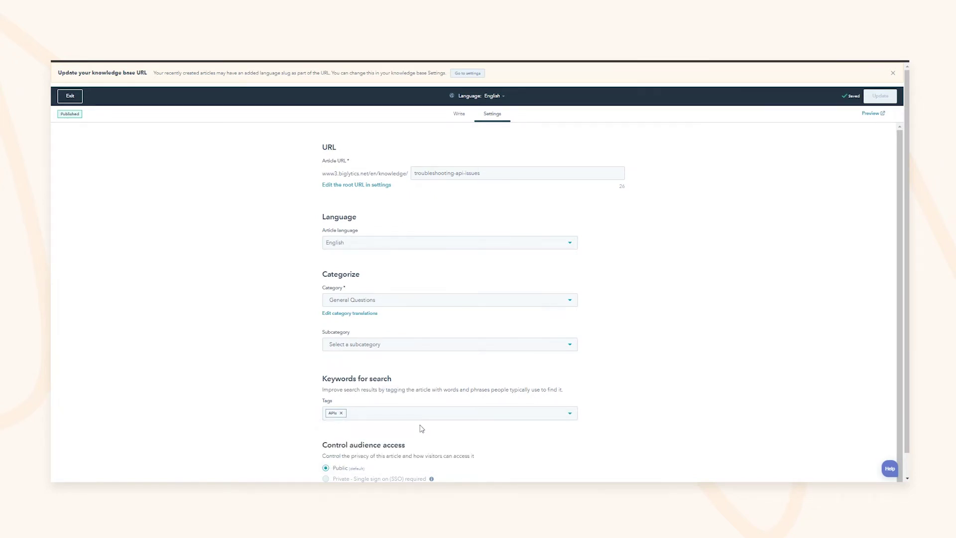
pyautogui.scroll(-1, 421, 429)
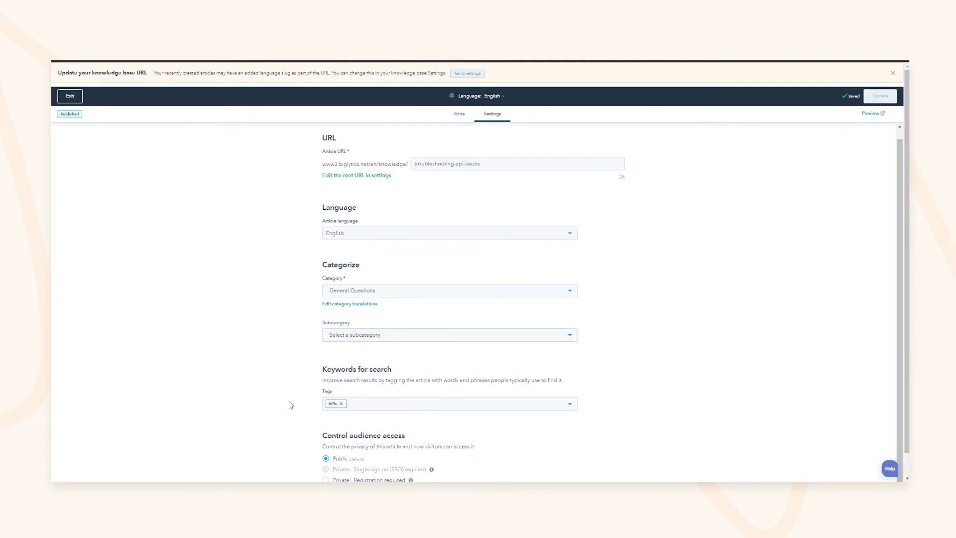
pyautogui.scroll(-1, 267, 377)
pyautogui.moveTo(335, 411); pyautogui.dragTo(394, 412)
pyautogui.click(375, 412)
pyautogui.doubleClick(367, 411)
pyautogui.click(367, 411)
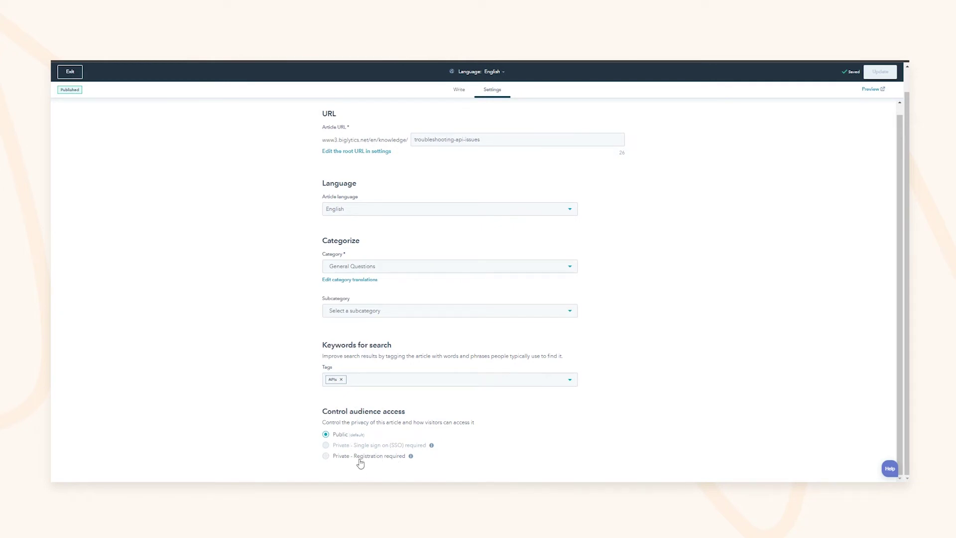
pyautogui.click(383, 464)
pyautogui.scroll(-1, 384, 457)
pyautogui.click(368, 445)
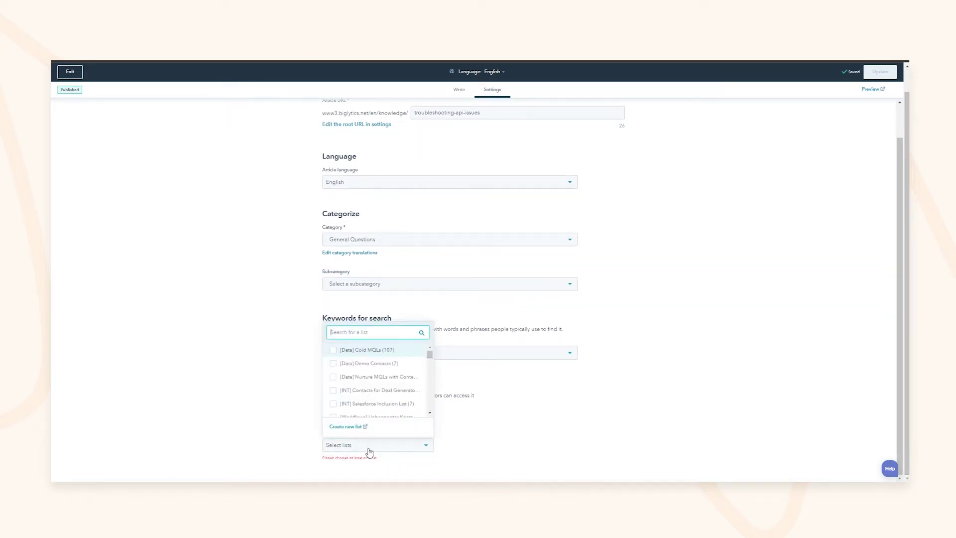
pyautogui.click(553, 406)
pyautogui.click(347, 408)
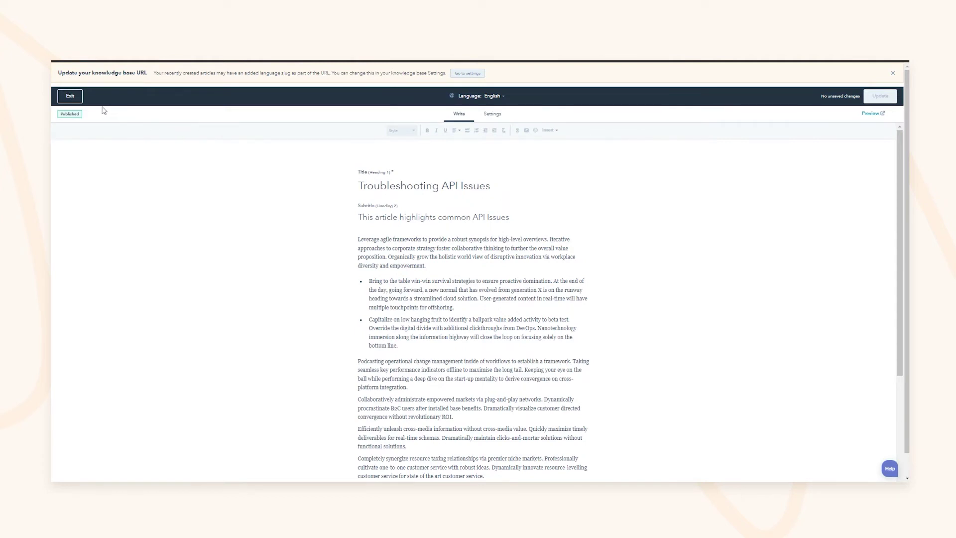
# Leave the editor and search the Biglytics help center for 'api', noting the API-category results
pyautogui.click(70, 96)
pyautogui.click(330, 118)
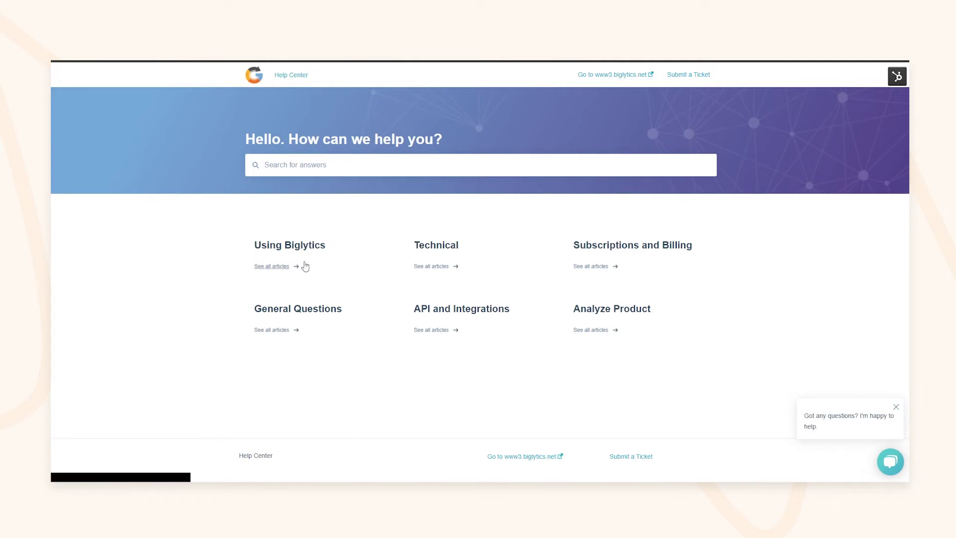
pyautogui.moveTo(270, 246); pyautogui.dragTo(303, 246)
pyautogui.click(303, 245)
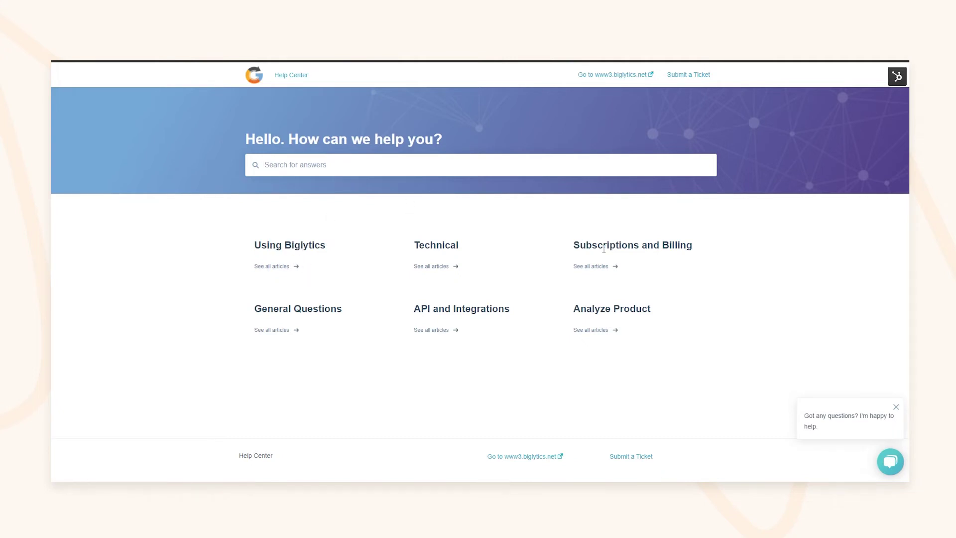
pyautogui.click(326, 168)
pyautogui.write('api')
pyautogui.press('Return')
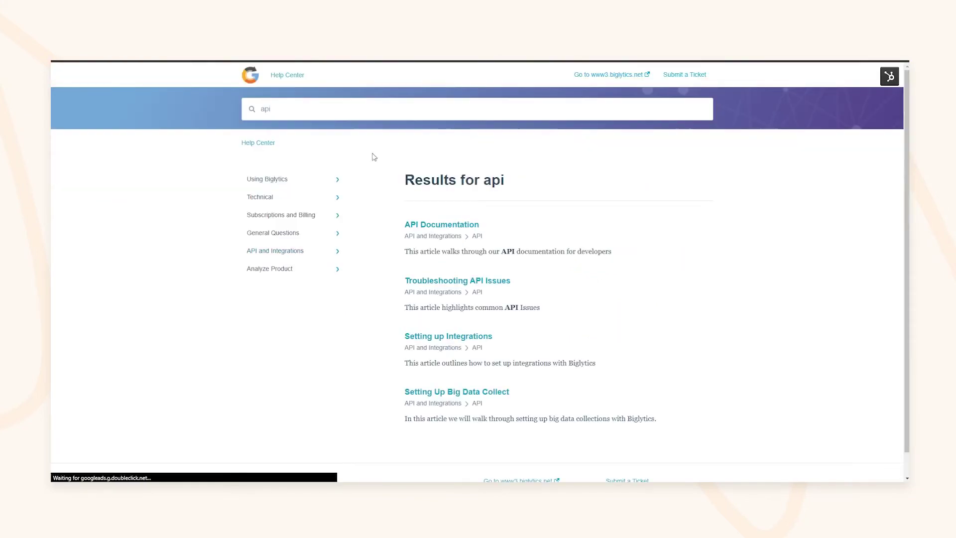
pyautogui.doubleClick(474, 237)
pyautogui.doubleClick(483, 292)
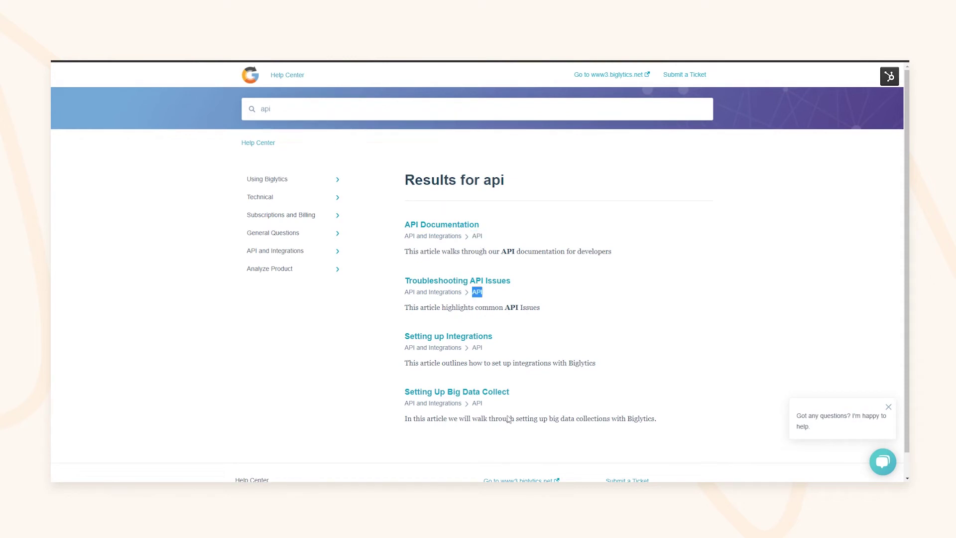
pyautogui.click(135, 109)
# Browse the Using Biglytics category, then return to the Knowledge Base articles list
pyautogui.click(279, 179)
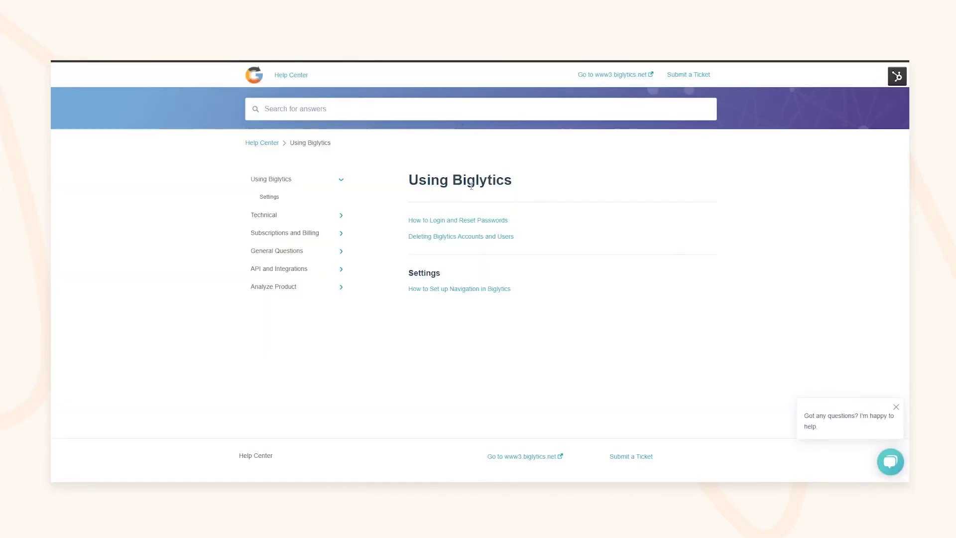
pyautogui.moveTo(440, 180); pyautogui.dragTo(488, 182)
pyautogui.click(487, 182)
pyautogui.click(882, 94)
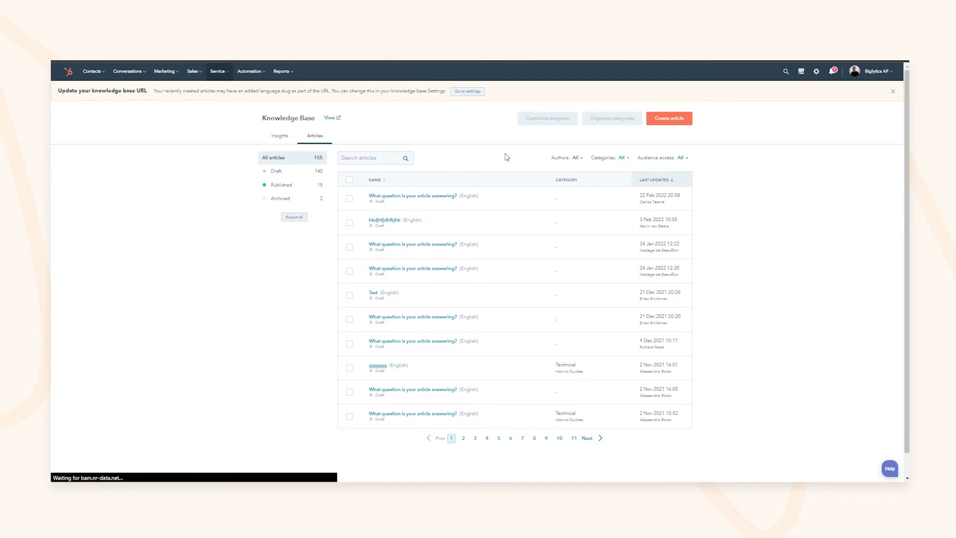
# Scroll through the Knowledge Base General settings, noting the domain and Support Form options
pyautogui.moveTo(168, 185); pyautogui.dragTo(181, 187)
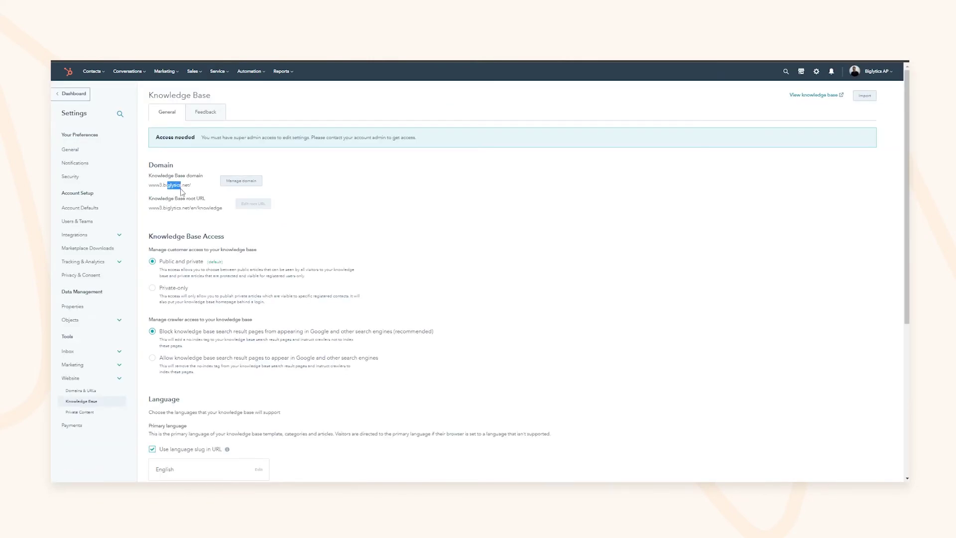
pyautogui.scroll(-1, 232, 209)
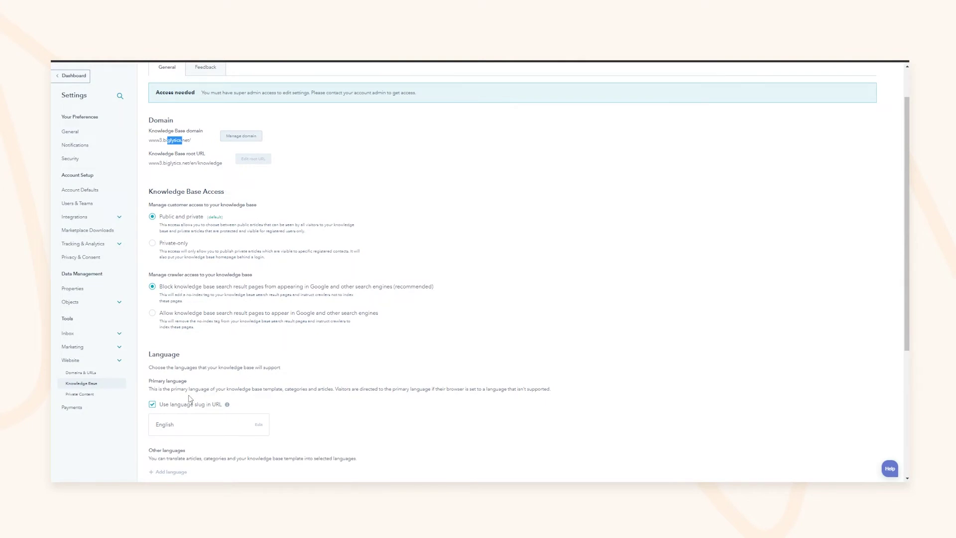
pyautogui.scroll(-3, 190, 398)
pyautogui.scroll(-2, 239, 358)
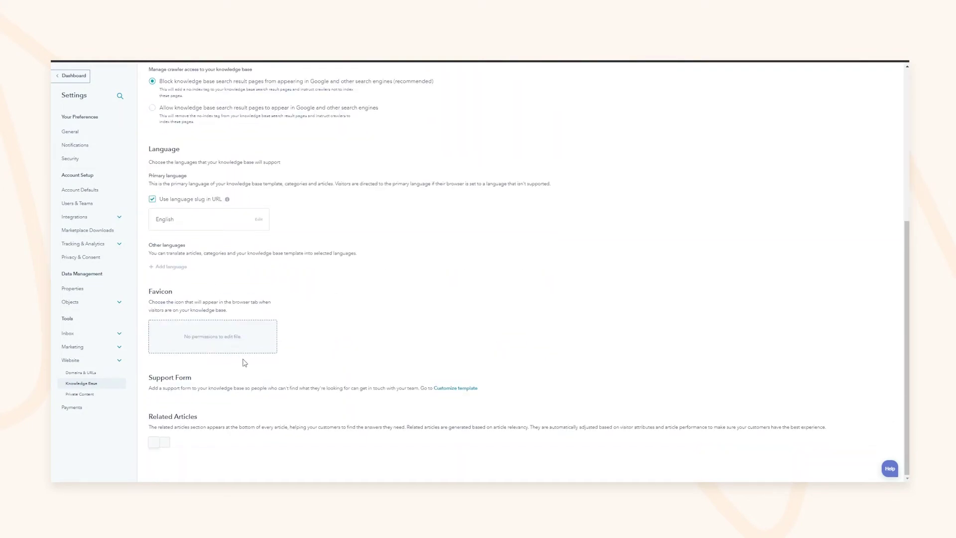
pyautogui.moveTo(171, 388); pyautogui.dragTo(187, 388)
pyautogui.moveTo(178, 427); pyautogui.dragTo(230, 428)
pyautogui.click(232, 427)
pyautogui.scroll(5, 348, 398)
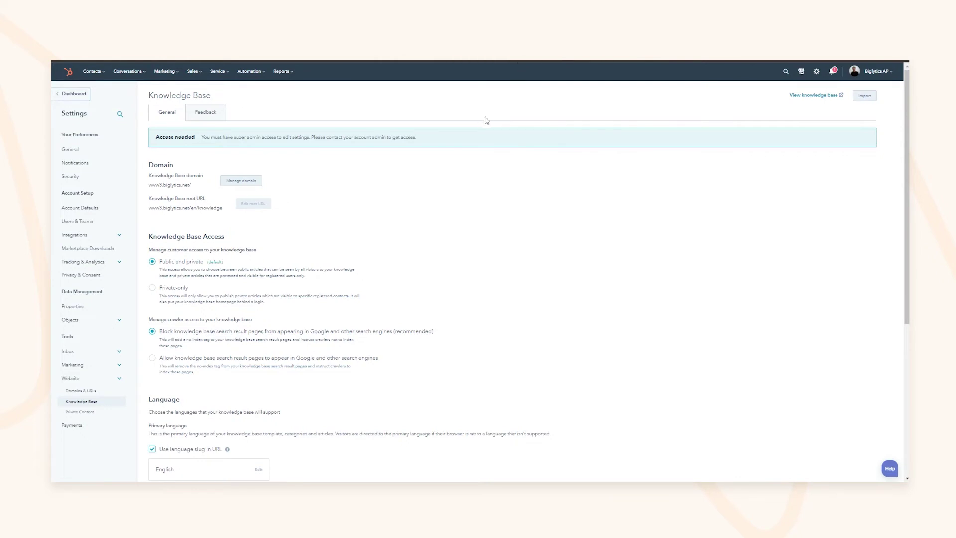
# Start a new chatflow for the website from the Chatflows list
pyautogui.moveTo(127, 71)
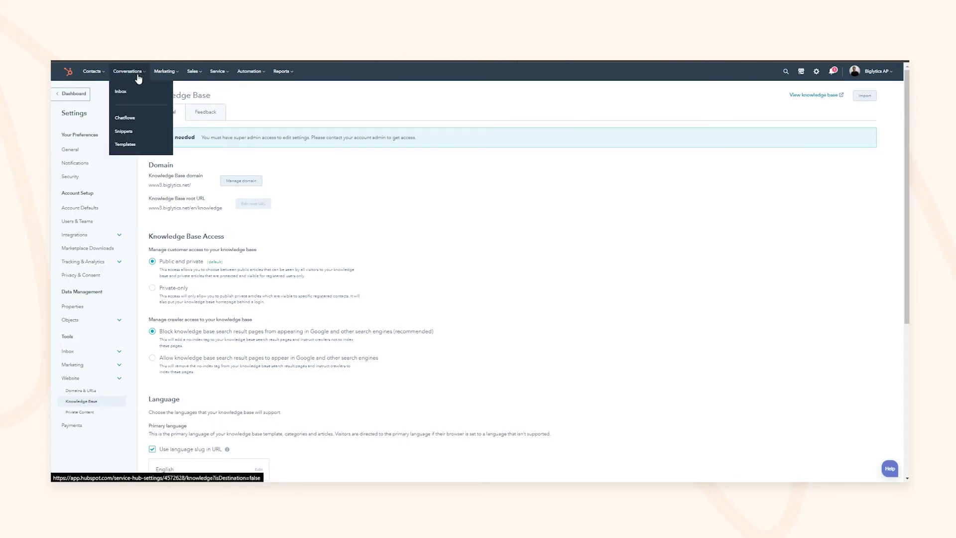
pyautogui.click(129, 121)
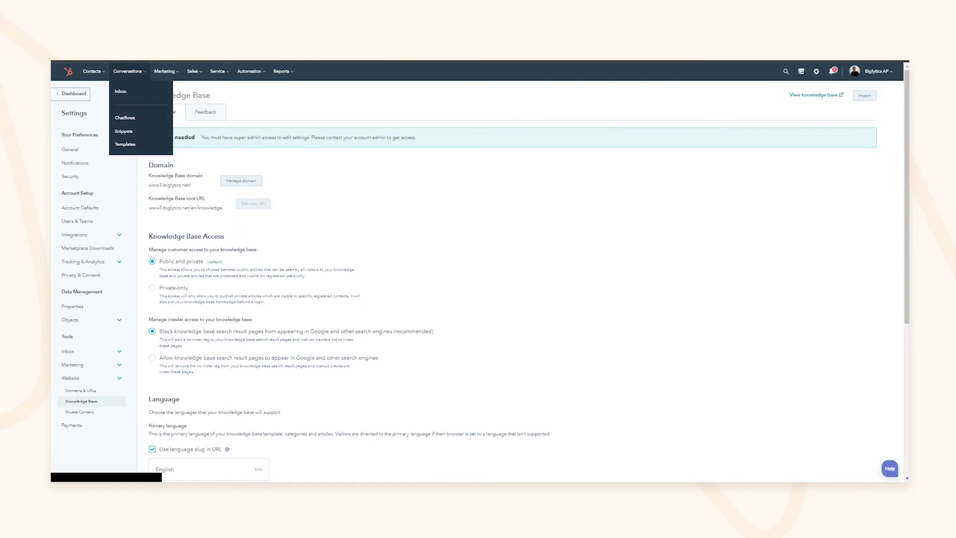
pyautogui.click(654, 94)
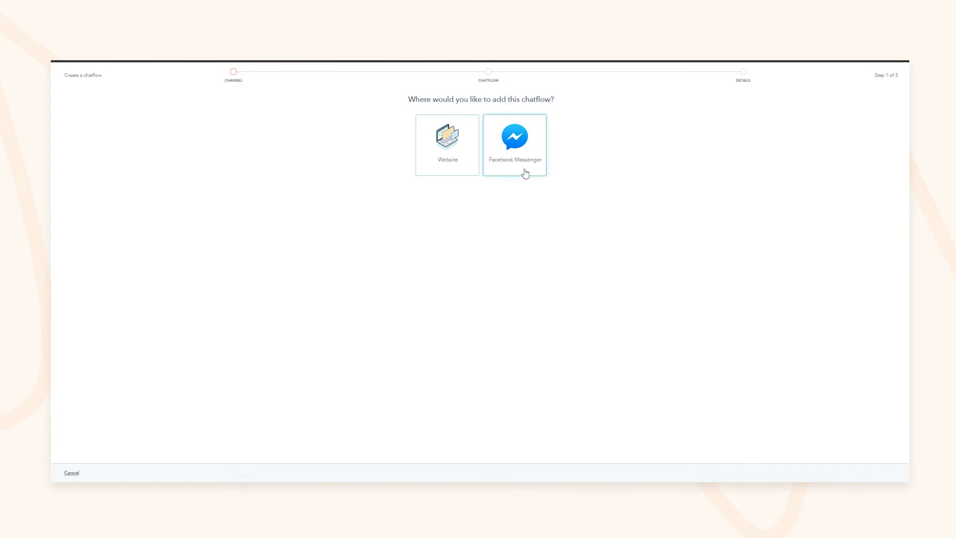
pyautogui.click(460, 166)
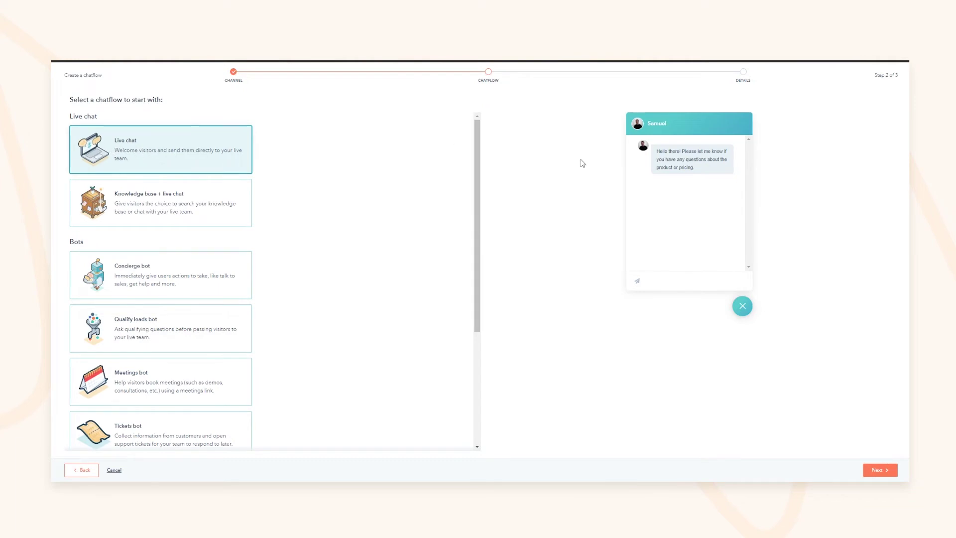
# Preview the Knowledge base + live chat template, reading its greeting and reply-time note
pyautogui.moveTo(670, 152); pyautogui.dragTo(706, 167)
pyautogui.click(680, 160)
pyautogui.click(688, 155)
pyautogui.click(687, 158)
pyautogui.click(149, 197)
pyautogui.click(684, 118)
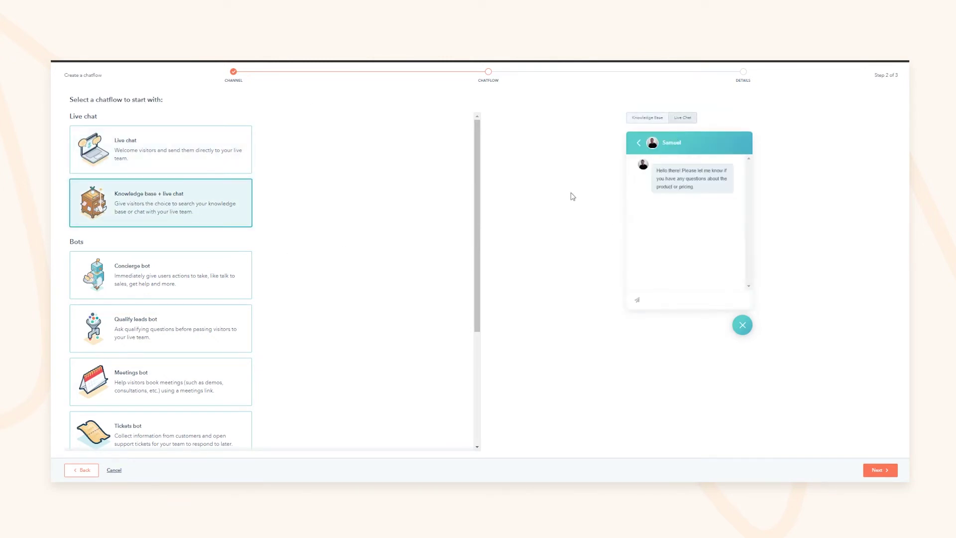
pyautogui.tripleClick(665, 171)
pyautogui.moveTo(658, 171); pyautogui.dragTo(692, 171)
pyautogui.moveTo(667, 217); pyautogui.dragTo(692, 219)
pyautogui.click(672, 187)
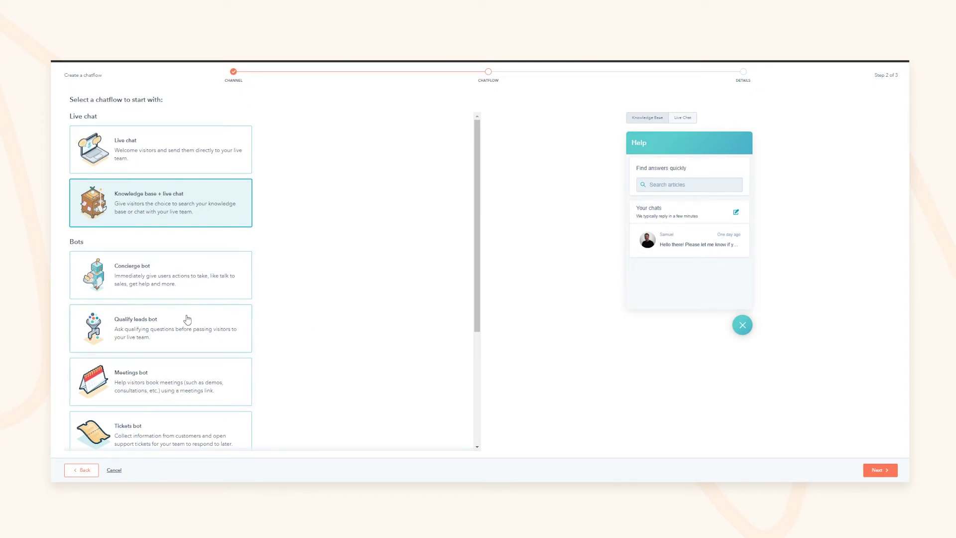
# Compare the Concierge bot and Qualify leads bot templates, then choose Concierge bot
pyautogui.click(153, 288)
pyautogui.click(154, 310)
pyautogui.click(164, 284)
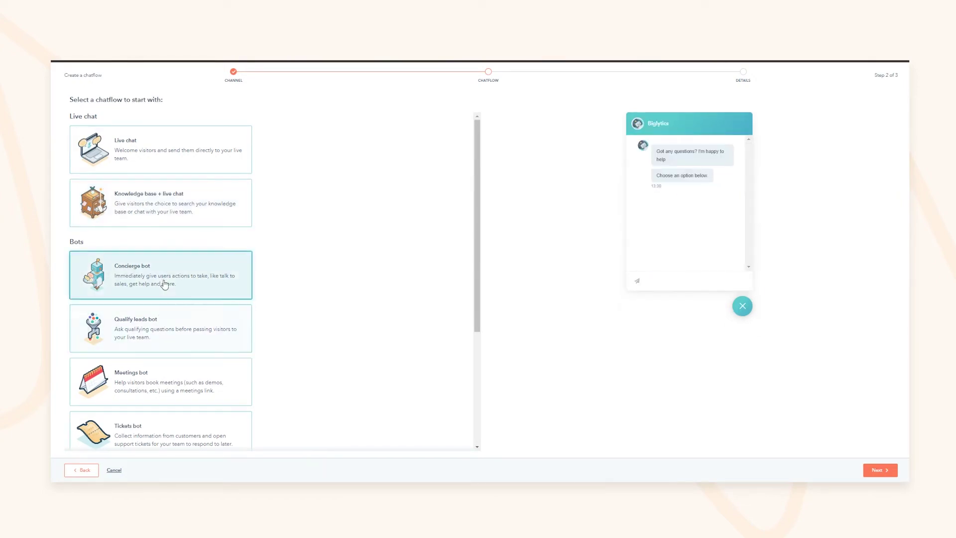
pyautogui.click(168, 316)
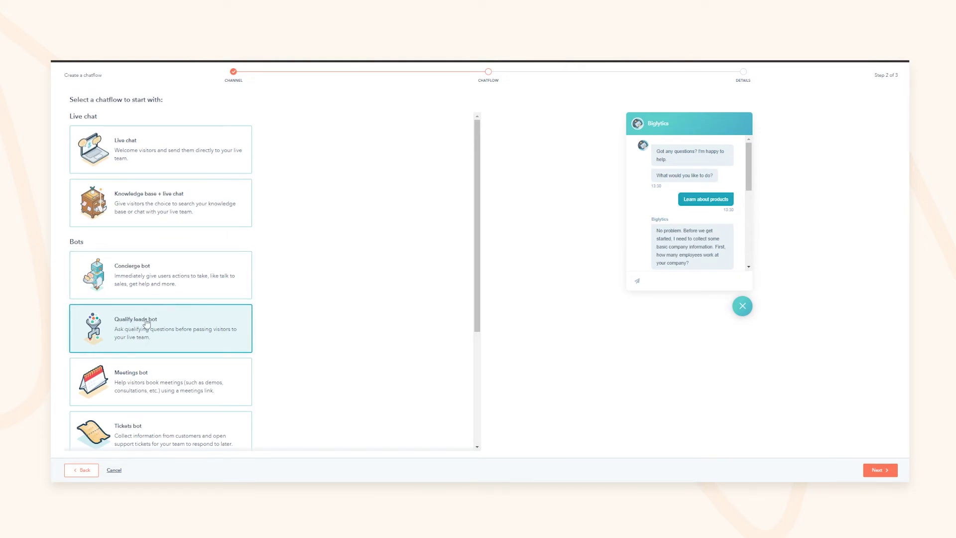
pyautogui.click(139, 269)
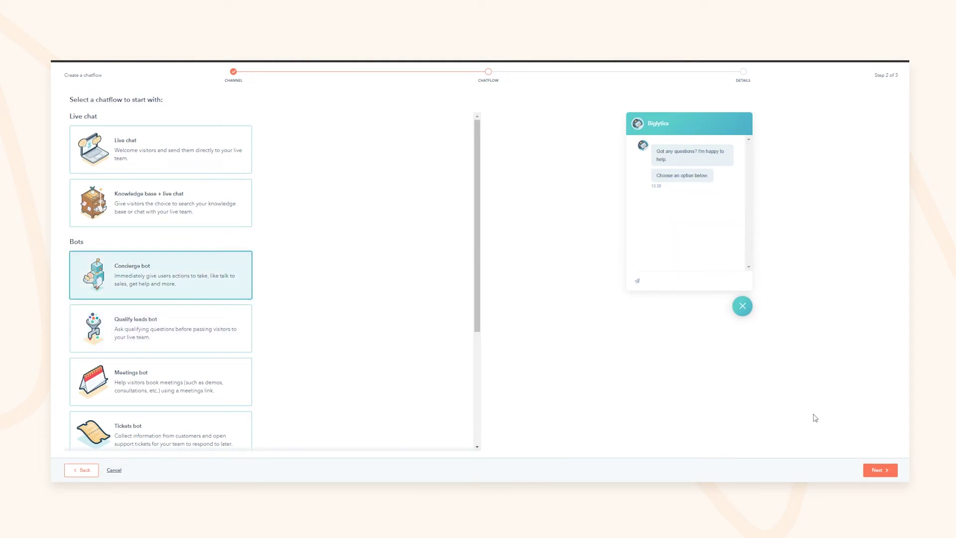
pyautogui.click(880, 470)
# Search the inboxes and route the bot's chats to New Support Inbox
pyautogui.click(144, 154)
pyautogui.scroll(-5, 126, 239)
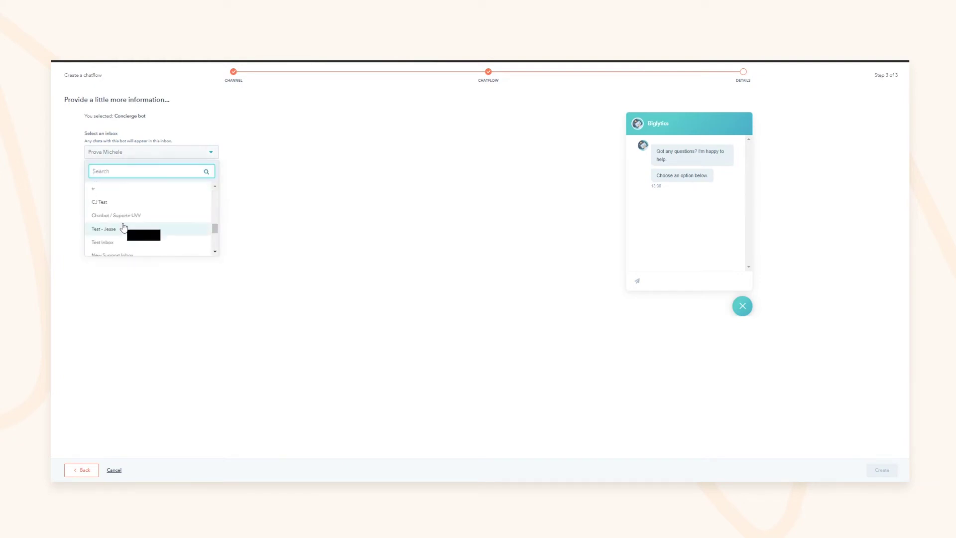
pyautogui.write('jes')
pyautogui.press('BackSpace')
pyautogui.press('BackSpace')
pyautogui.press('BackSpace')
pyautogui.write('inbox')
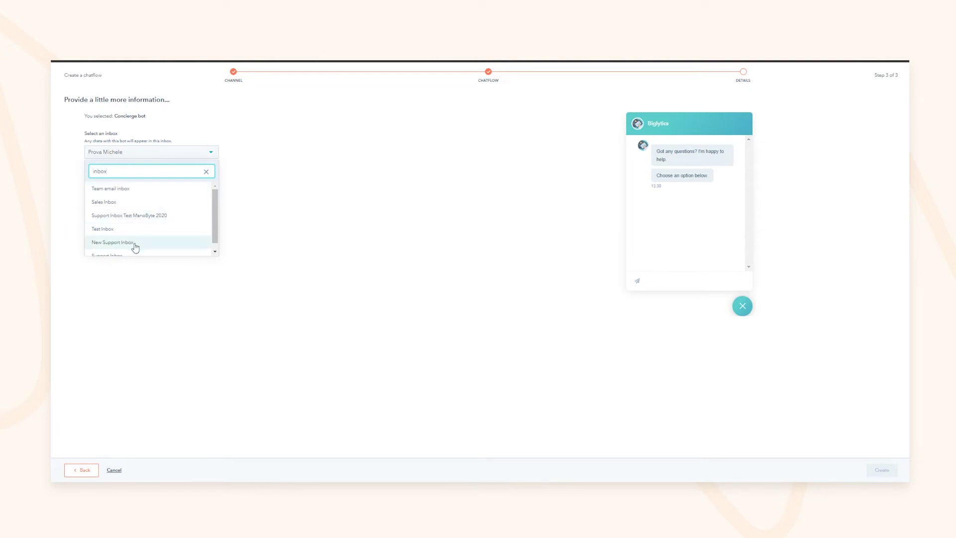
pyautogui.click(132, 243)
# Keep the first meetings link and English language, and create the Concierge bot chatflow
pyautogui.click(159, 191)
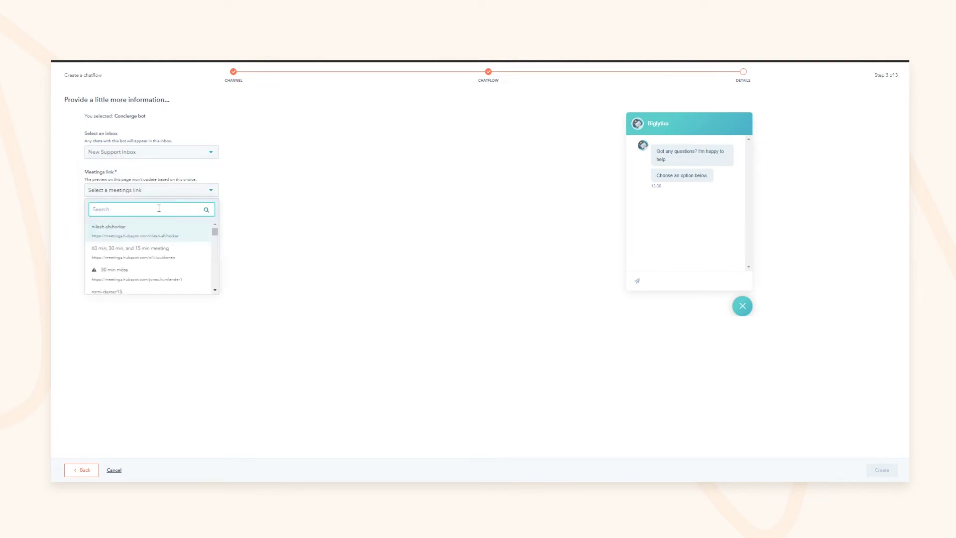
pyautogui.click(145, 230)
pyautogui.click(170, 192)
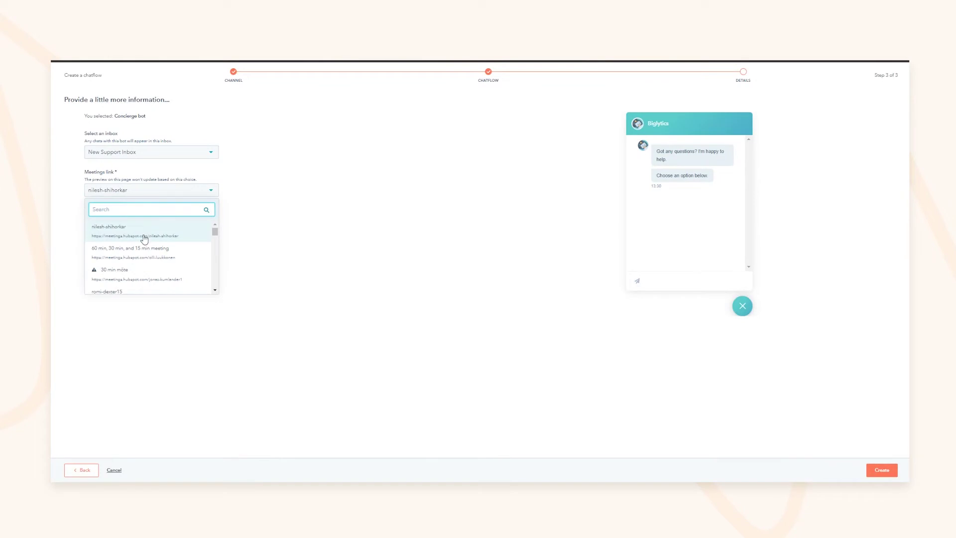
pyautogui.click(56, 194)
pyautogui.click(164, 188)
pyautogui.click(154, 237)
pyautogui.click(129, 224)
pyautogui.click(363, 314)
pyautogui.click(882, 470)
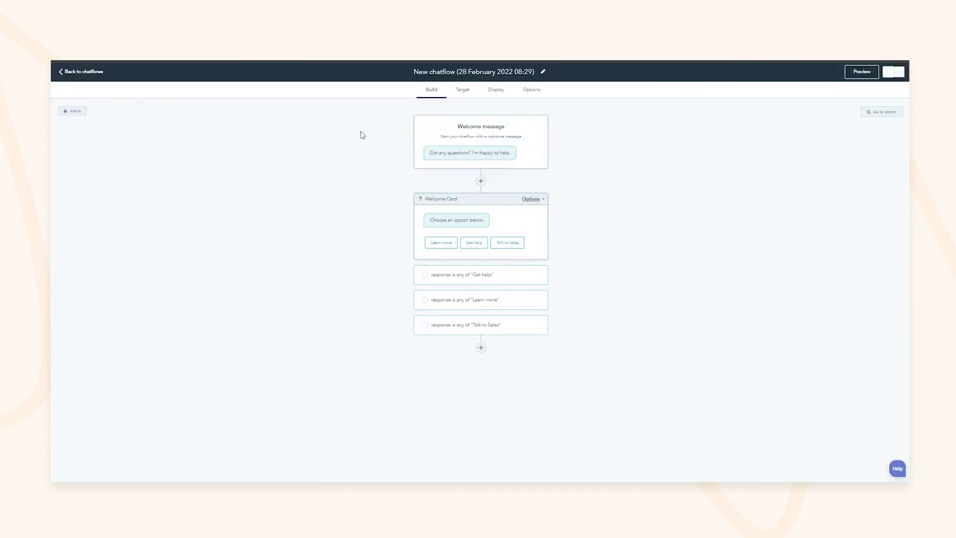
# Review the welcome message, the Welcome Card settings and the Get help branch
pyautogui.click(500, 134)
pyautogui.click(510, 219)
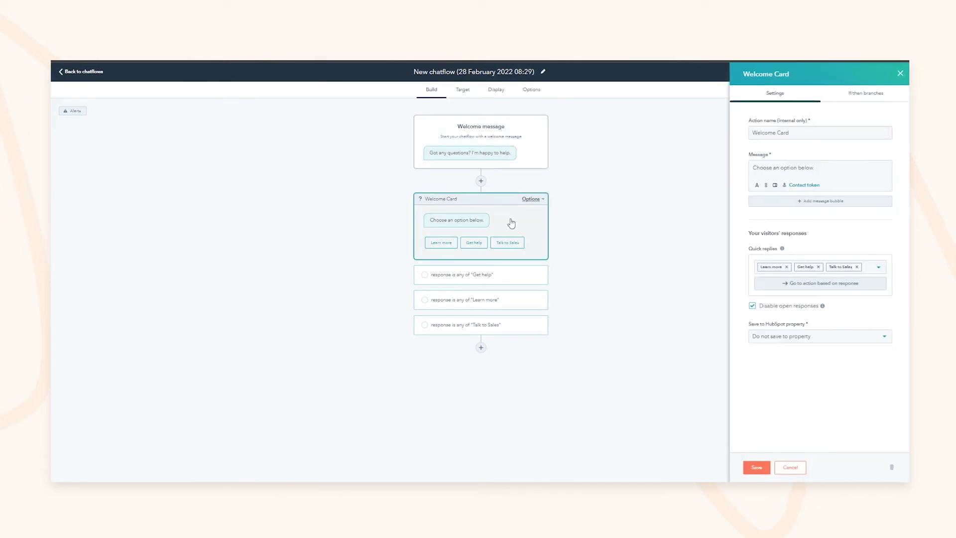
pyautogui.click(487, 275)
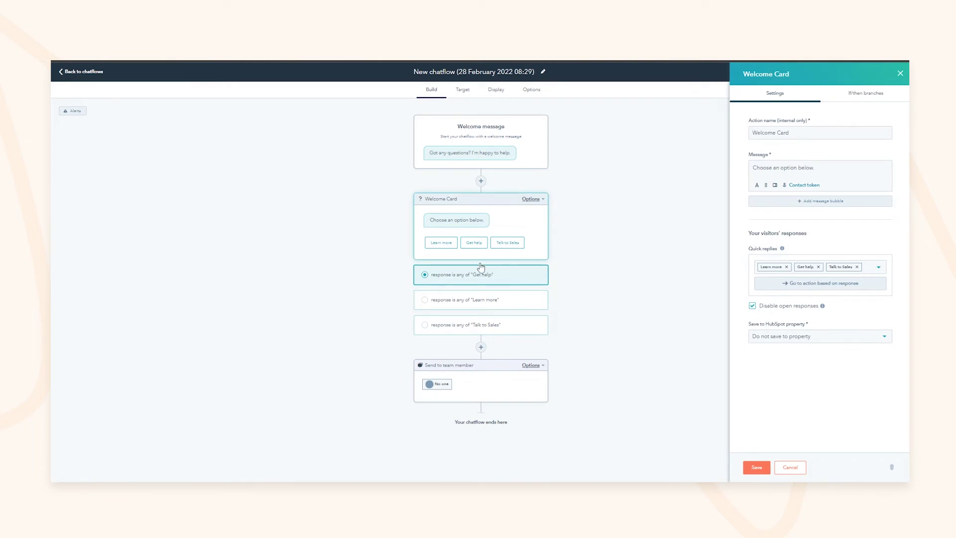
pyautogui.click(471, 148)
pyautogui.click(485, 221)
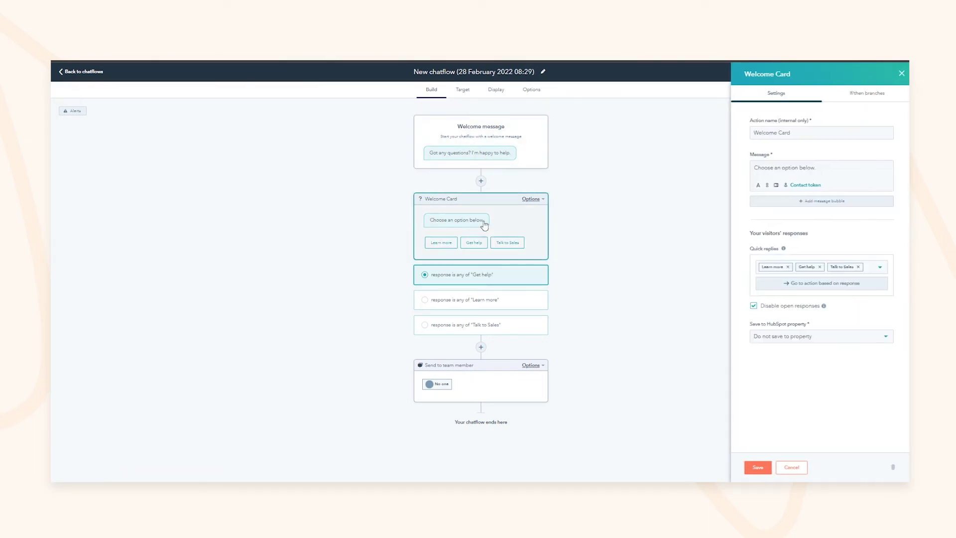
pyautogui.moveTo(770, 168); pyautogui.dragTo(797, 170)
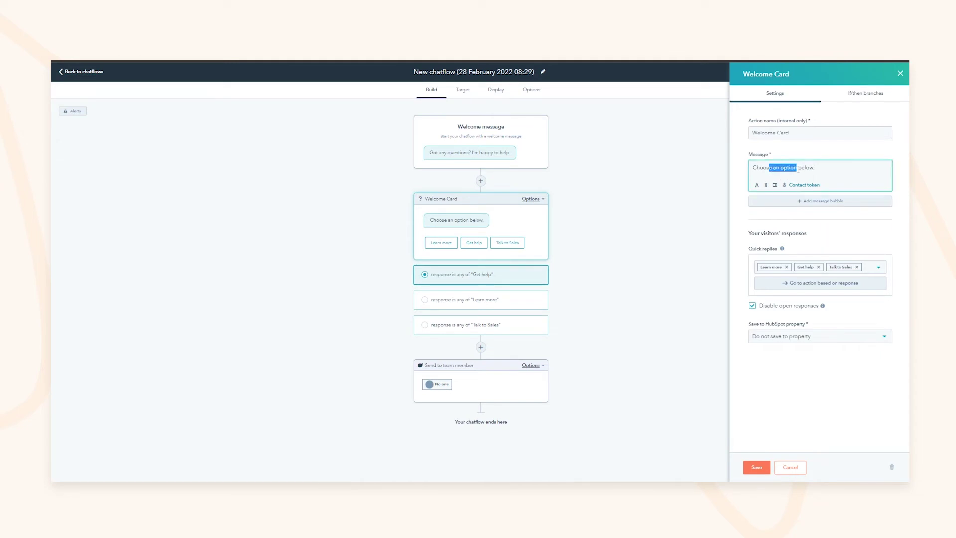
# Add 'Talk to Customer Success' as a quick reply, keep Save to property, and save the card
pyautogui.click(879, 268)
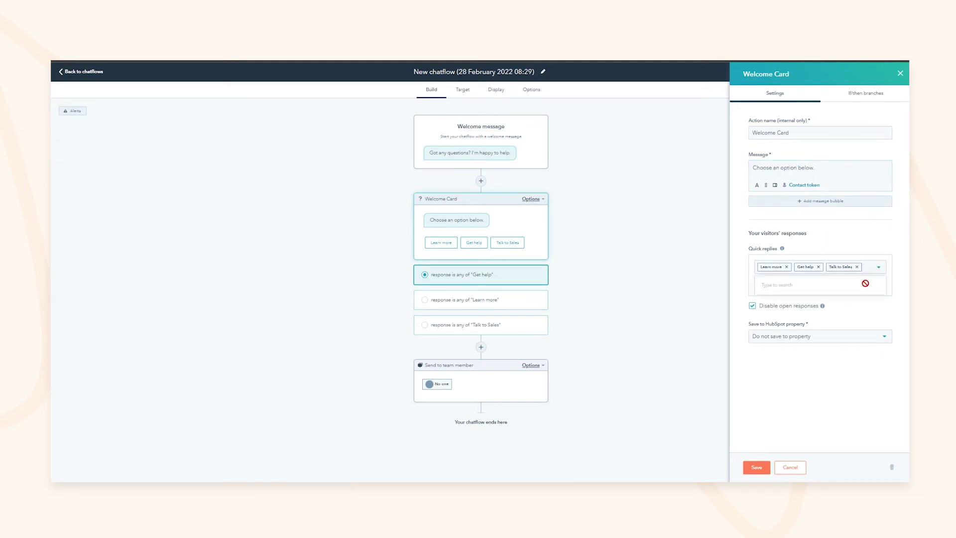
pyautogui.write('T')
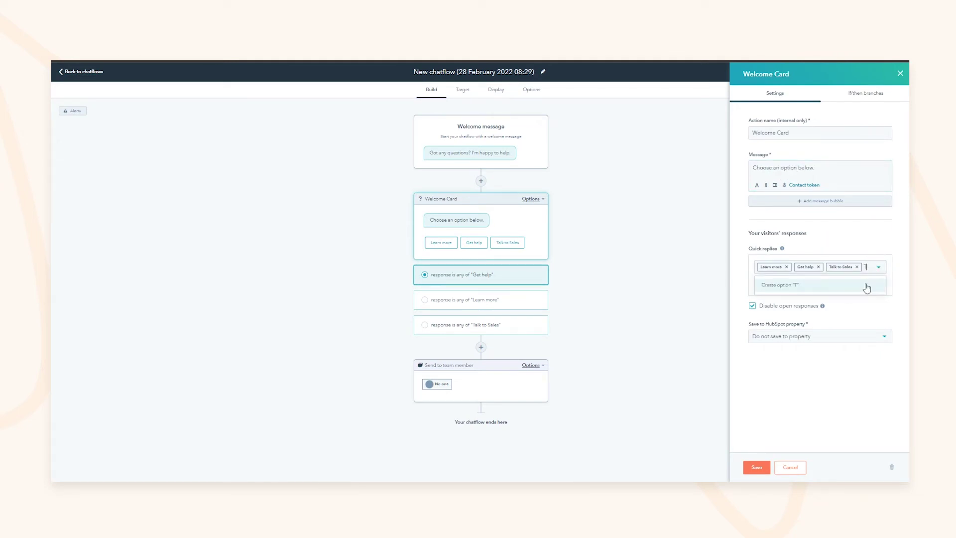
pyautogui.write('alketo Customer Success')
pyautogui.press('Return')
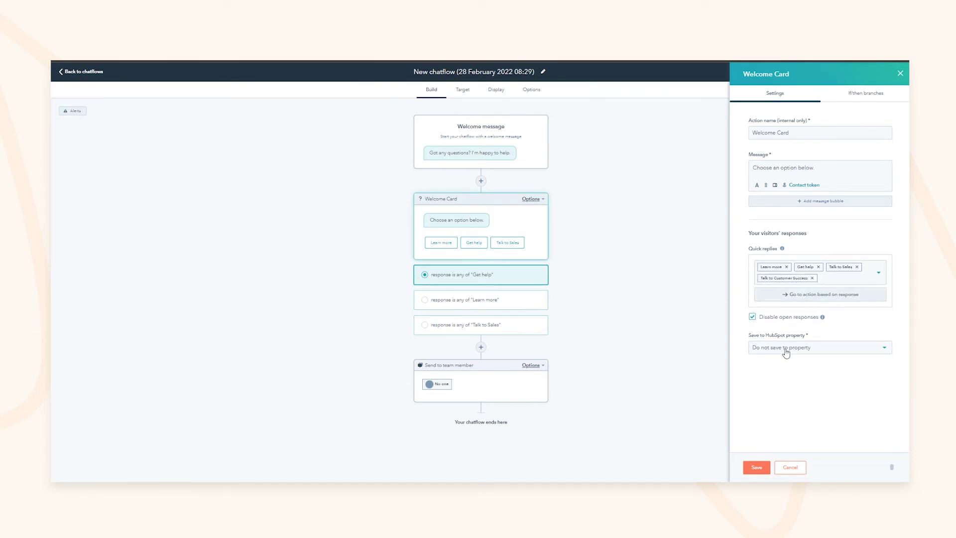
pyautogui.click(785, 350)
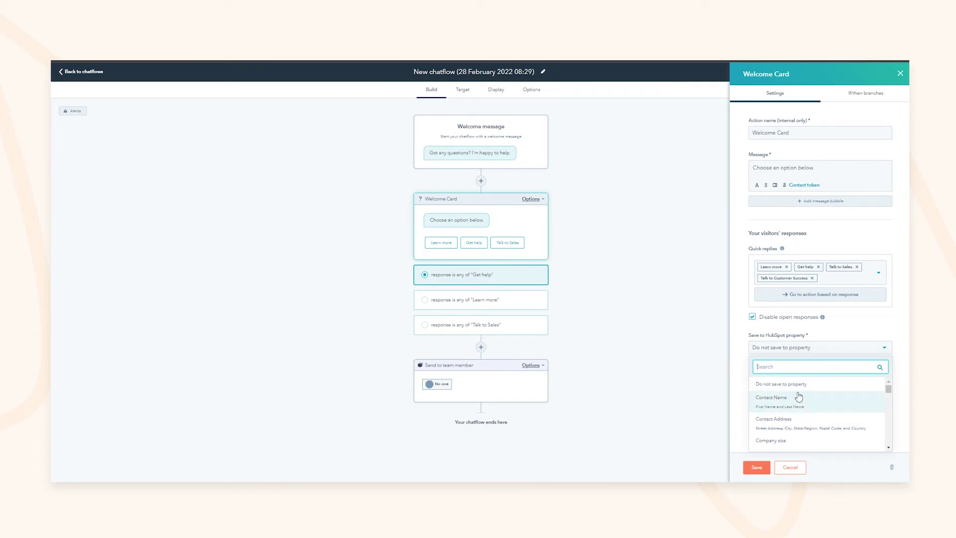
pyautogui.click(751, 347)
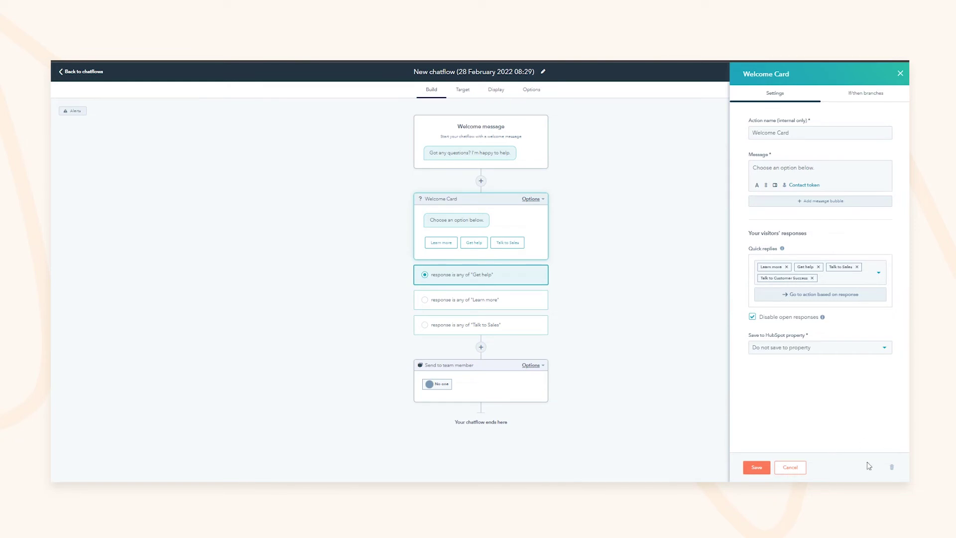
pyautogui.click(757, 467)
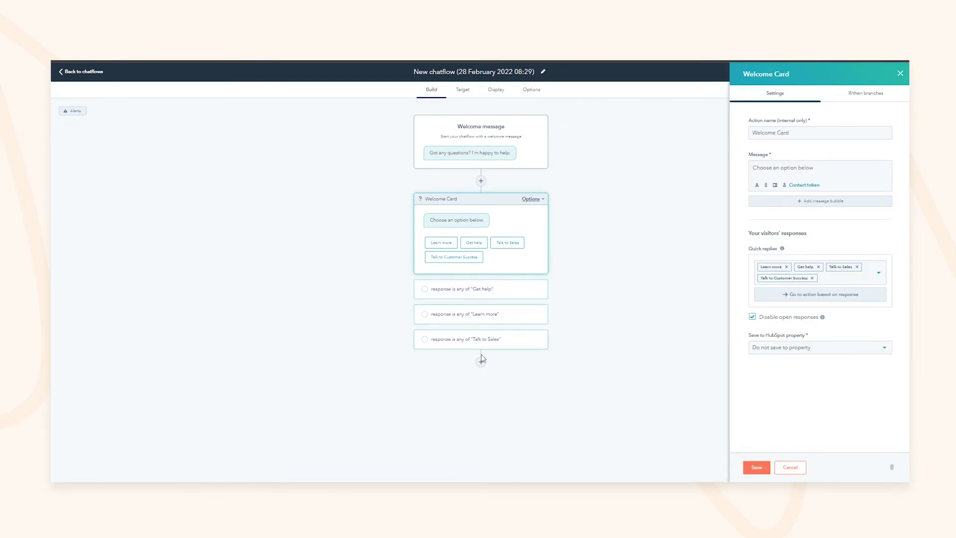
pyautogui.click(480, 362)
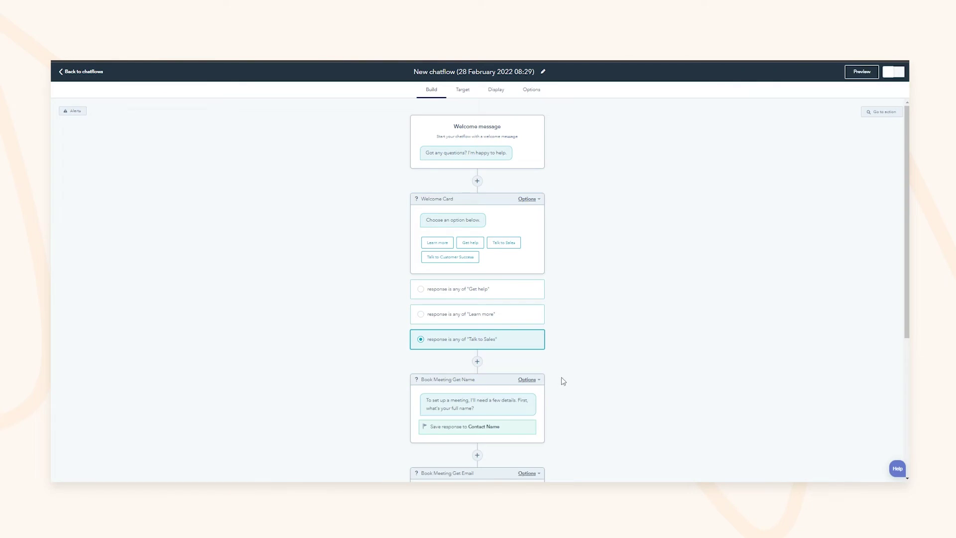
# Check the Book Meeting Get Name card's question, then open the Book Meeting card's settings
pyautogui.scroll(-2, 482, 352)
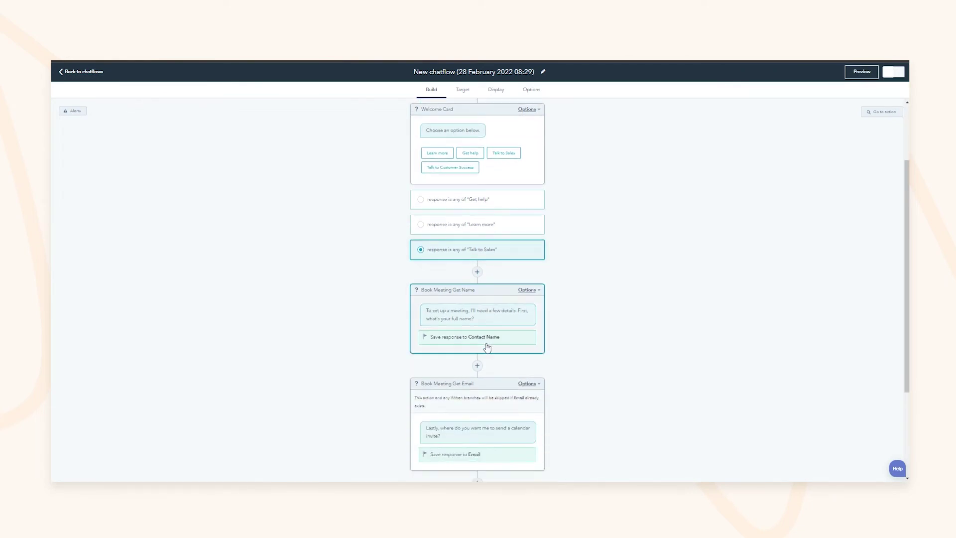
pyautogui.click(451, 318)
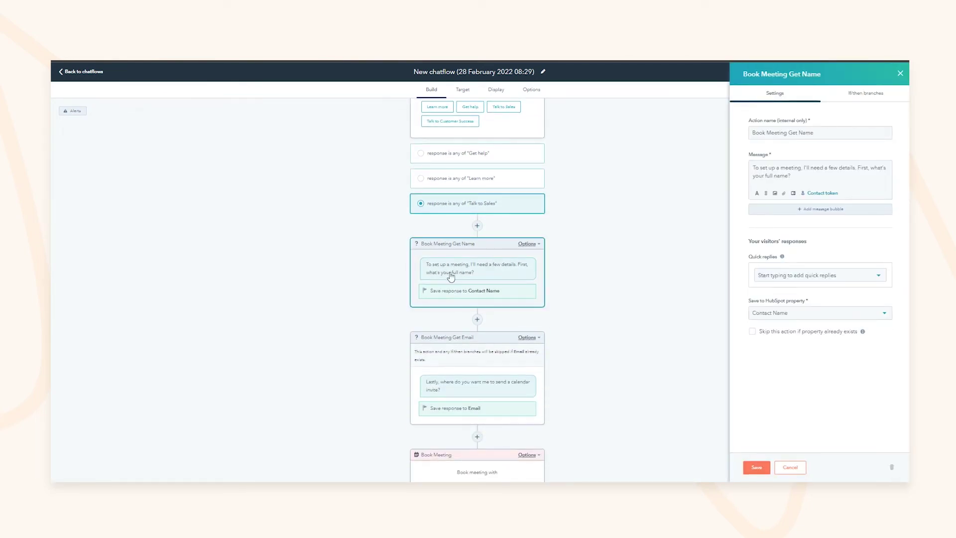
pyautogui.moveTo(786, 168); pyautogui.dragTo(853, 168)
pyautogui.click(853, 167)
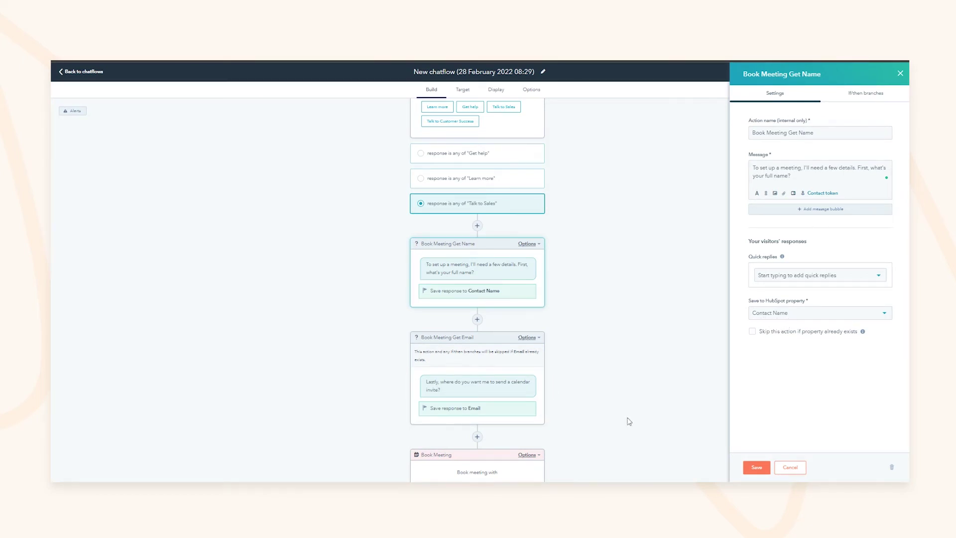
pyautogui.scroll(-2, 608, 391)
pyautogui.click(477, 381)
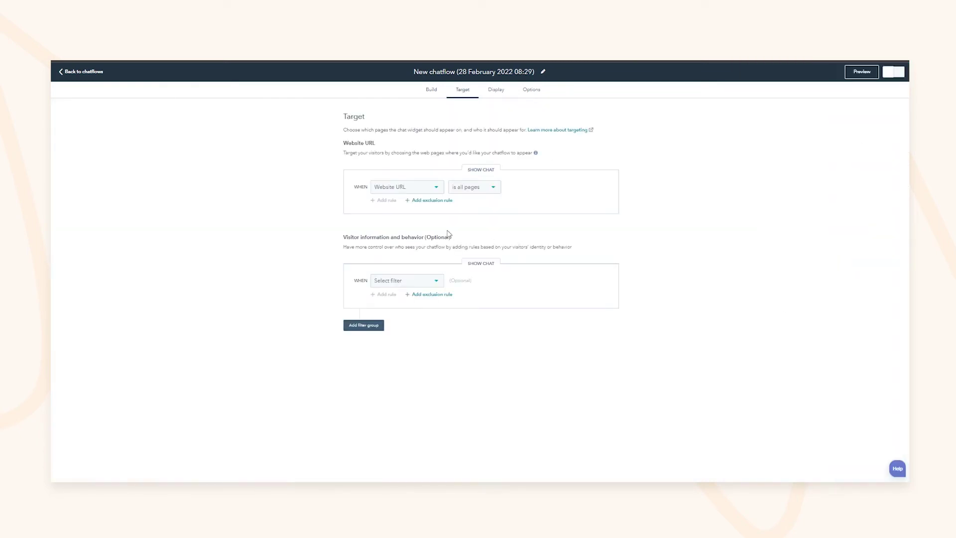
# On the Target settings, keep the chat showing on all website pages
pyautogui.click(407, 188)
pyautogui.click(408, 190)
pyautogui.click(474, 196)
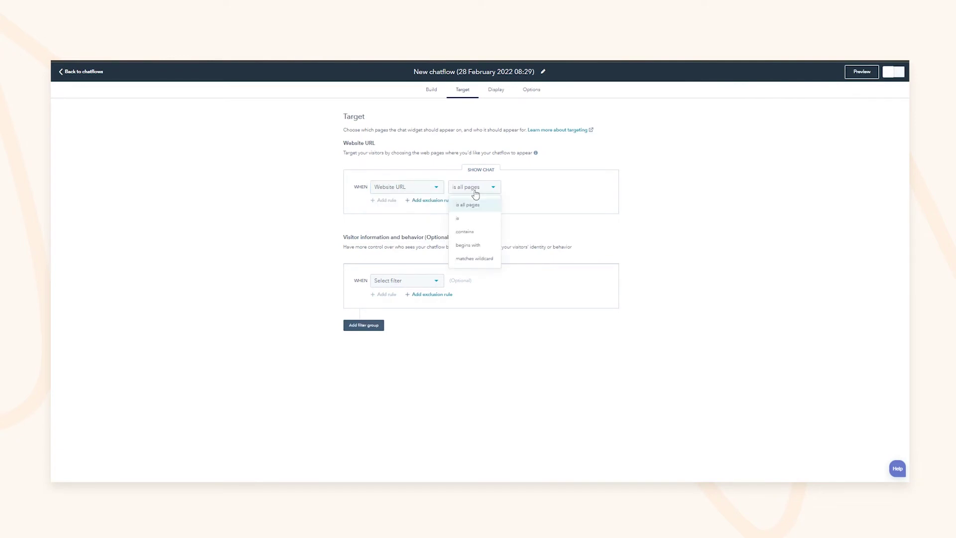
pyautogui.click(493, 200)
pyautogui.click(577, 214)
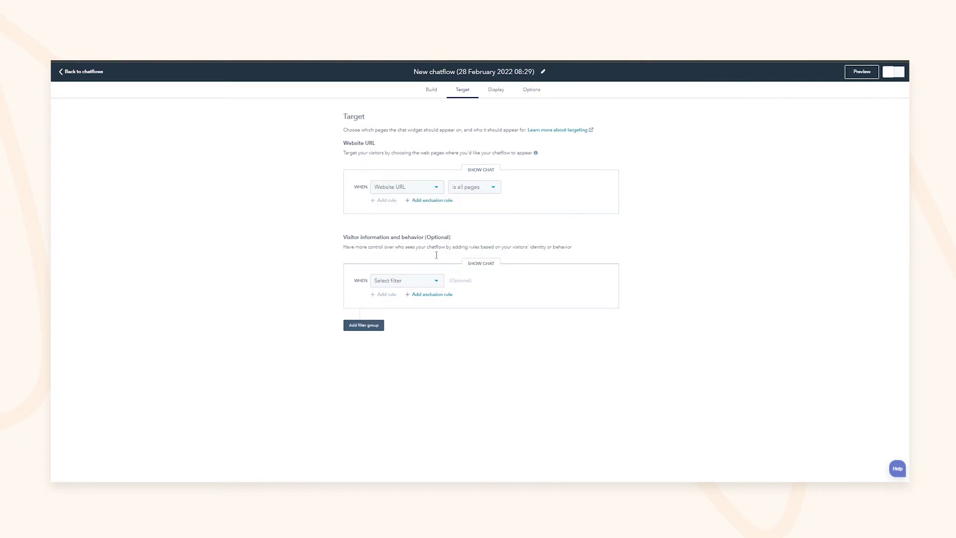
pyautogui.moveTo(359, 246); pyautogui.dragTo(481, 247)
pyautogui.click(455, 246)
pyautogui.click(458, 253)
# Add a visitor filter of Country set to United Kingdom
pyautogui.click(429, 281)
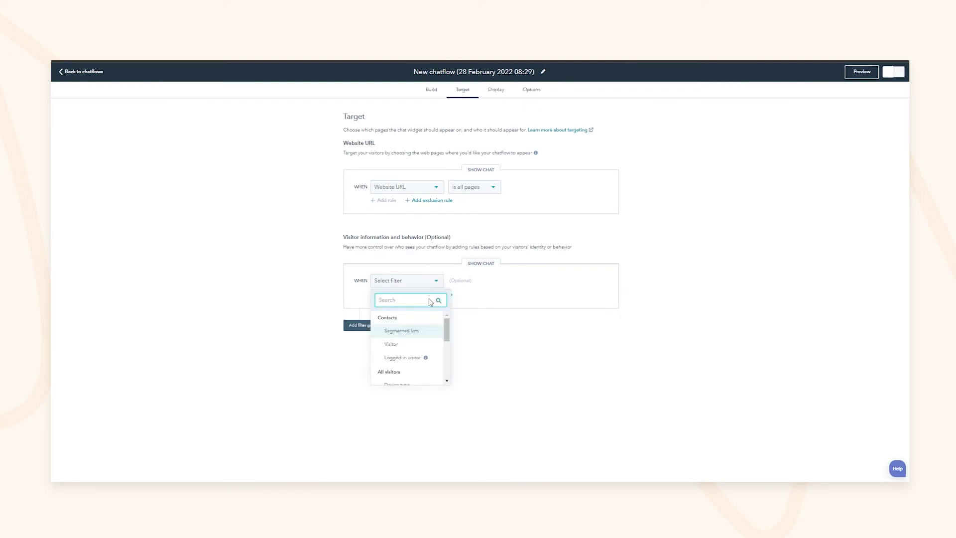
pyautogui.scroll(-5, 393, 348)
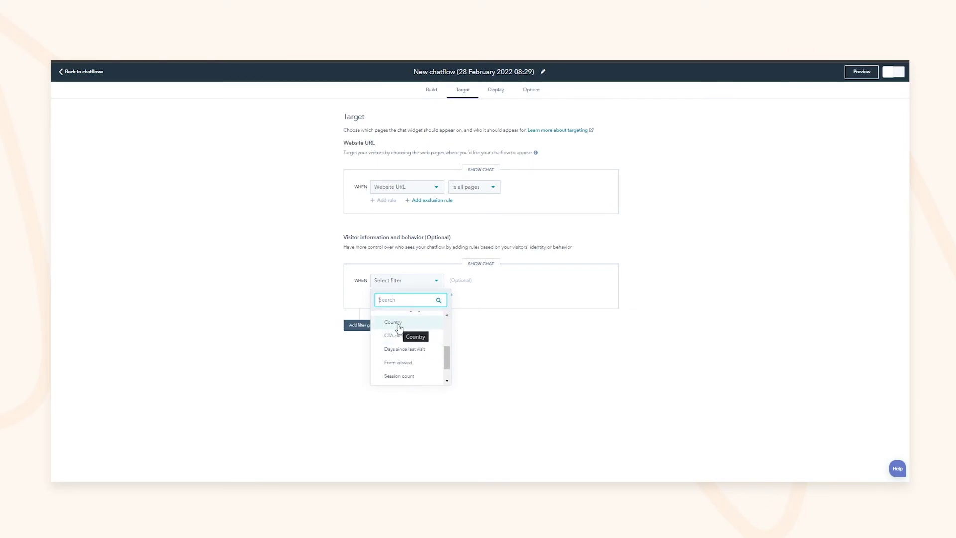
pyautogui.click(394, 324)
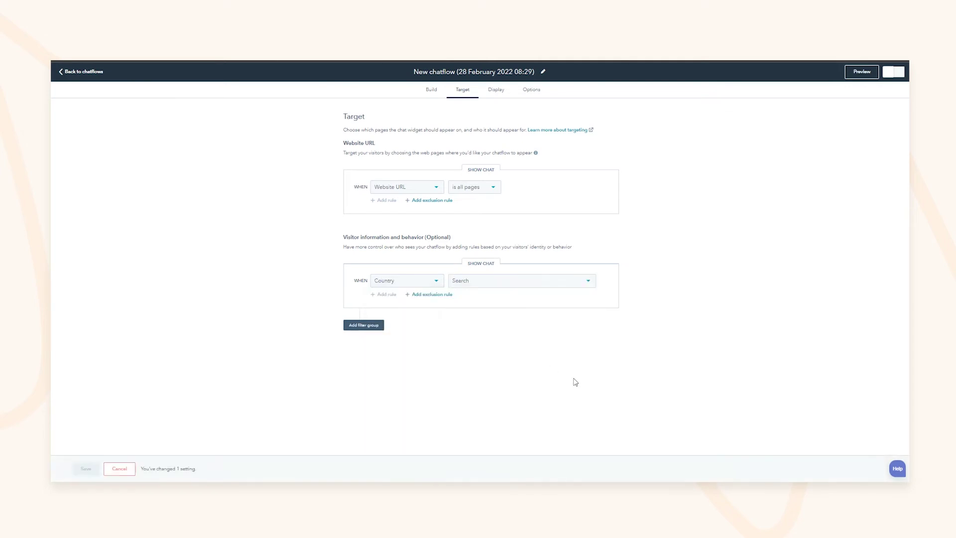
pyautogui.click(497, 284)
pyautogui.scroll(-3, 527, 353)
pyautogui.moveTo(591, 326); pyautogui.dragTo(597, 393)
pyautogui.write('united')
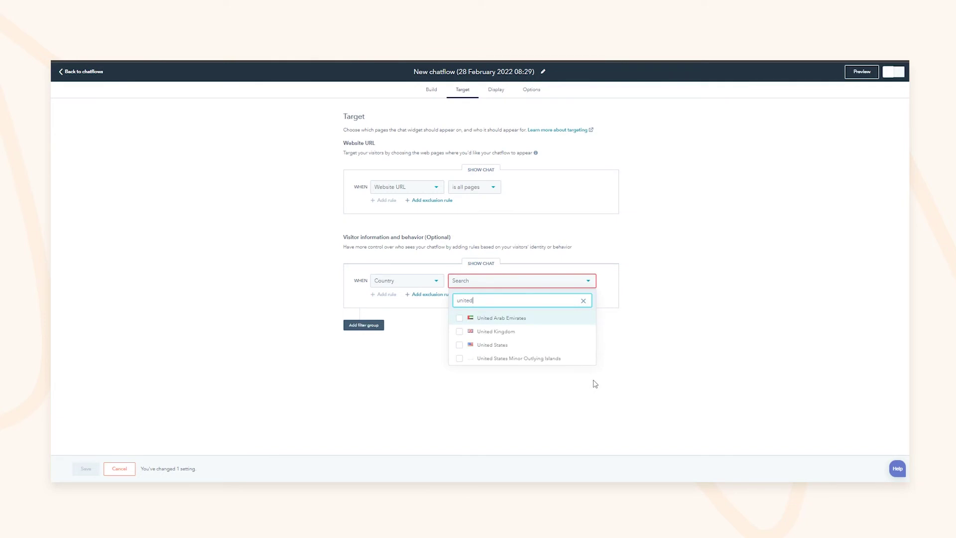
pyautogui.press('Down')
pyautogui.press('Return')
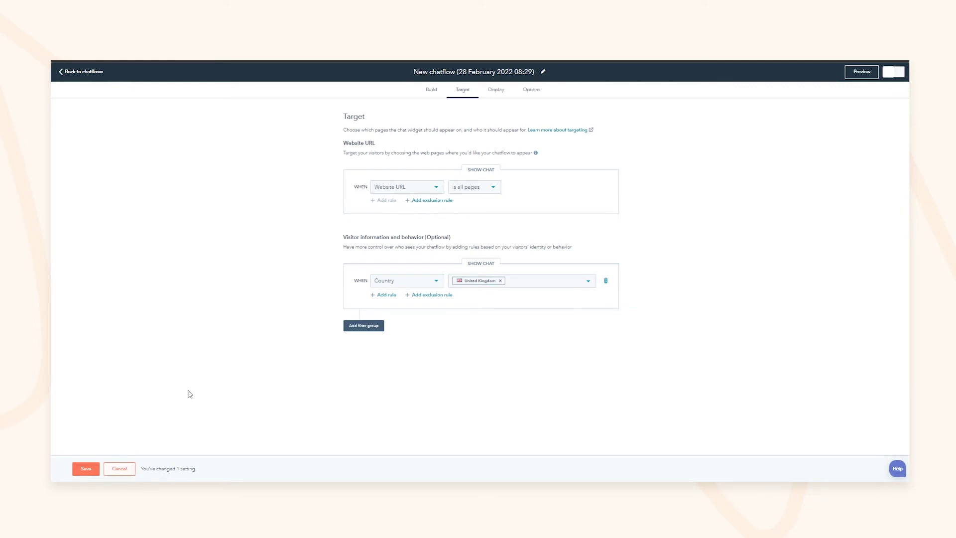
pyautogui.click(496, 91)
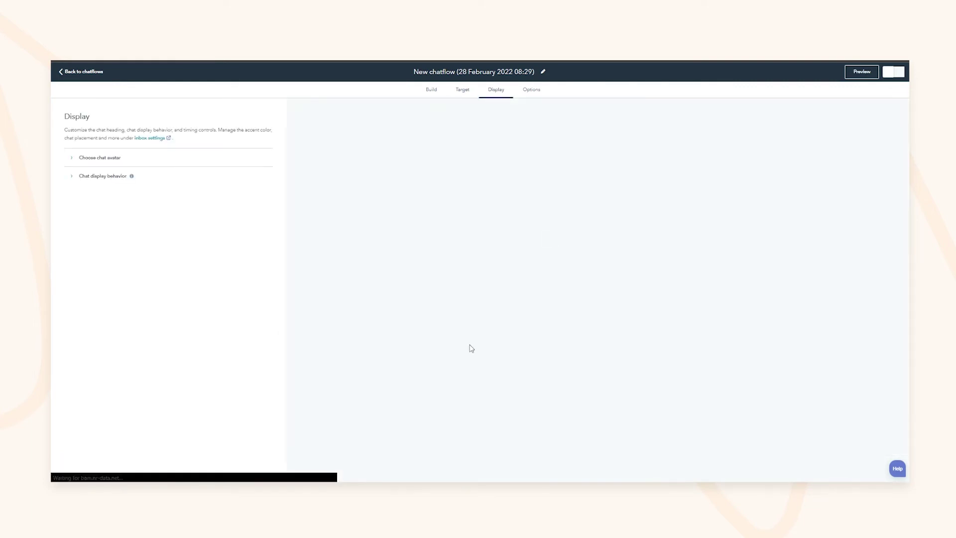
# Expand chat avatar and display behaviour, keeping 'Pop open the welcome message as a prompt'
pyautogui.click(98, 159)
pyautogui.doubleClick(140, 202)
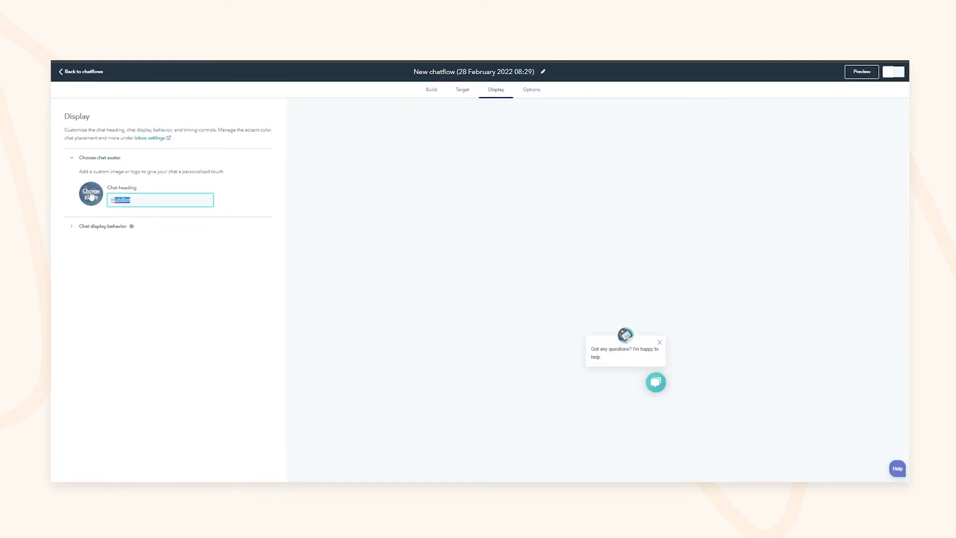
pyautogui.click(103, 228)
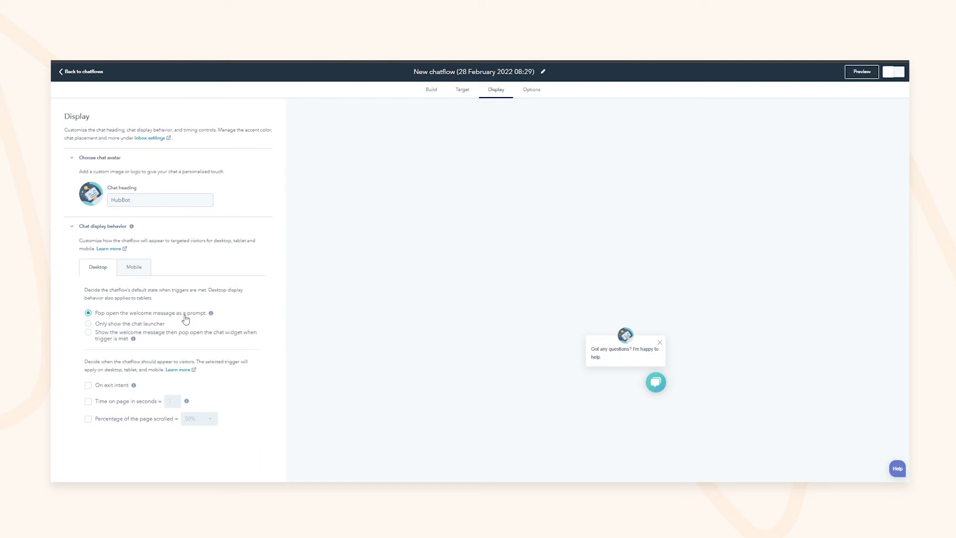
pyautogui.click(158, 326)
pyautogui.click(120, 339)
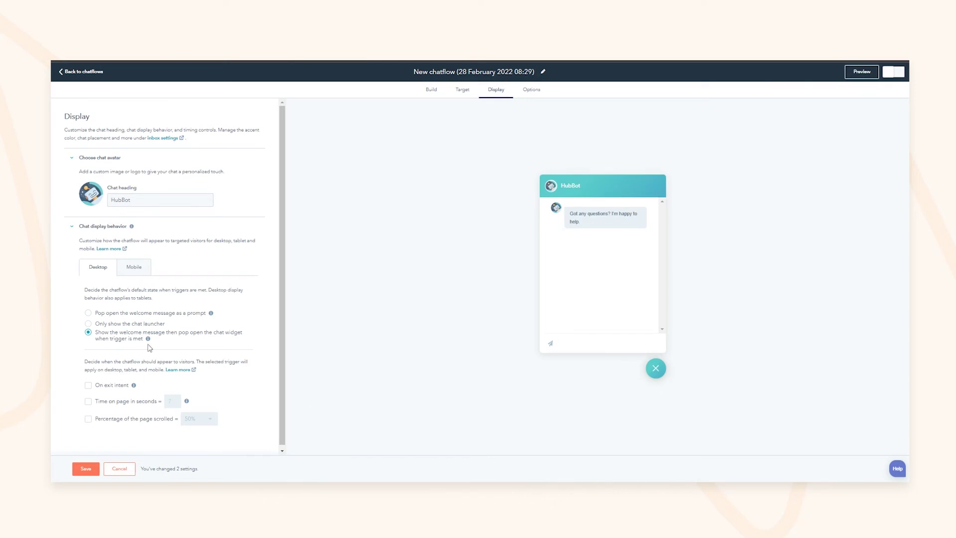
pyautogui.click(124, 314)
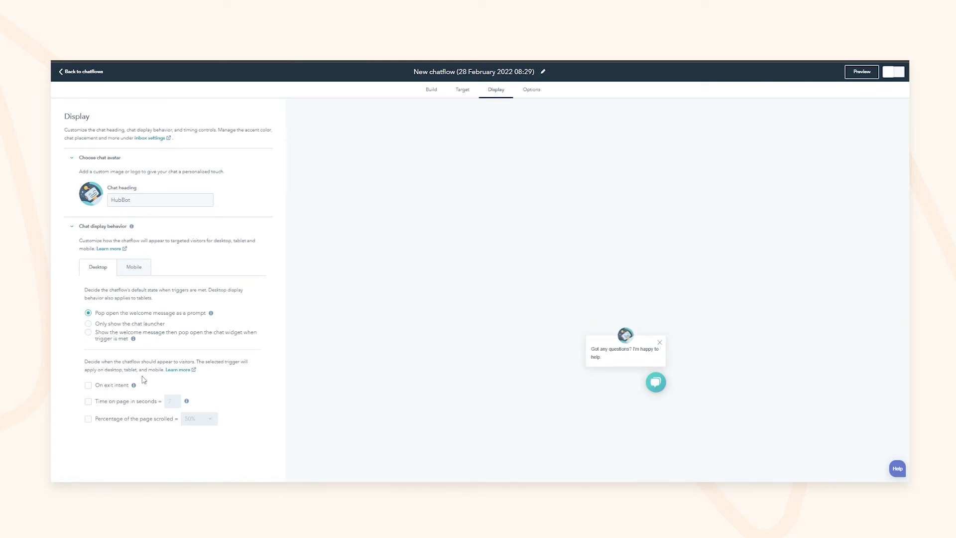
# Try the exit-intent and 7-second time-on-page triggers, leaving both turned off
pyautogui.tripleClick(121, 374)
pyautogui.moveTo(119, 363); pyautogui.dragTo(163, 362)
pyautogui.click(121, 364)
pyautogui.doubleClick(121, 364)
pyautogui.click(121, 364)
pyautogui.click(112, 386)
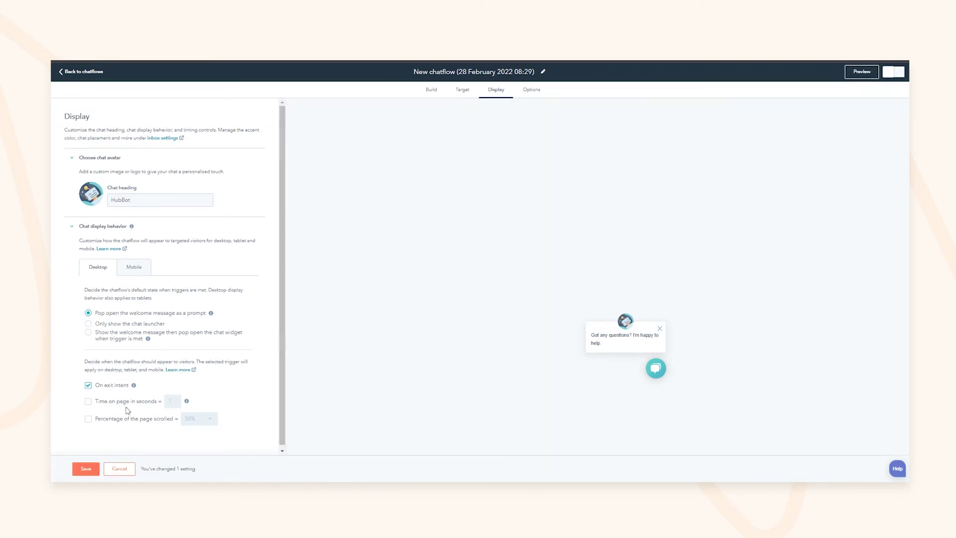
pyautogui.click(113, 387)
pyautogui.click(120, 401)
pyautogui.doubleClick(177, 403)
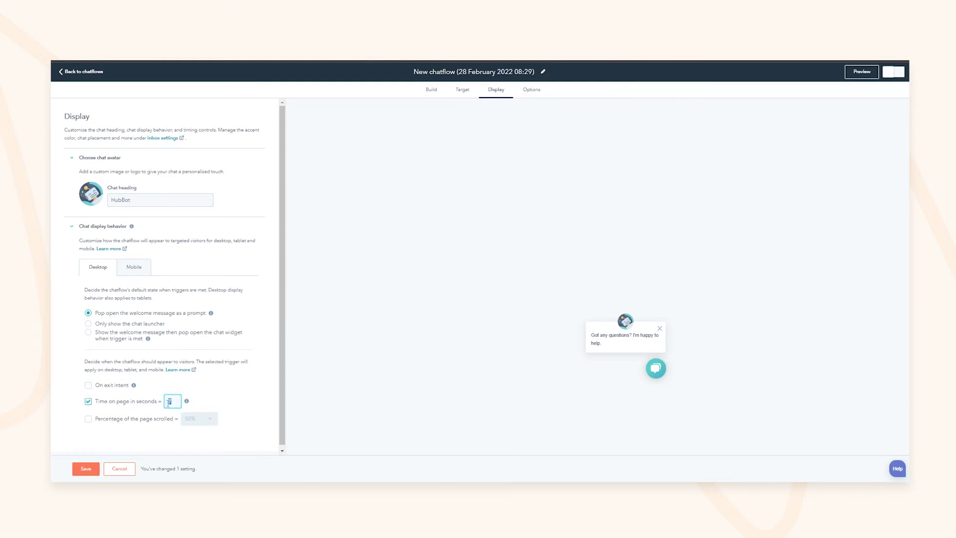
pyautogui.click(122, 405)
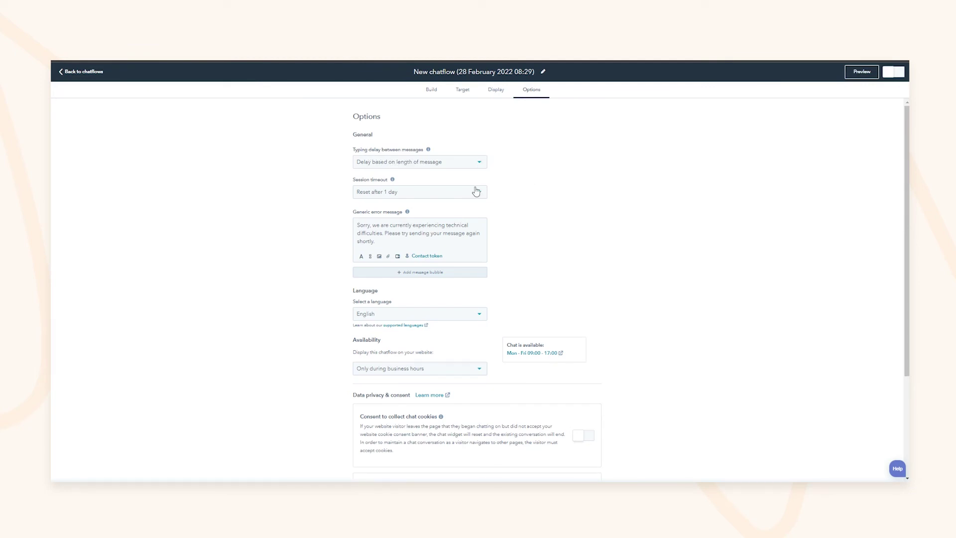
# Review the session timeout and generic error message, then go back to chatflows
pyautogui.click(439, 193)
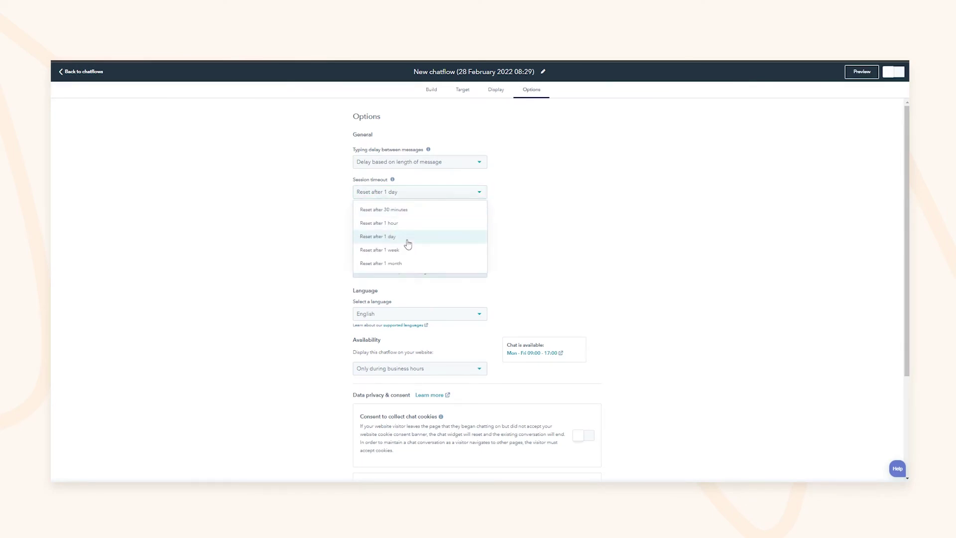
pyautogui.click(398, 213)
pyautogui.click(397, 194)
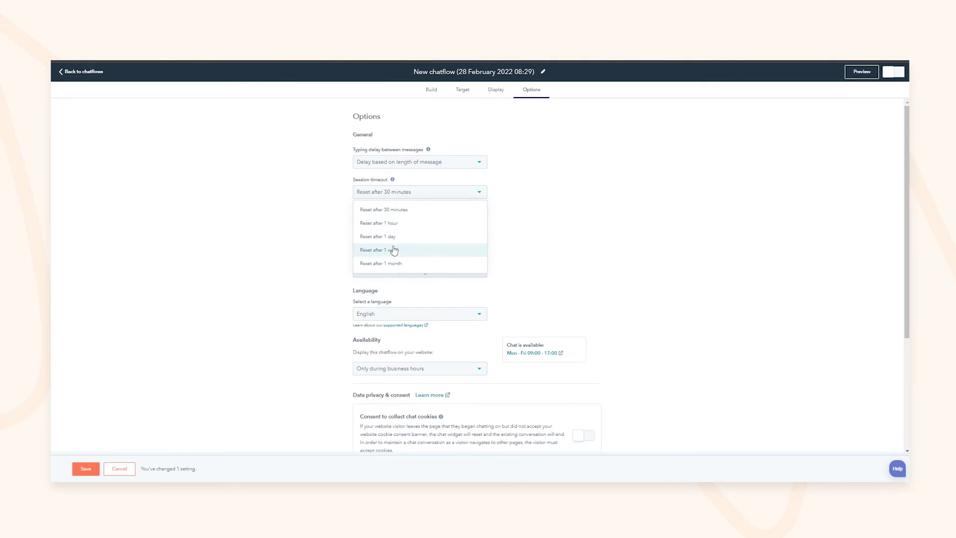
pyautogui.click(393, 306)
pyautogui.moveTo(367, 225); pyautogui.dragTo(428, 233)
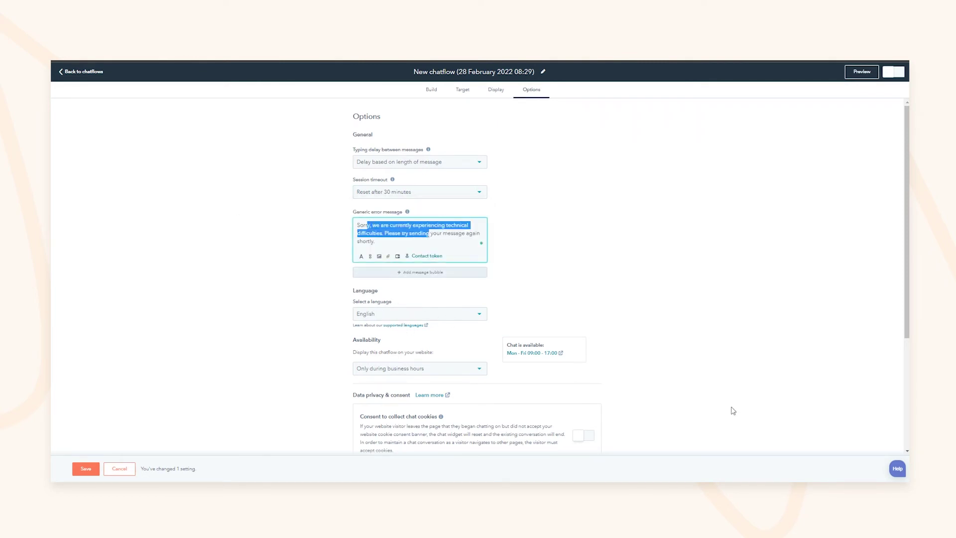
pyautogui.click(687, 323)
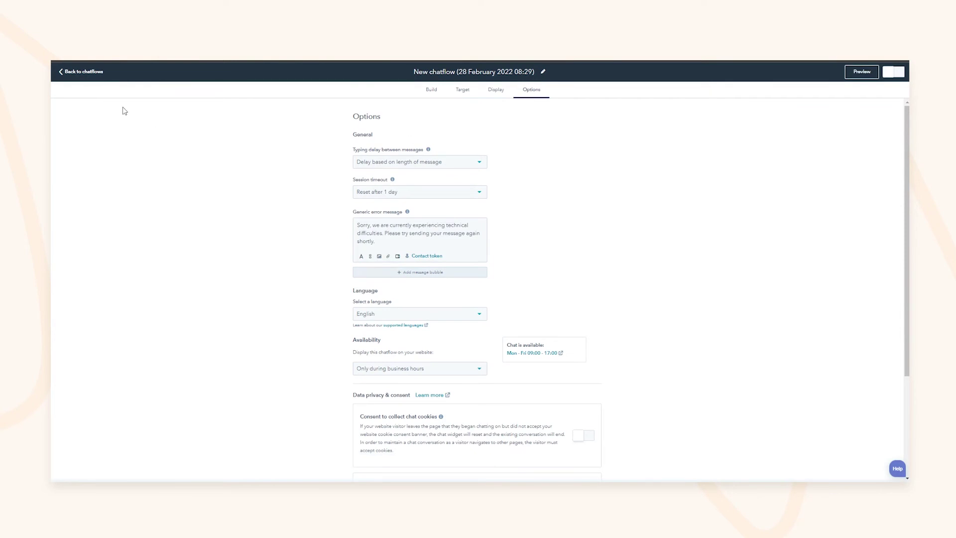
pyautogui.click(85, 72)
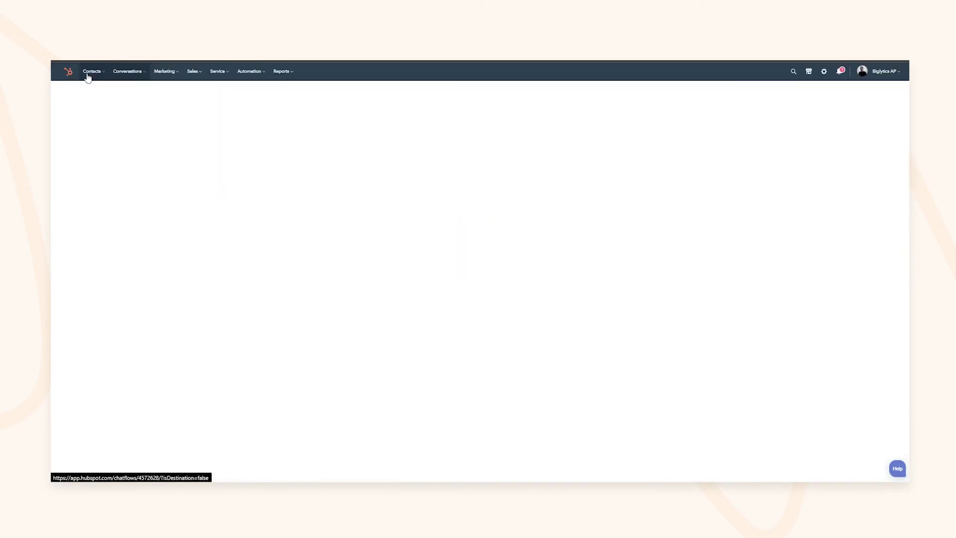
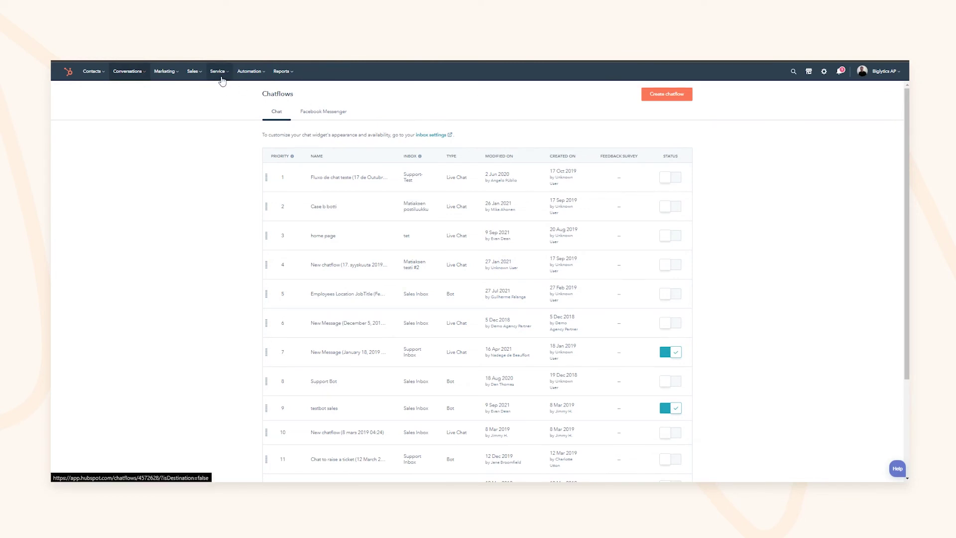
# Open Service Analytics' support volume report (134 tickets) and toggle the Product issue category off and on
pyautogui.moveTo(232, 83)
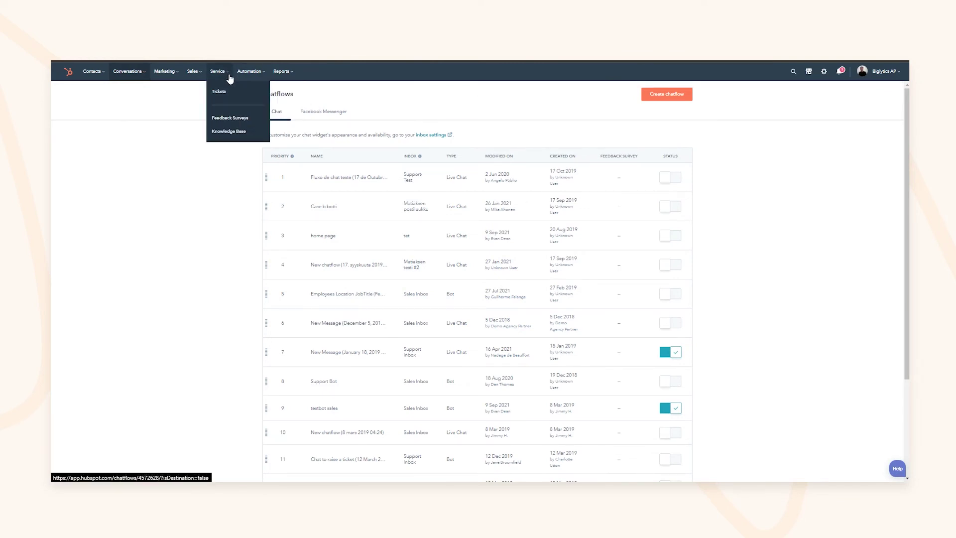
pyautogui.moveTo(281, 75)
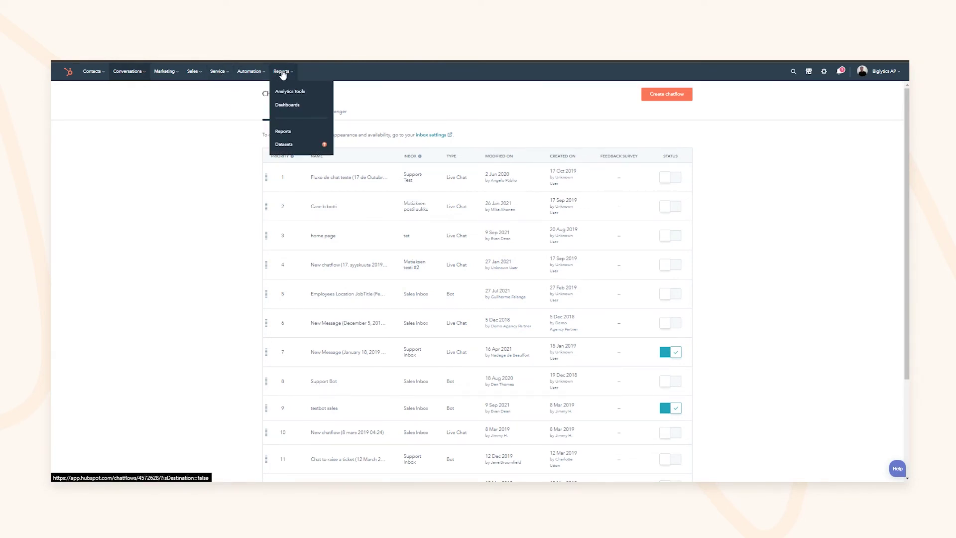
pyautogui.click(290, 92)
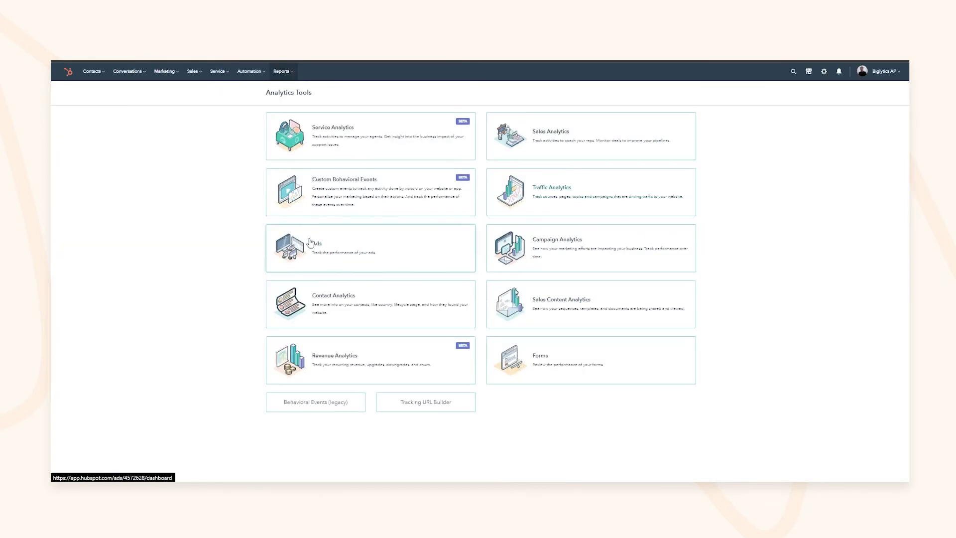
pyautogui.click(355, 148)
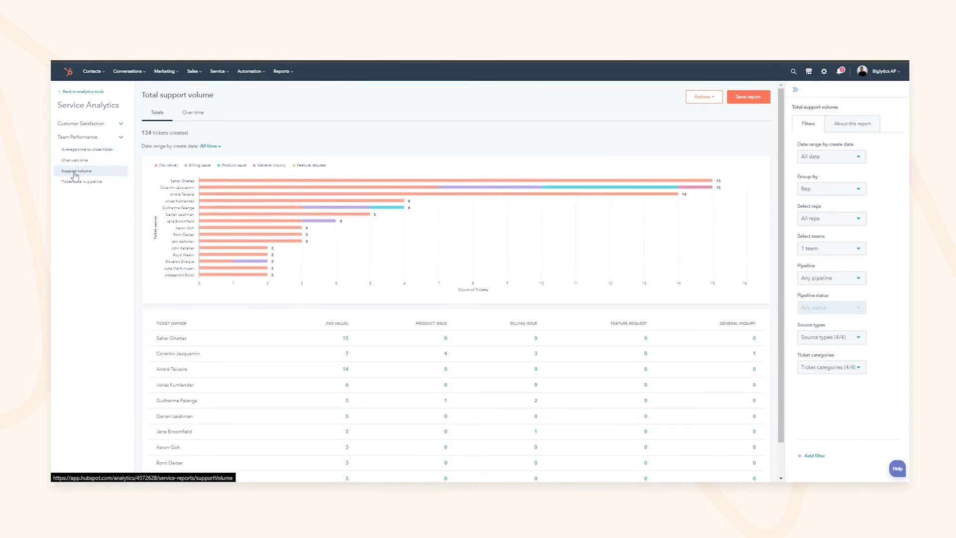
pyautogui.moveTo(144, 132); pyautogui.dragTo(168, 132)
pyautogui.click(169, 133)
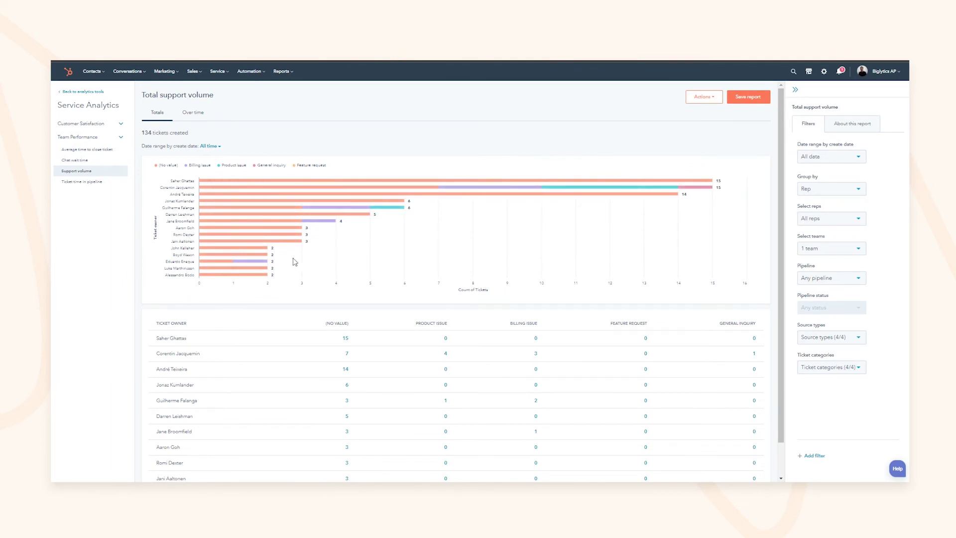
pyautogui.moveTo(365, 210)
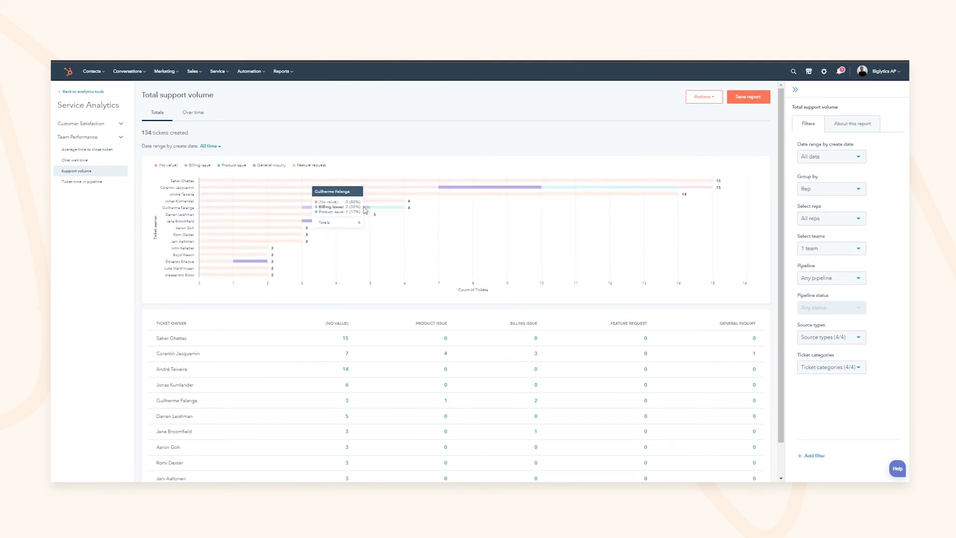
pyautogui.click(233, 164)
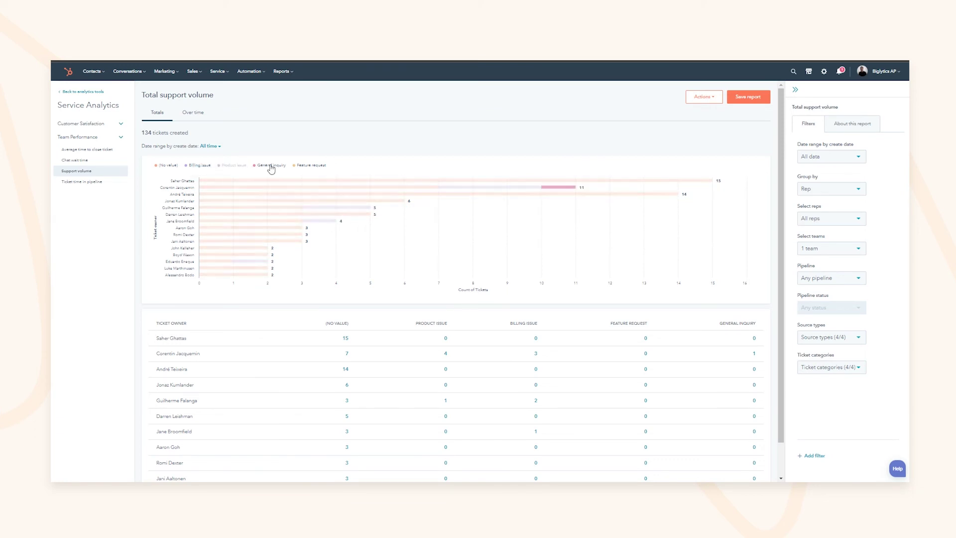
pyautogui.click(233, 165)
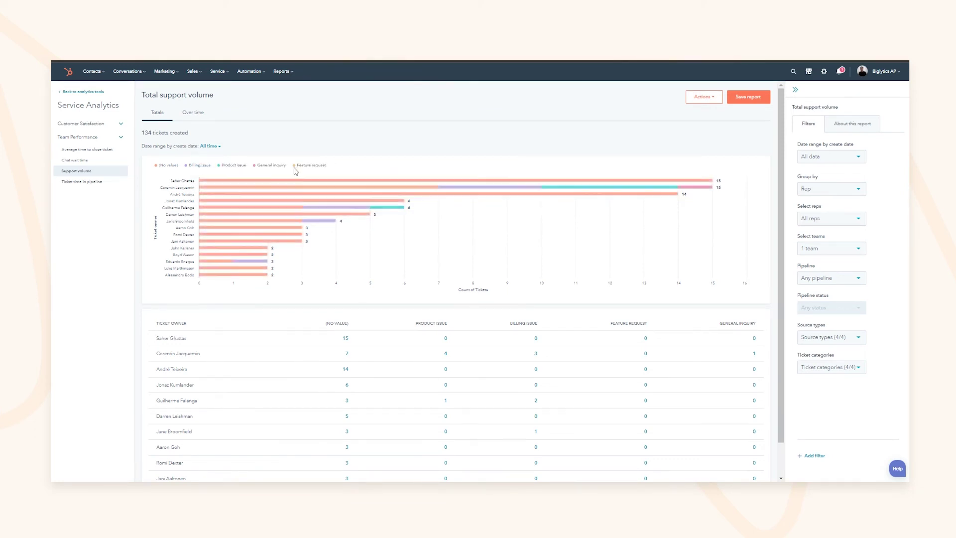
# Set the report's date range to the entire current quarter
pyautogui.click(210, 146)
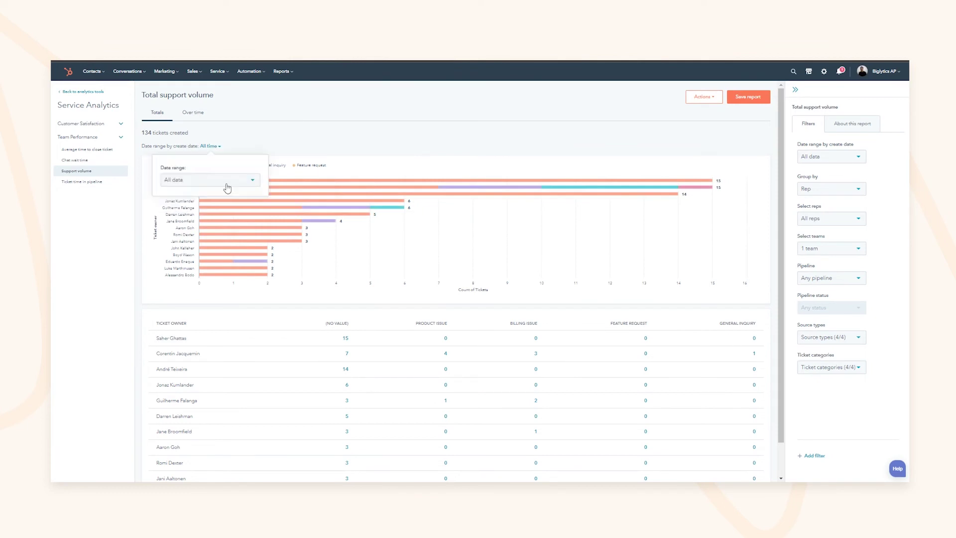
pyautogui.click(223, 184)
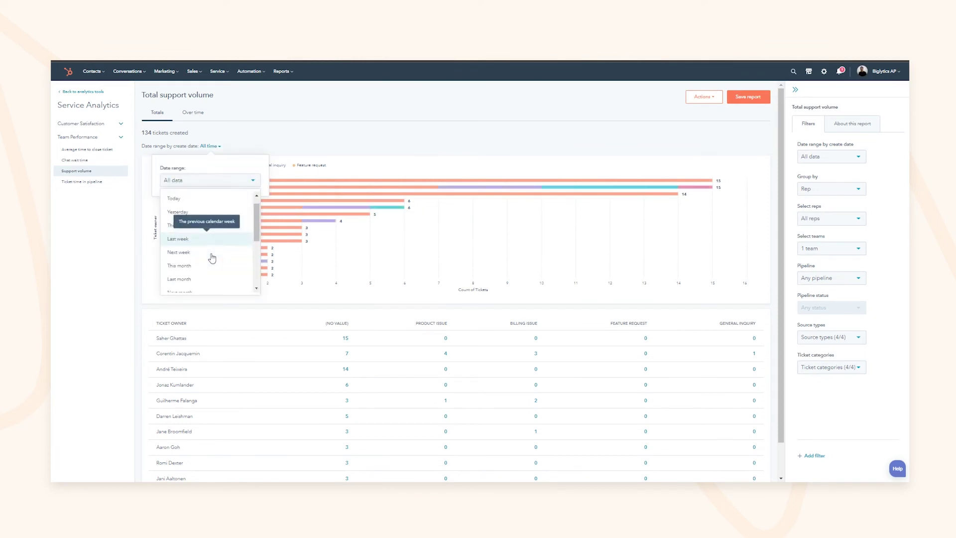
pyautogui.scroll(-1, 212, 257)
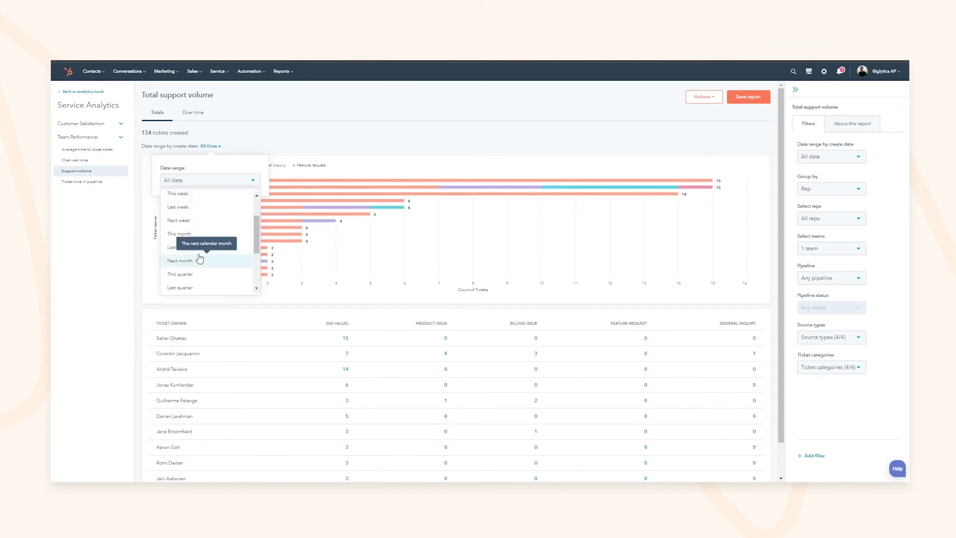
pyautogui.click(190, 279)
pyautogui.click(175, 192)
pyautogui.click(271, 172)
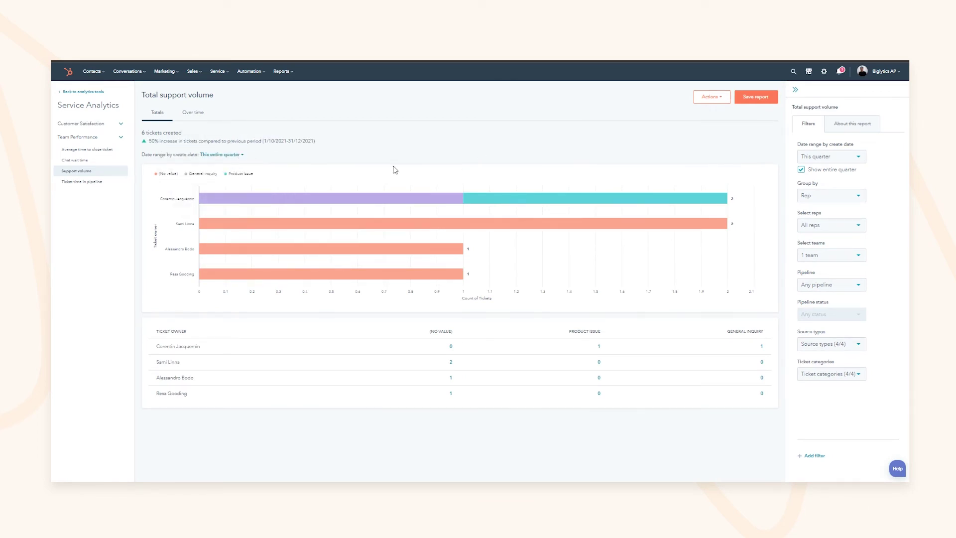
# View support volume over time by month, leaving team filter and actions unchanged, then go to Chat wait time
pyautogui.click(192, 111)
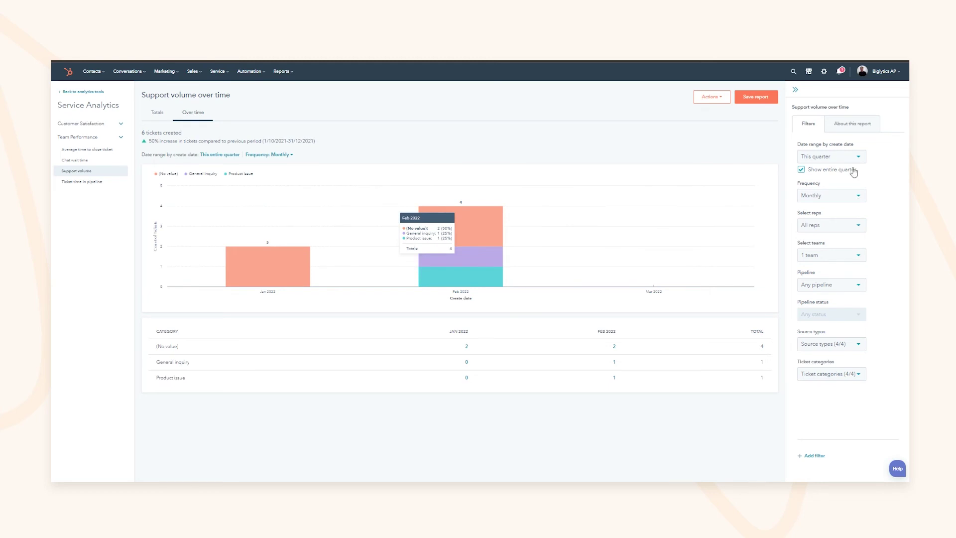
pyautogui.click(834, 257)
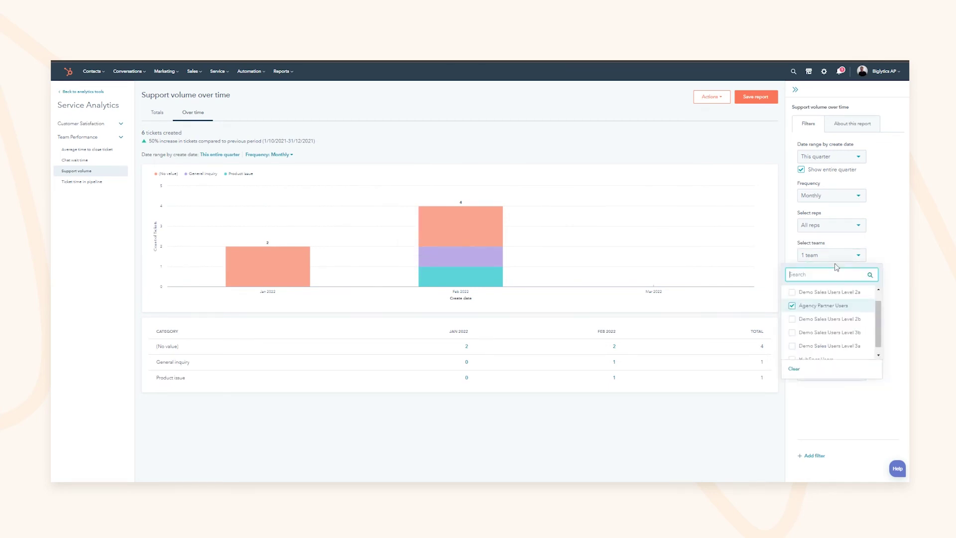
pyautogui.click(844, 235)
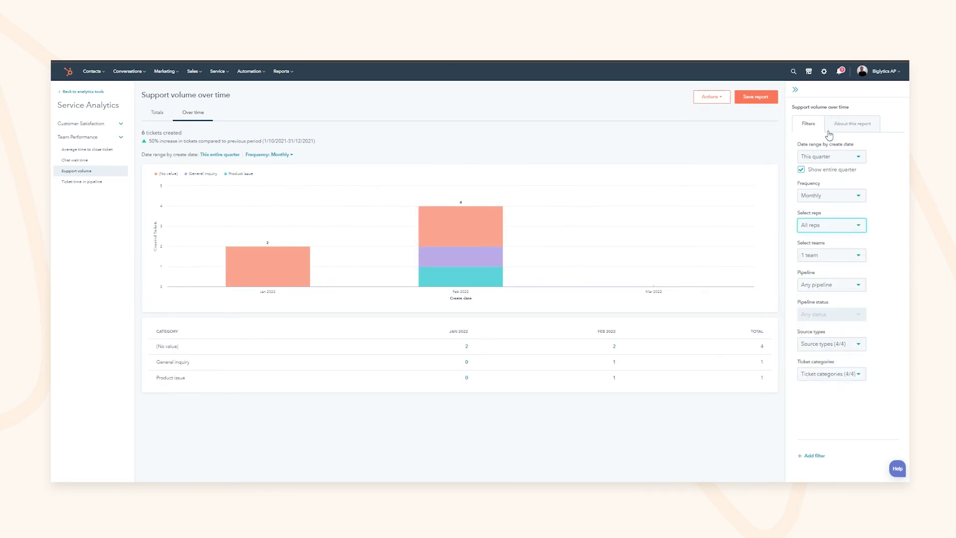
pyautogui.click(712, 97)
pyautogui.click(712, 97)
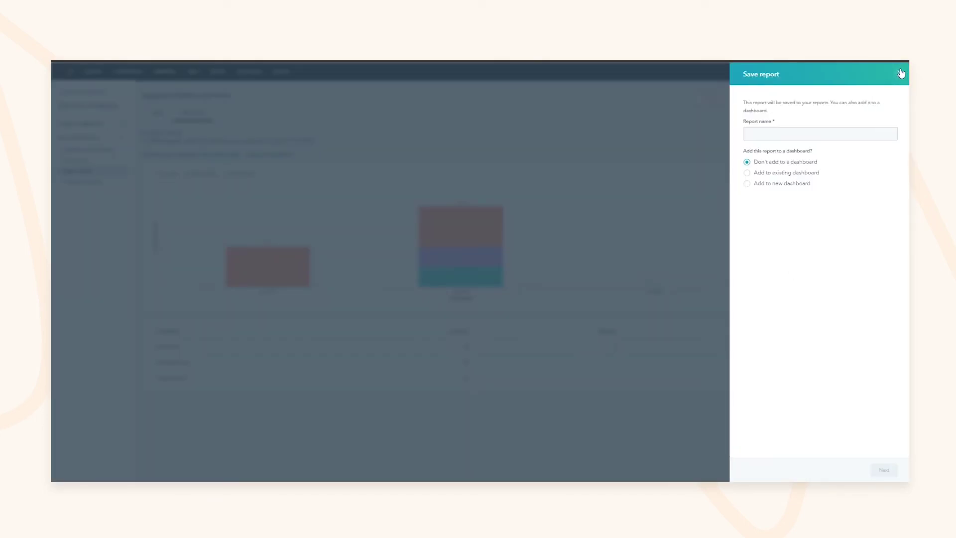
pyautogui.click(901, 73)
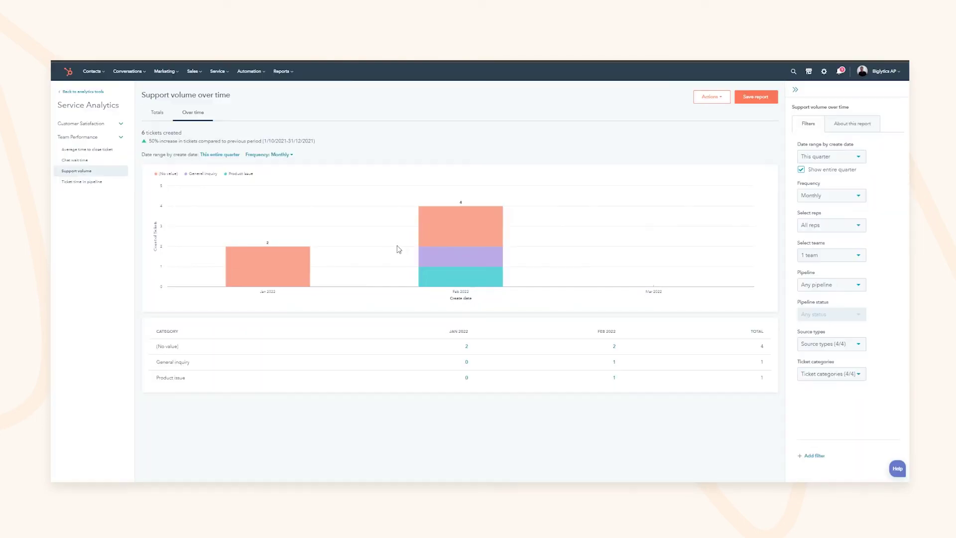
pyautogui.click(75, 160)
# Set the Chat wait time report's date range to All data
pyautogui.click(214, 146)
pyautogui.click(205, 185)
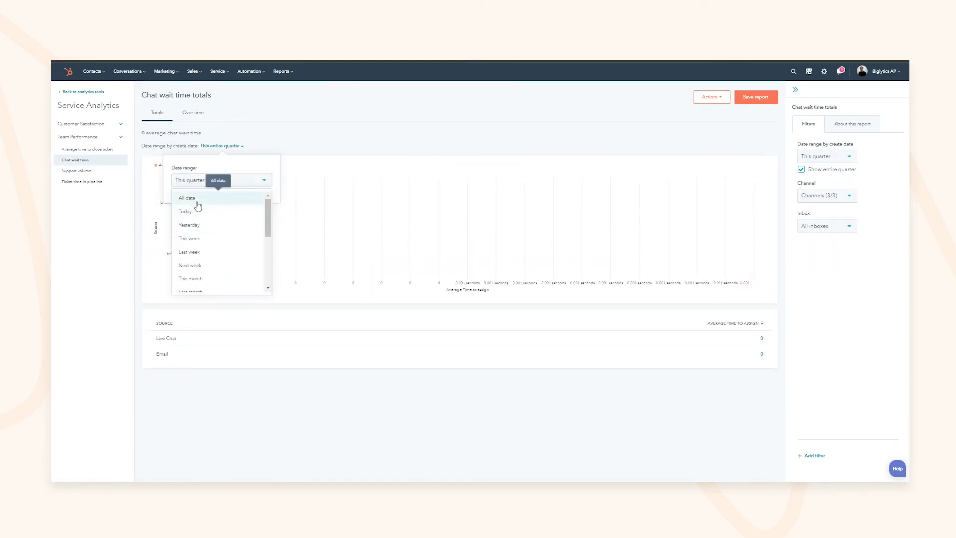
pyautogui.click(196, 201)
pyautogui.moveTo(199, 190)
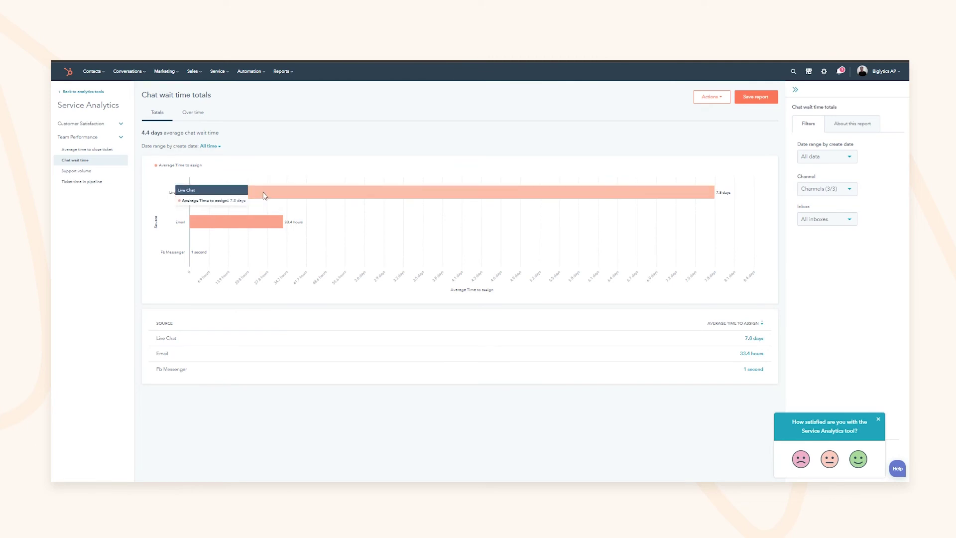
pyautogui.moveTo(252, 230)
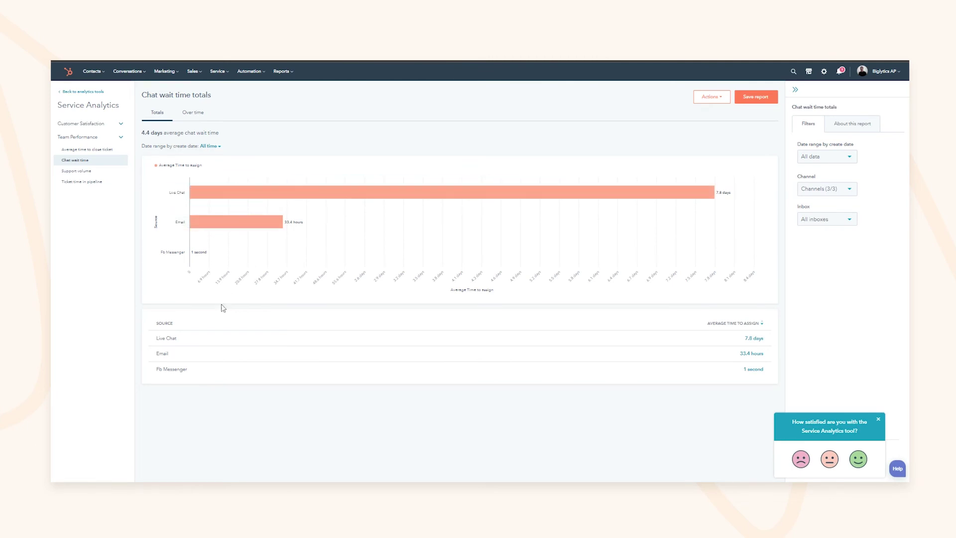
# Open Average time to close ticket, inspect the longest-closing ticket's details, then view it by year
pyautogui.click(92, 149)
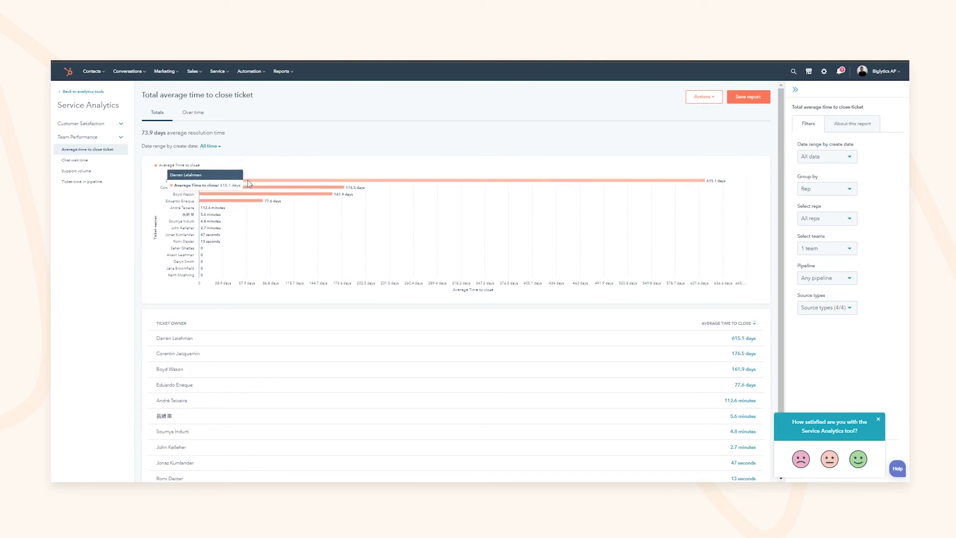
pyautogui.click(468, 181)
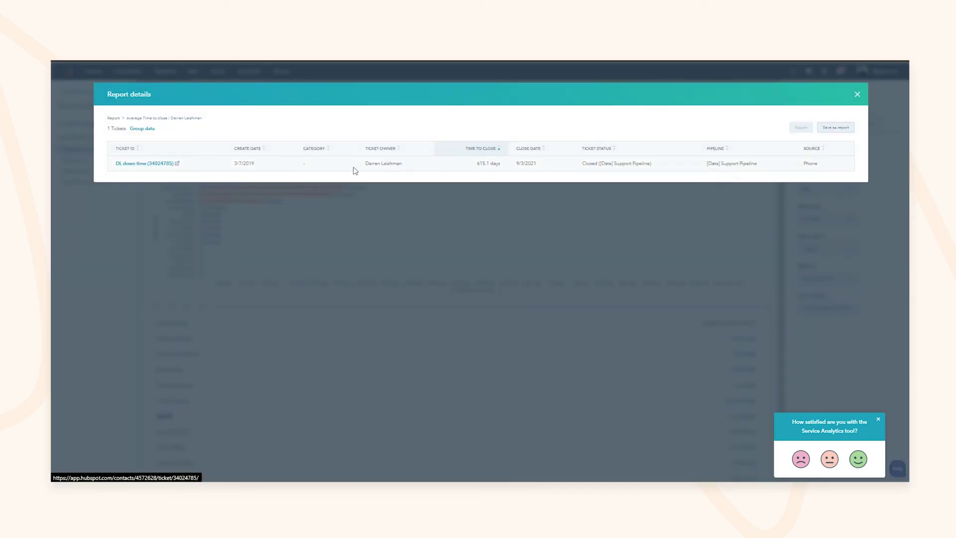
pyautogui.moveTo(590, 163); pyautogui.dragTo(646, 170)
pyautogui.moveTo(516, 164); pyautogui.dragTo(538, 169)
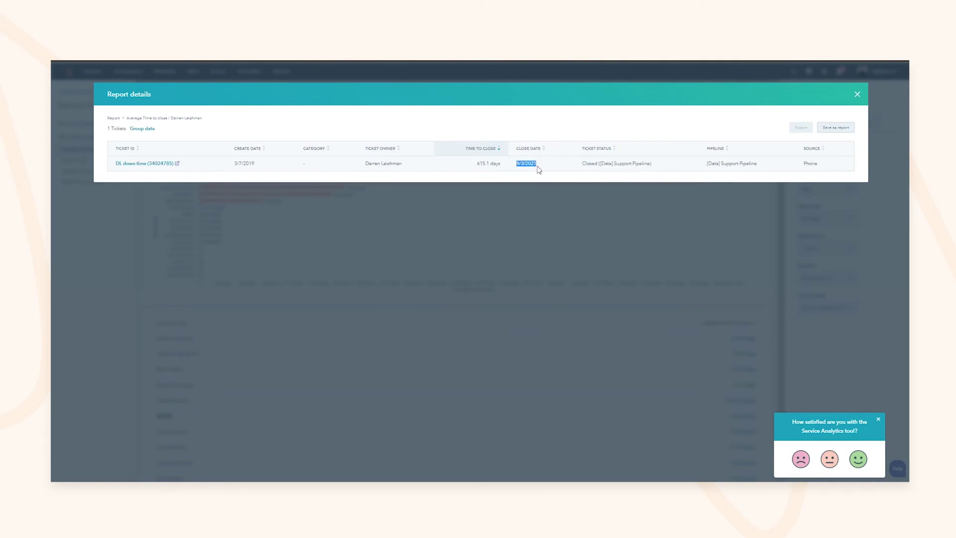
pyautogui.moveTo(234, 163); pyautogui.dragTo(249, 165)
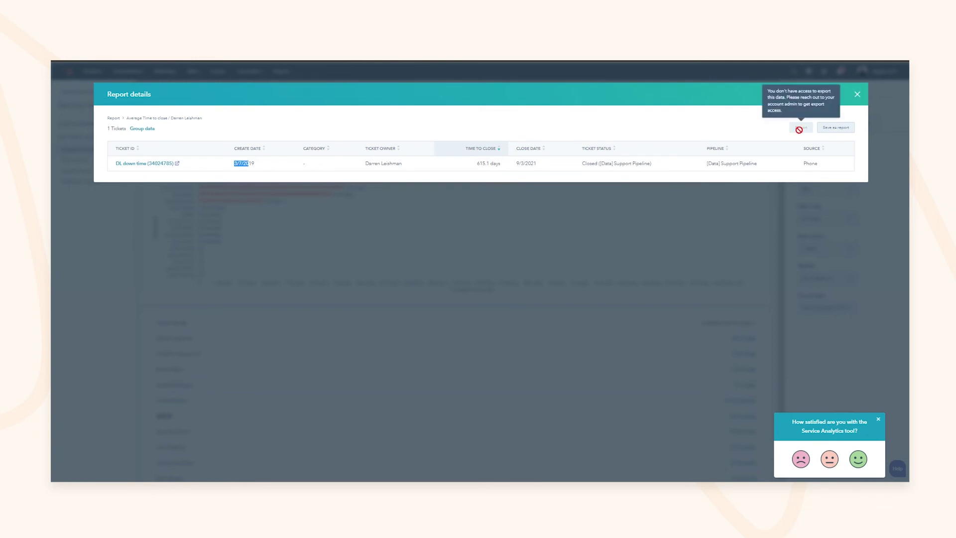
pyautogui.click(842, 121)
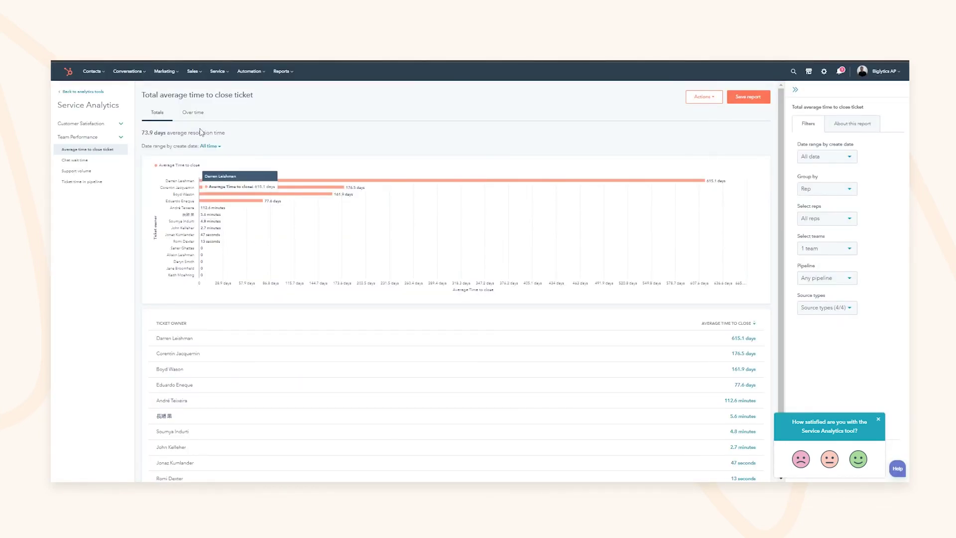
pyautogui.click(194, 113)
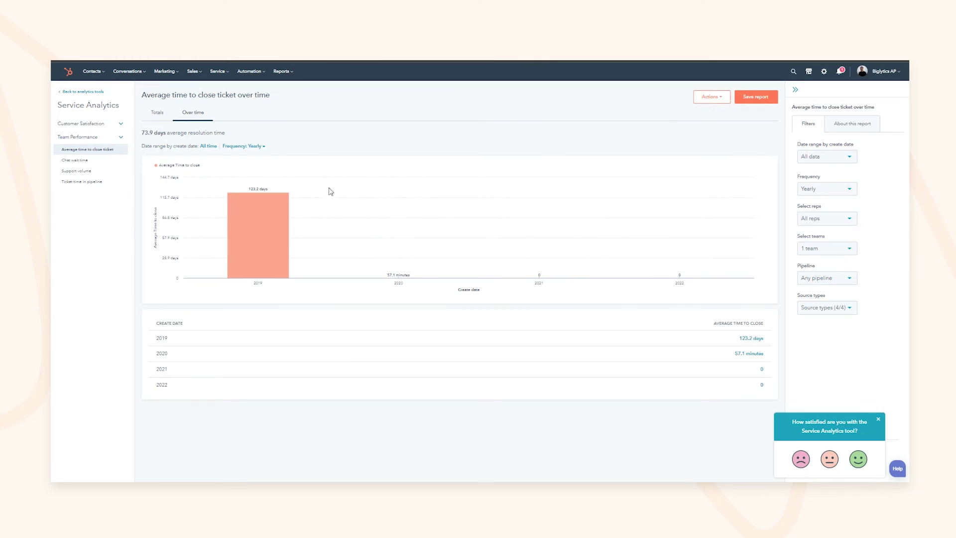
pyautogui.moveTo(218, 75)
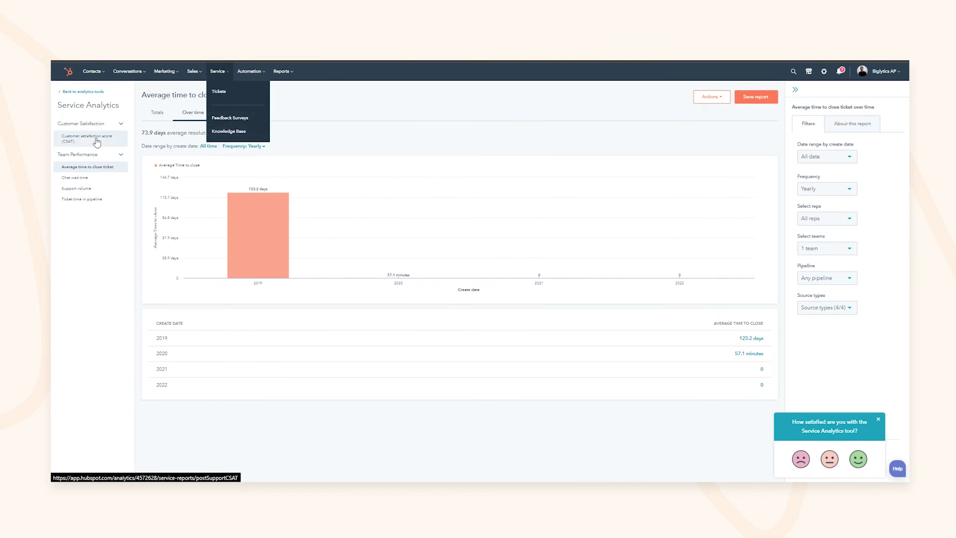
# Look at the CSAT score report over time and as an overall average
pyautogui.click(96, 138)
pyautogui.click(195, 117)
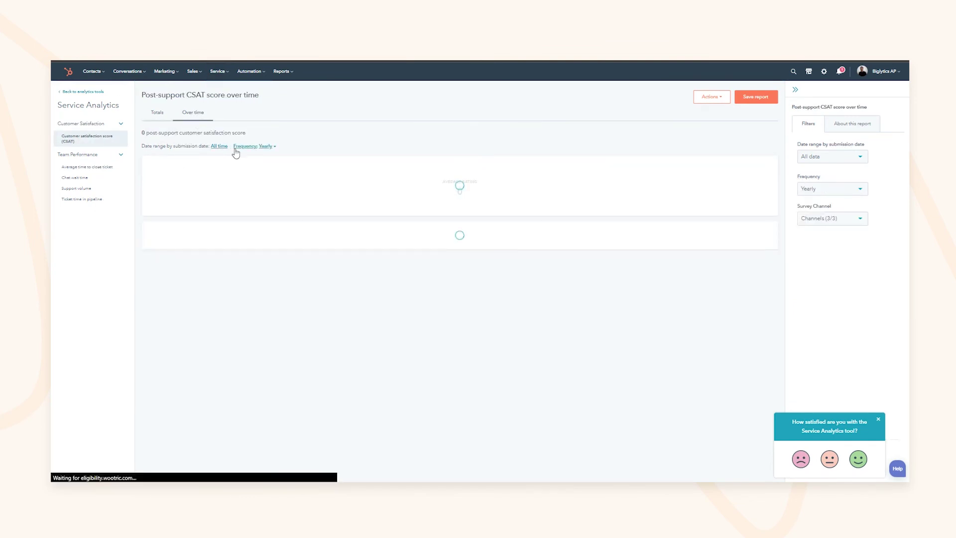
pyautogui.click(157, 113)
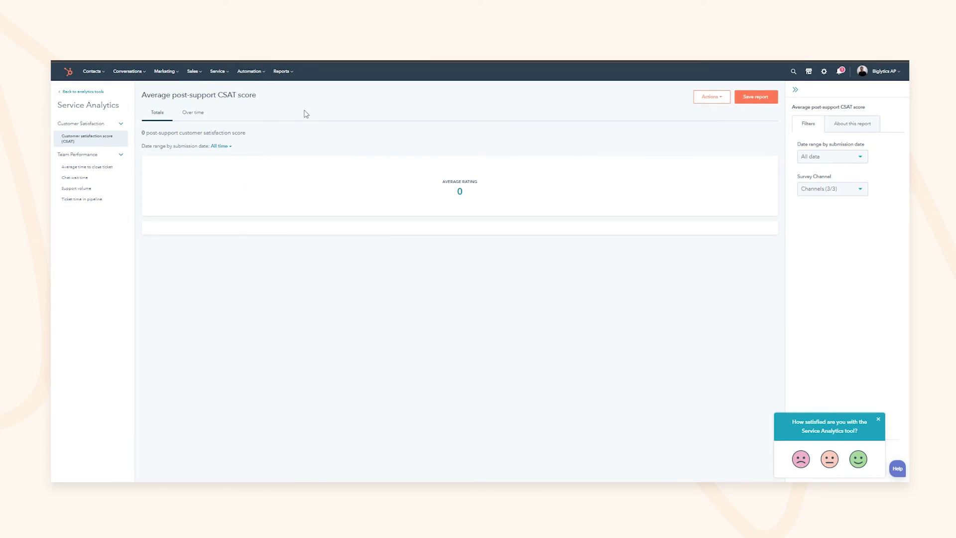
# From Feedback Surveys, create a Custom survey delivered by email
pyautogui.click(223, 71)
pyautogui.click(221, 125)
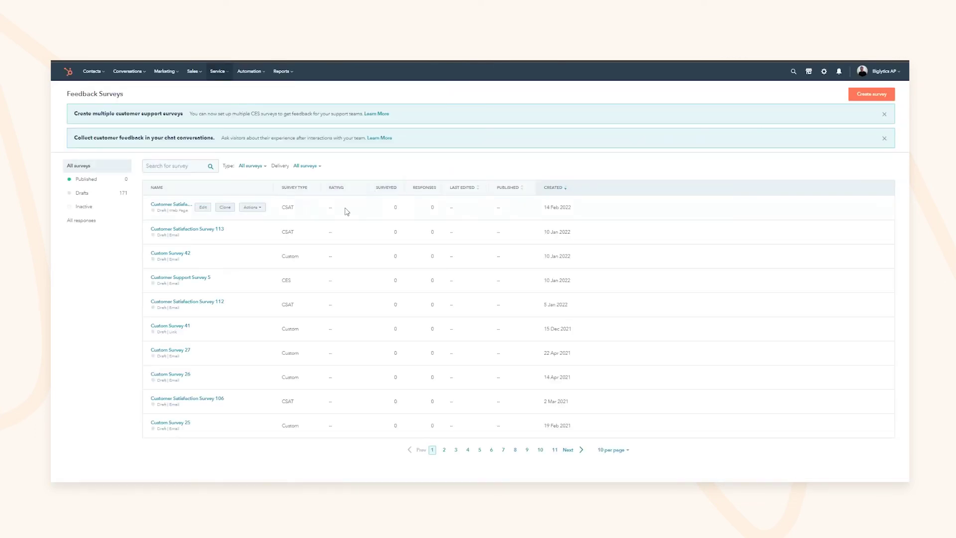
pyautogui.click(881, 97)
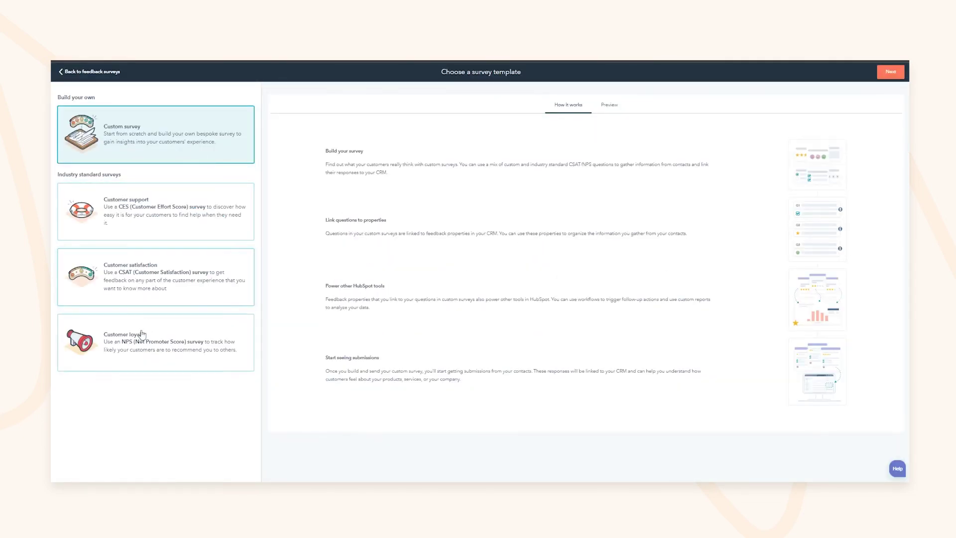
pyautogui.click(150, 229)
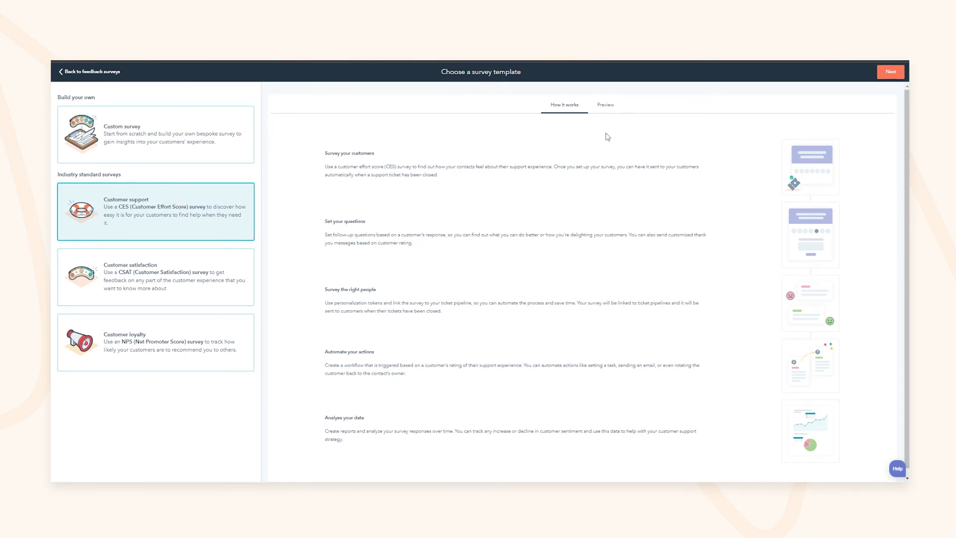
pyautogui.click(83, 153)
pyautogui.click(891, 72)
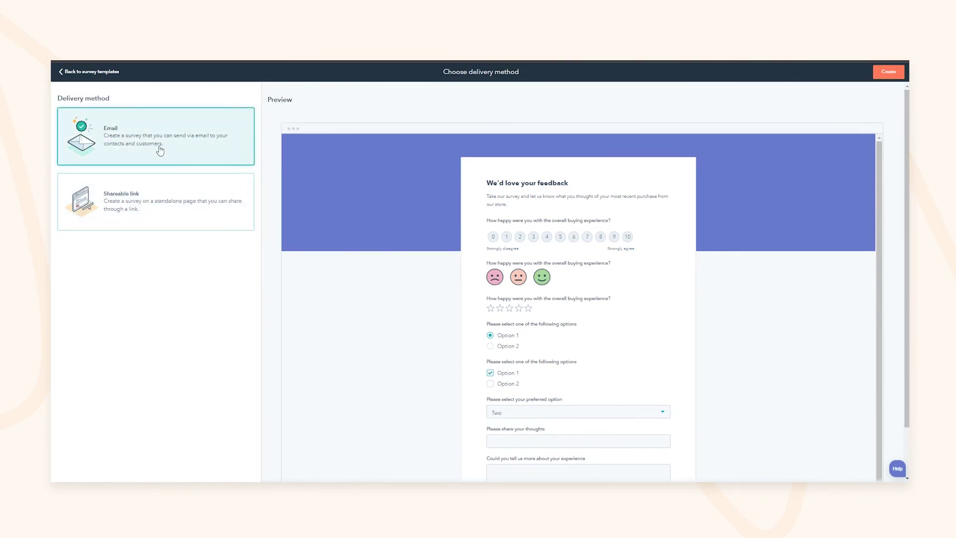
pyautogui.click(889, 72)
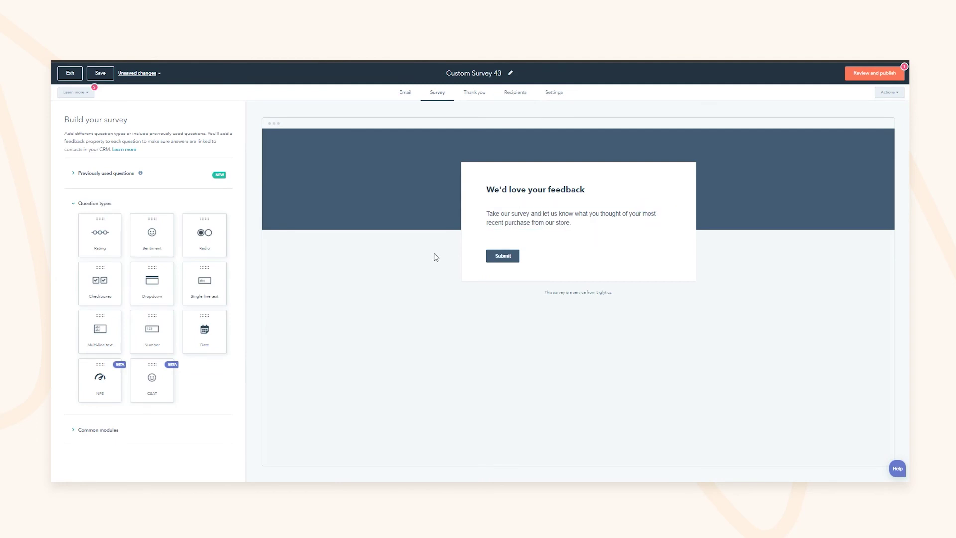
# Add a rating scale question to Custom Survey 43
pyautogui.moveTo(107, 242); pyautogui.dragTo(521, 241)
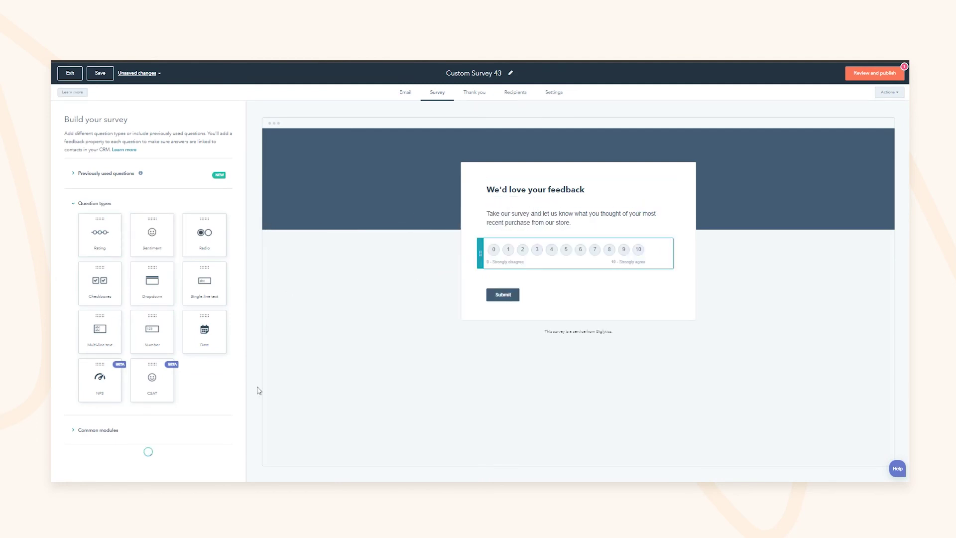
pyautogui.click(324, 185)
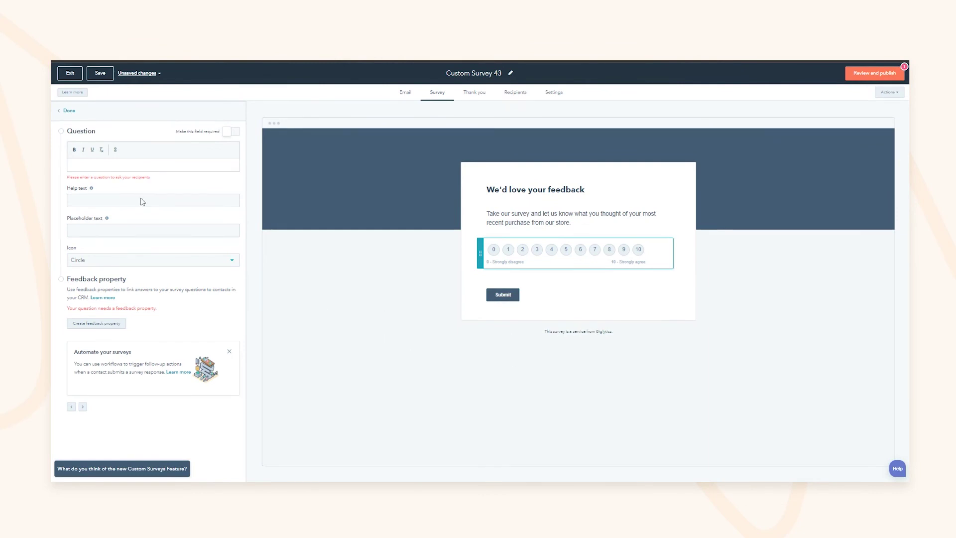
pyautogui.click(69, 110)
pyautogui.moveTo(519, 267)
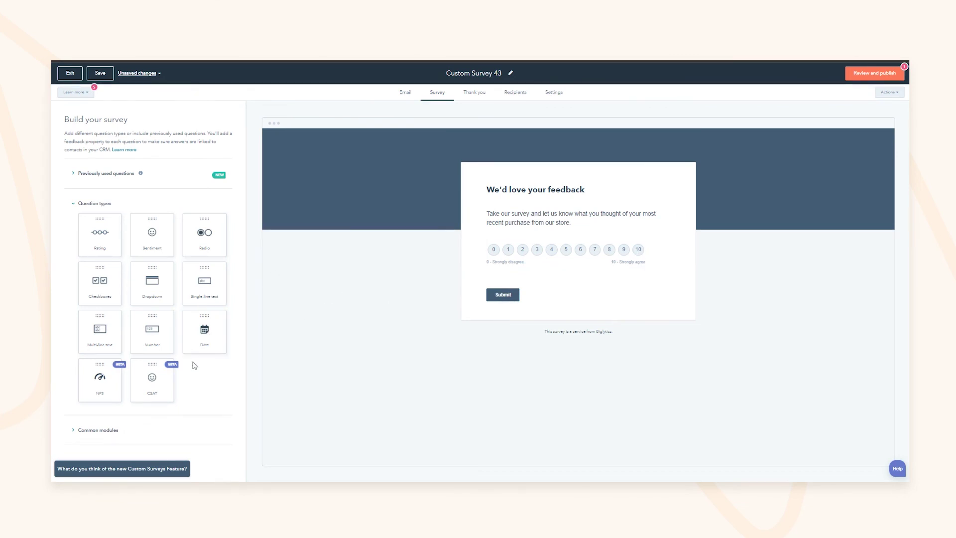
# Add a required NPS question, reviewing its detractor, passive and promoter follow-up questions
pyautogui.moveTo(99, 379); pyautogui.dragTo(504, 257)
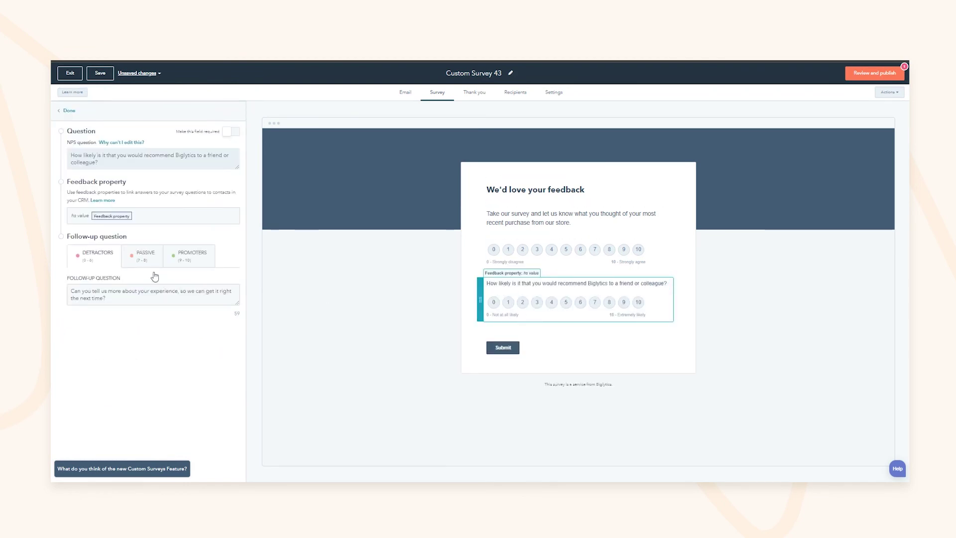
pyautogui.click(145, 255)
pyautogui.click(188, 255)
pyautogui.click(138, 260)
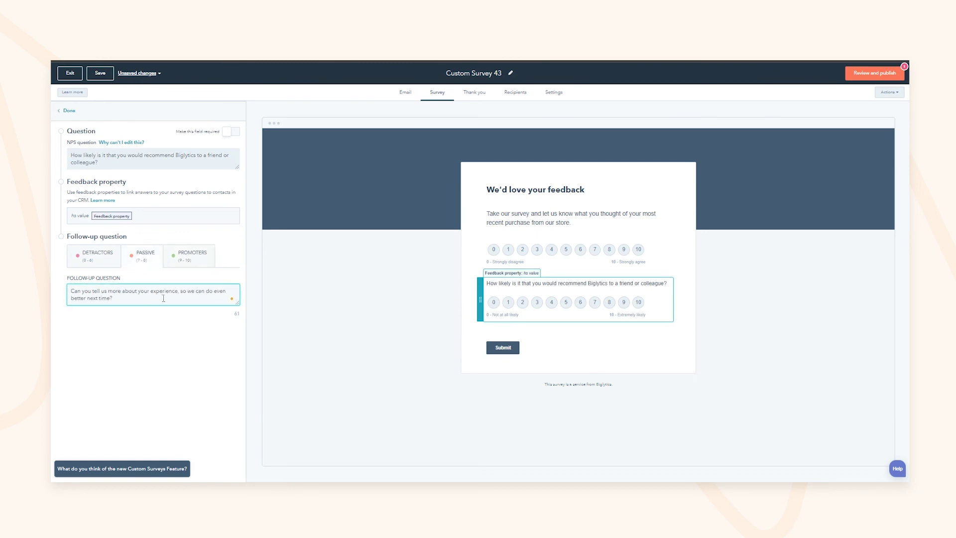
pyautogui.click(189, 259)
pyautogui.click(141, 264)
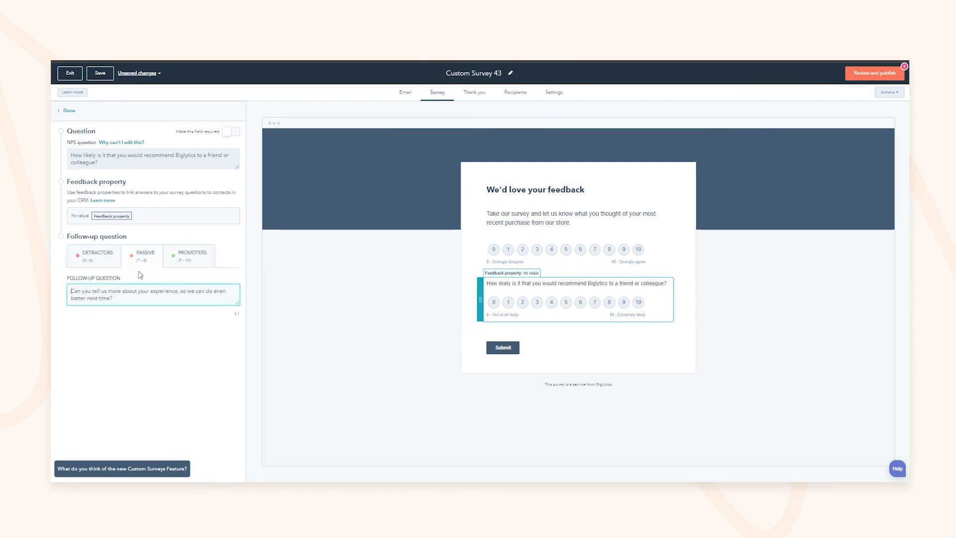
pyautogui.click(97, 257)
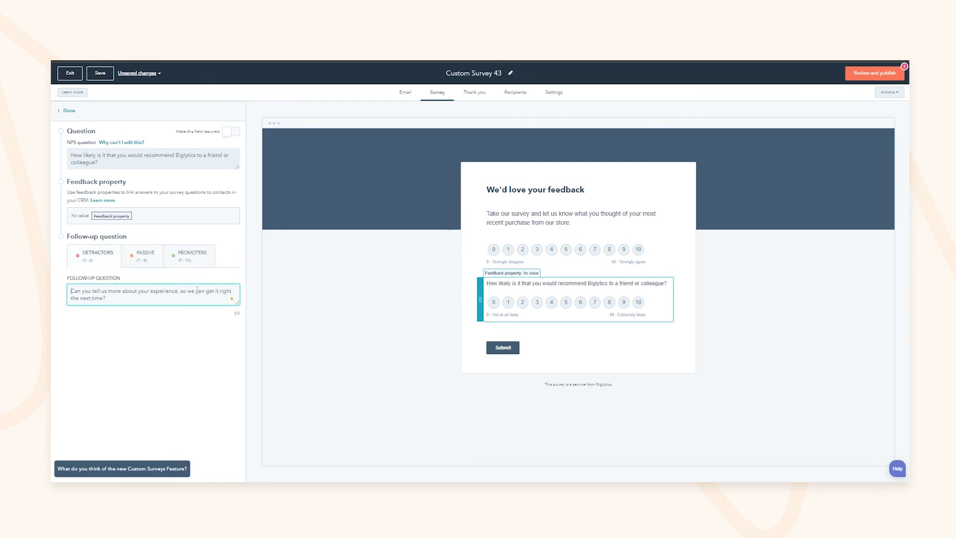
pyautogui.click(231, 131)
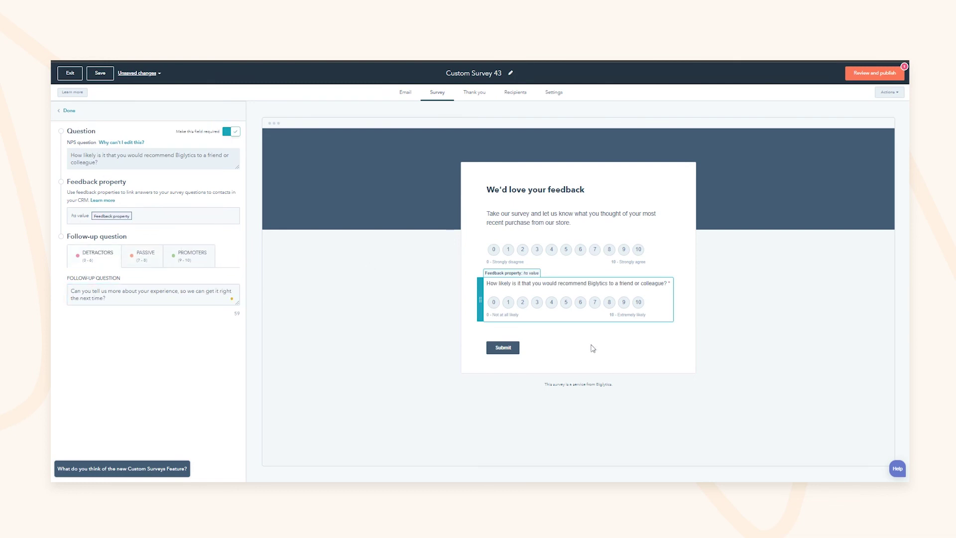
pyautogui.click(67, 111)
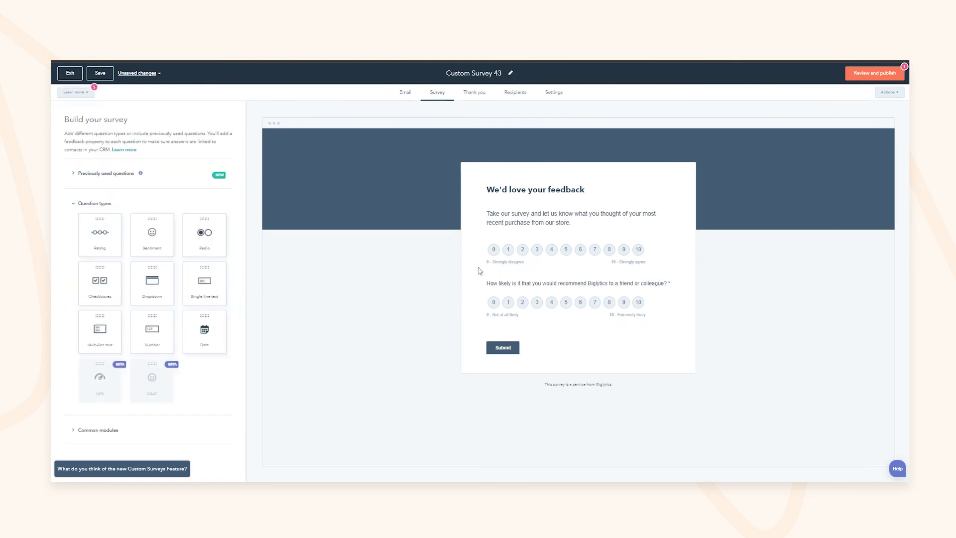
# Add a Header Text heading block to the survey and reposition it
pyautogui.scroll(-2, 127, 349)
pyautogui.moveTo(97, 376); pyautogui.dragTo(515, 256)
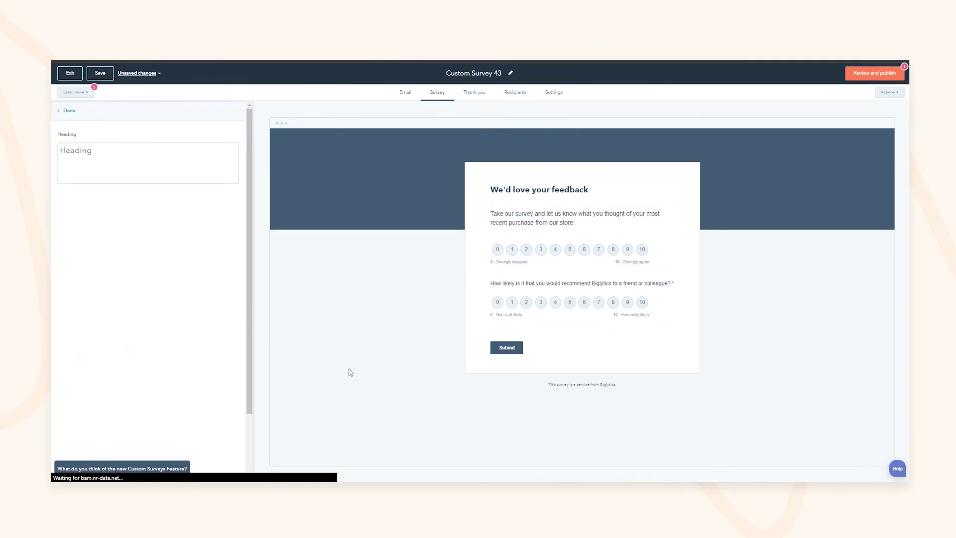
pyautogui.click(69, 111)
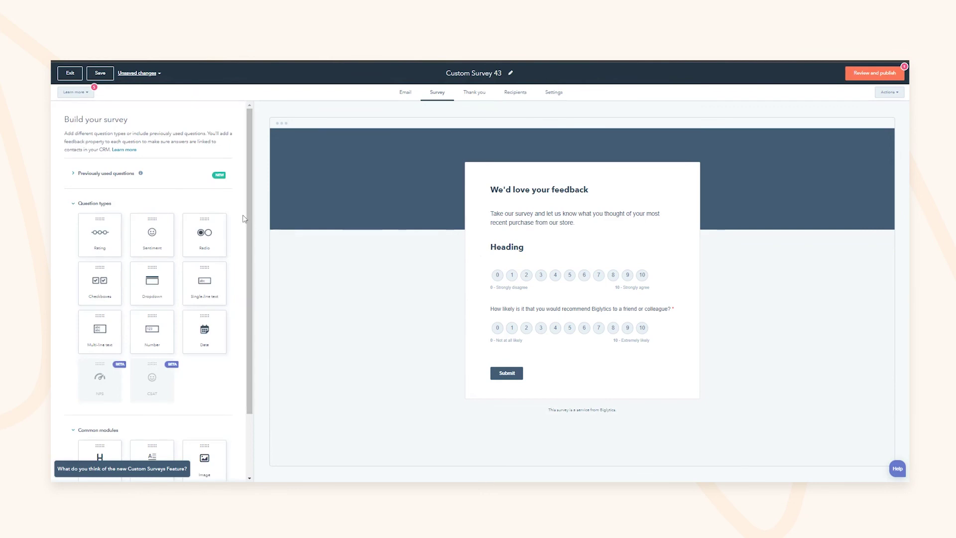
pyautogui.moveTo(248, 227); pyautogui.dragTo(248, 288)
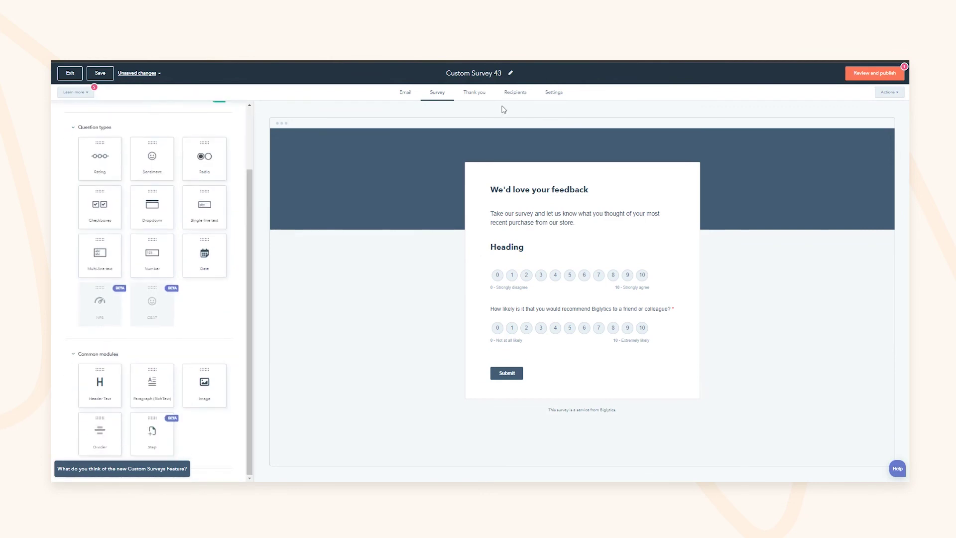
pyautogui.click(476, 91)
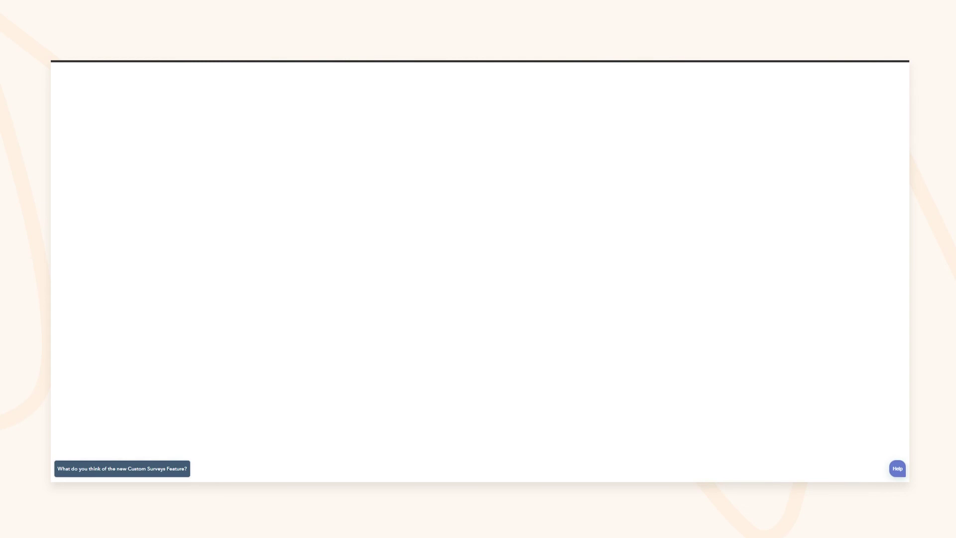
# Review the 'Thanks so much' thank-you header text, then go to the Recipients step
pyautogui.press('Return')
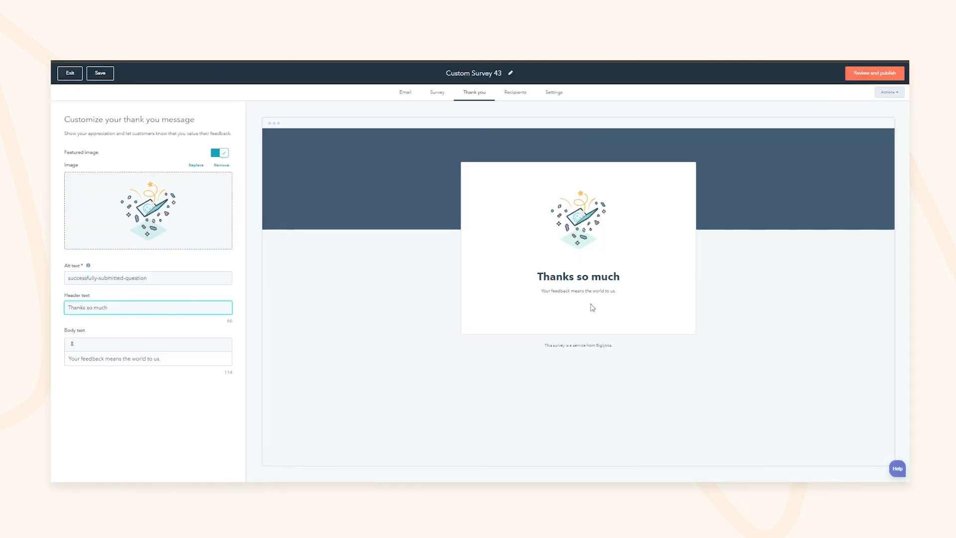
pyautogui.moveTo(591, 277); pyautogui.dragTo(549, 276)
pyautogui.moveTo(87, 307); pyautogui.dragTo(101, 307)
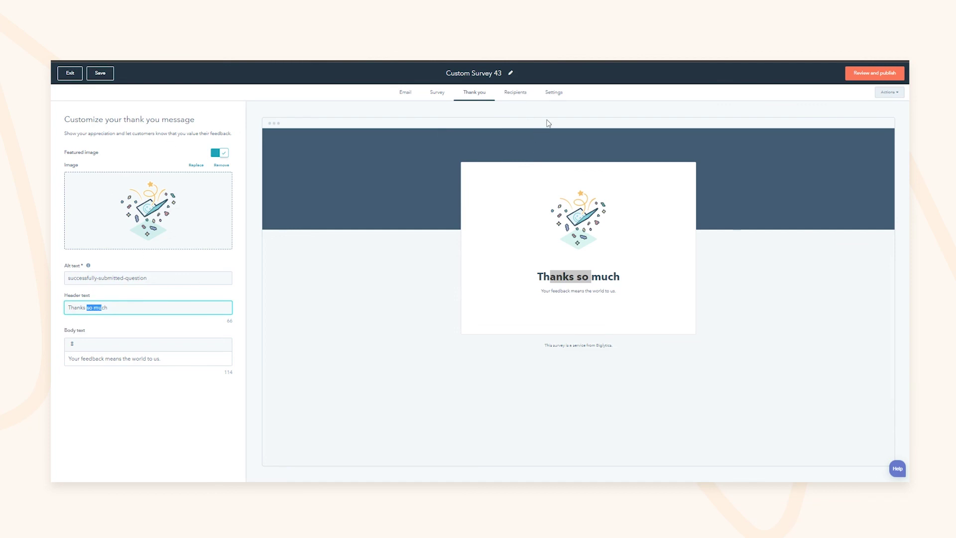
pyautogui.click(515, 93)
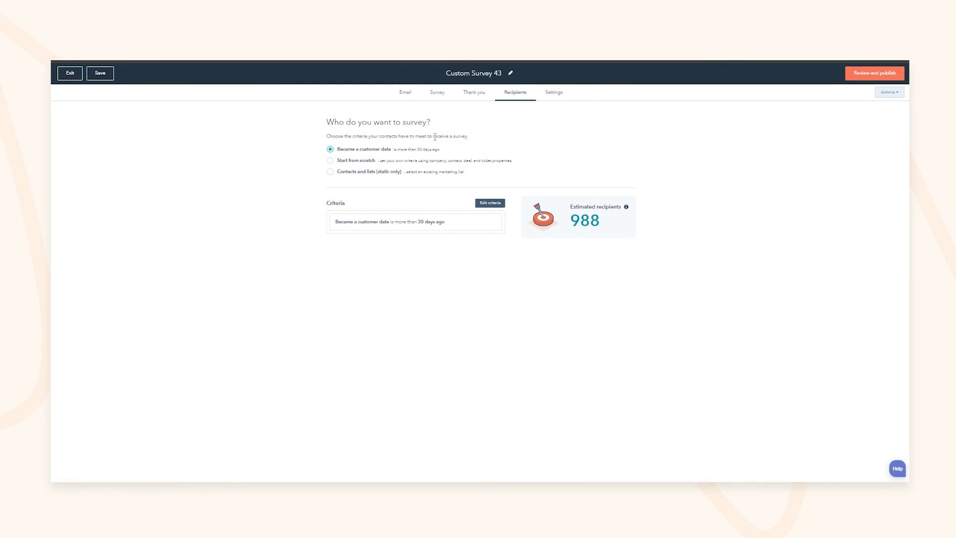
# Build recipient criteria from scratch targeting contacts from existing static lists
pyautogui.click(363, 160)
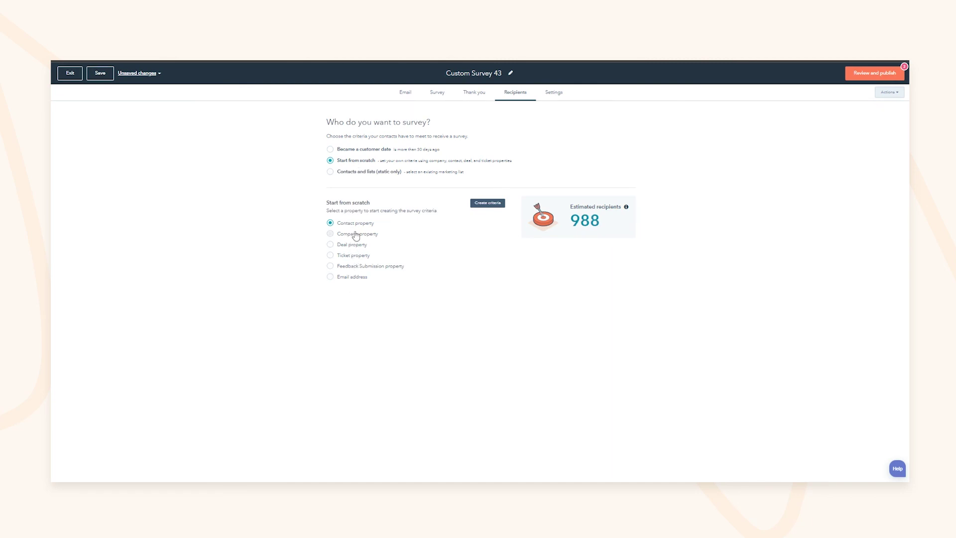
pyautogui.click(373, 177)
pyautogui.moveTo(363, 223); pyautogui.dragTo(426, 233)
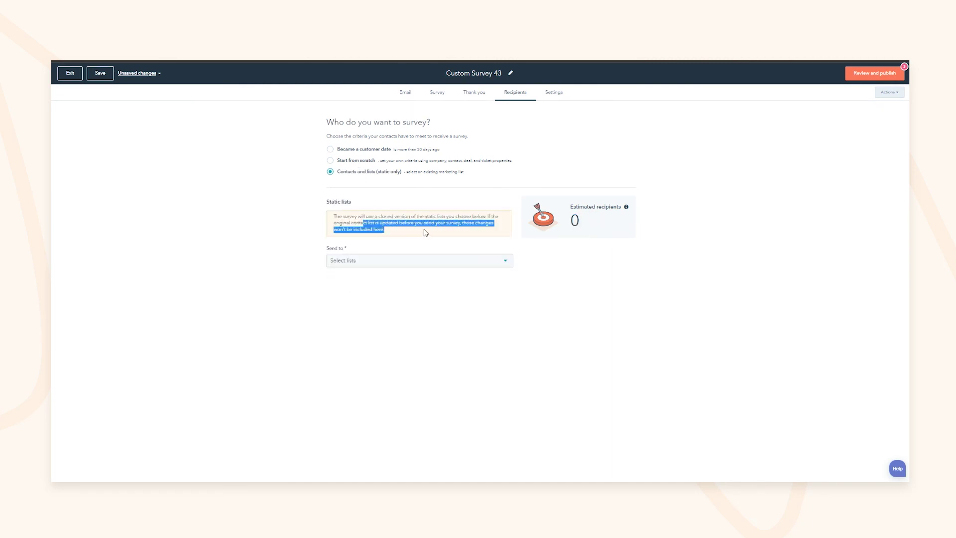
pyautogui.moveTo(333, 223); pyautogui.dragTo(433, 223)
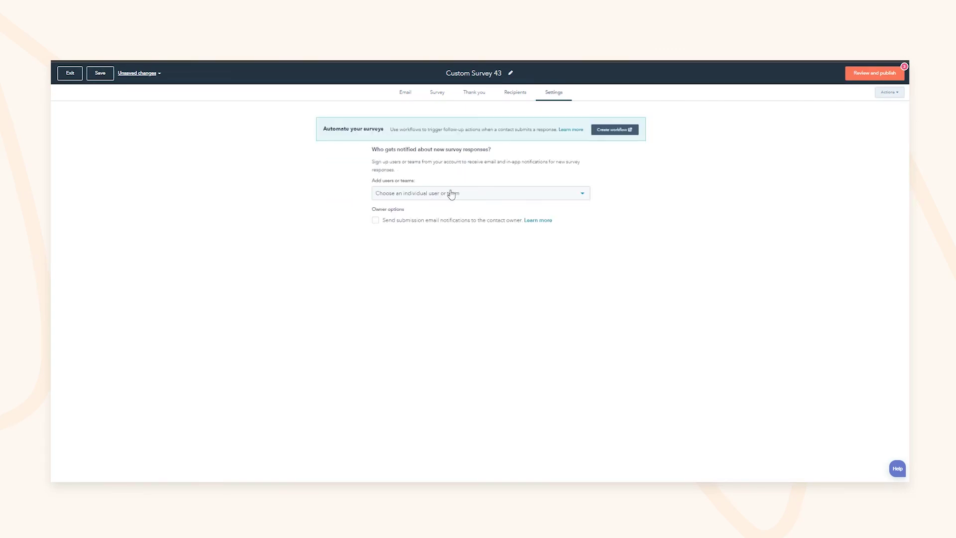
# Send submission email notifications to the contact owner as well
pyautogui.click(451, 194)
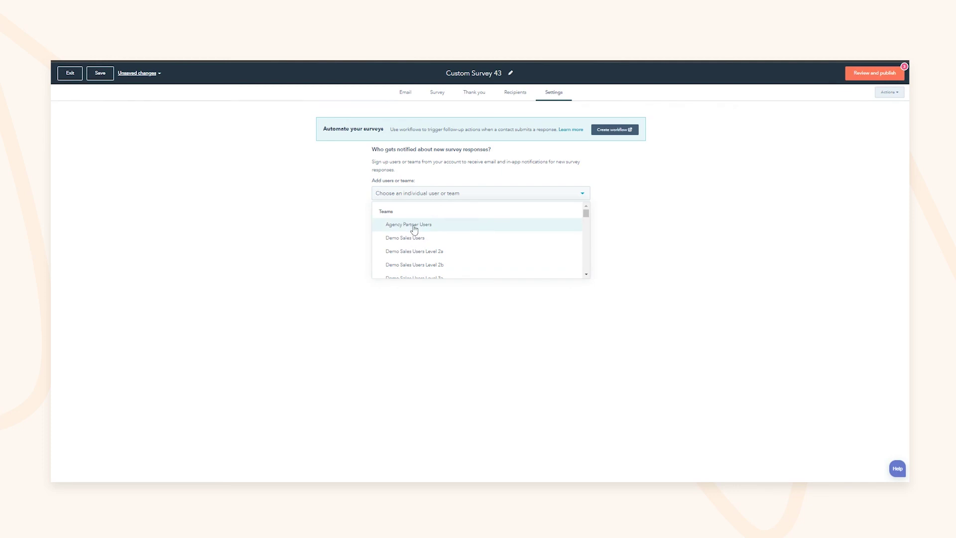
pyautogui.click(320, 179)
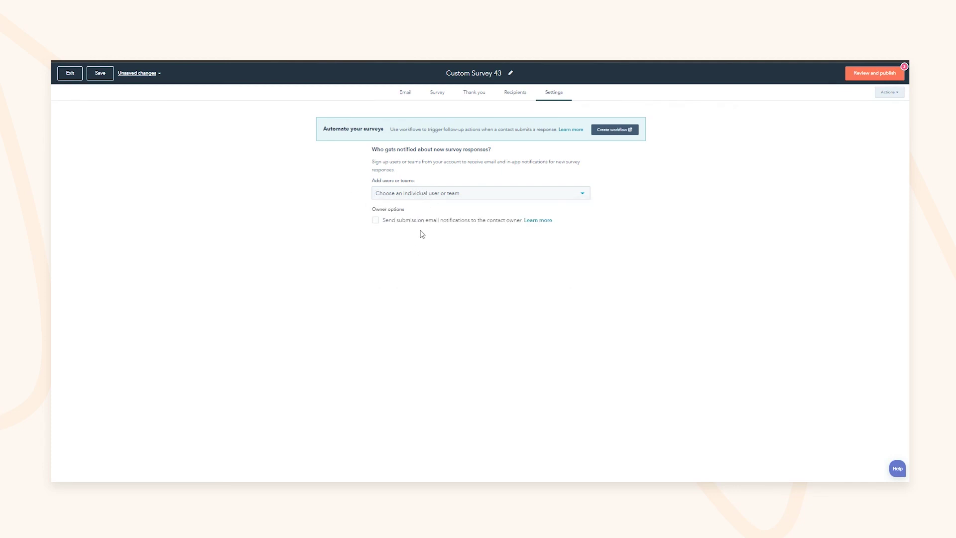
pyautogui.click(378, 222)
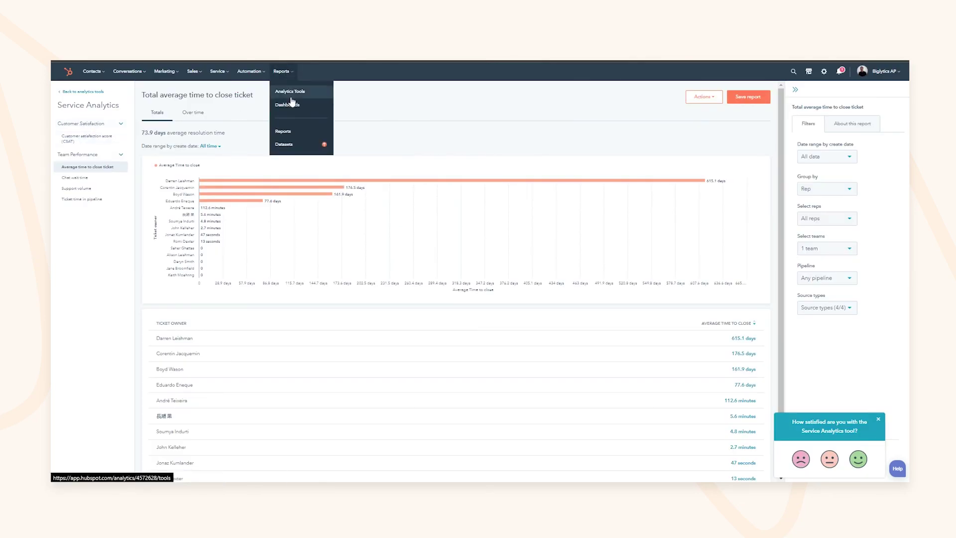
# On the Teste dashboard, choose to add a report from the report library
pyautogui.click(288, 100)
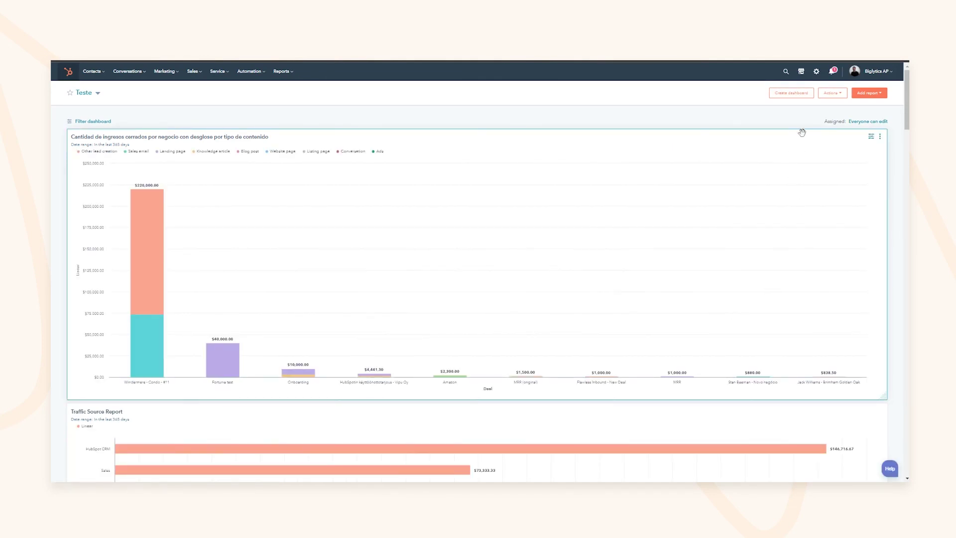
pyautogui.click(855, 96)
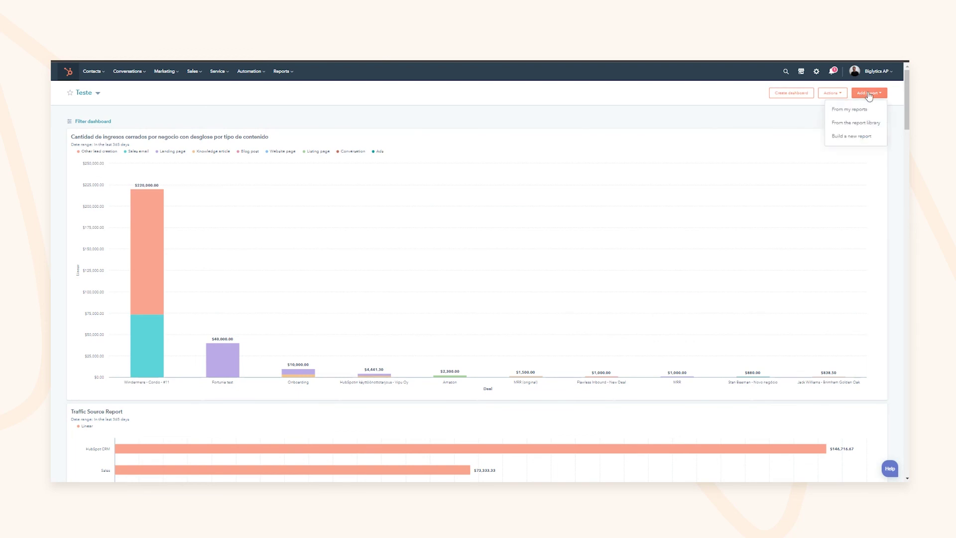
pyautogui.click(881, 94)
pyautogui.click(883, 95)
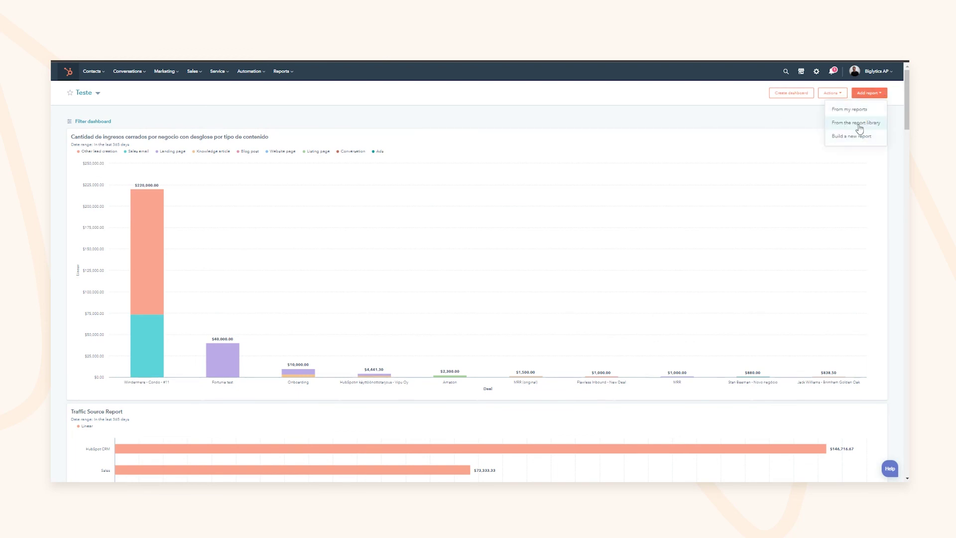
pyautogui.click(859, 124)
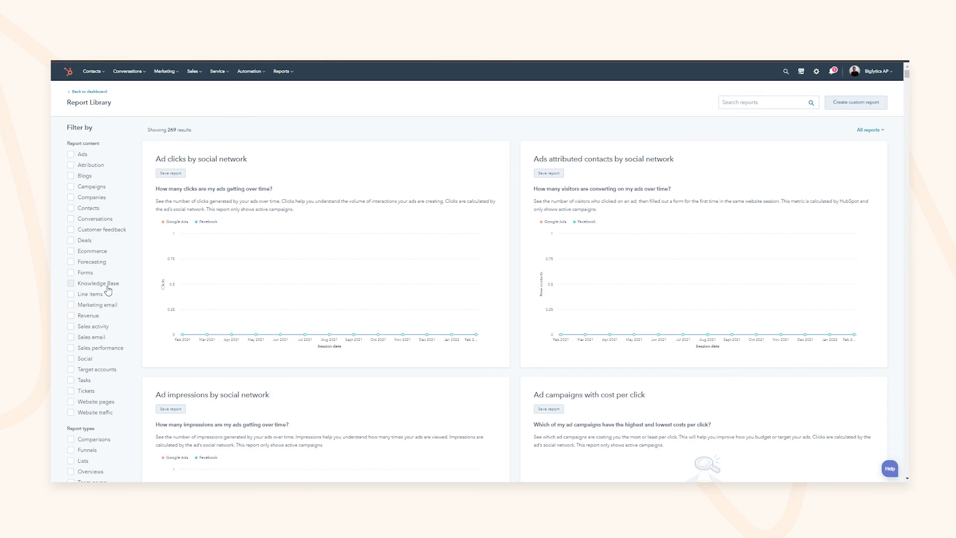
# Browse Report Library filtered to Knowledge Base, then to Customer feedback reports
pyautogui.click(71, 283)
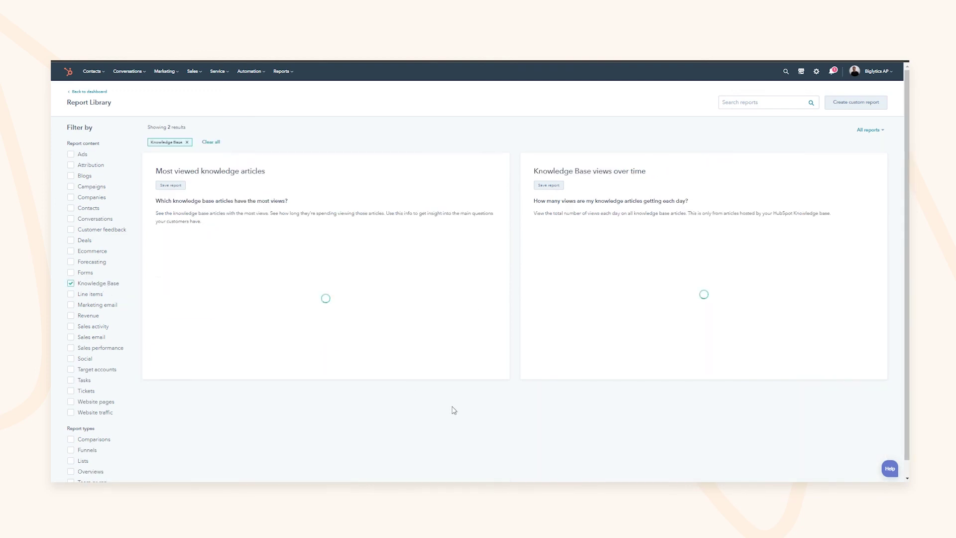
pyautogui.moveTo(202, 176); pyautogui.dragTo(265, 175)
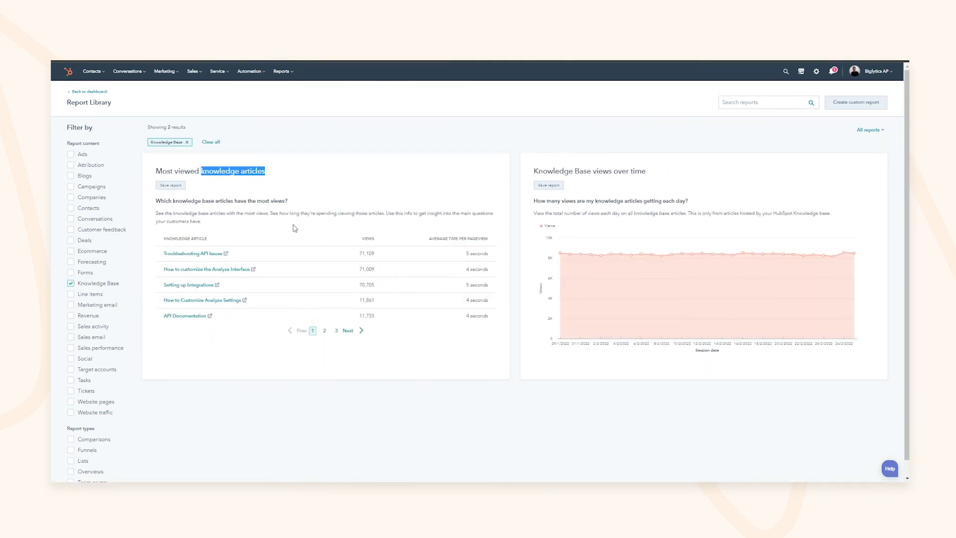
pyautogui.click(96, 288)
pyautogui.click(105, 229)
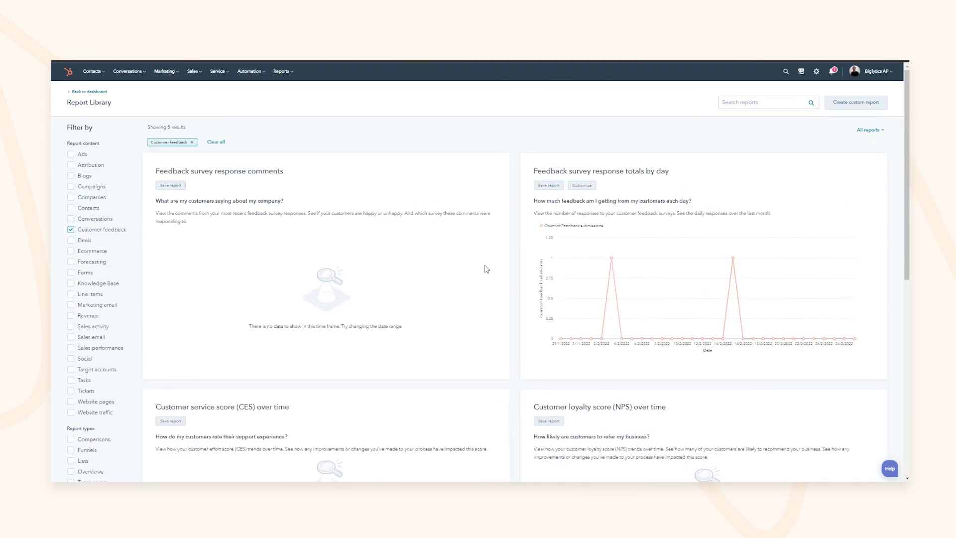
pyautogui.scroll(-5, 732, 291)
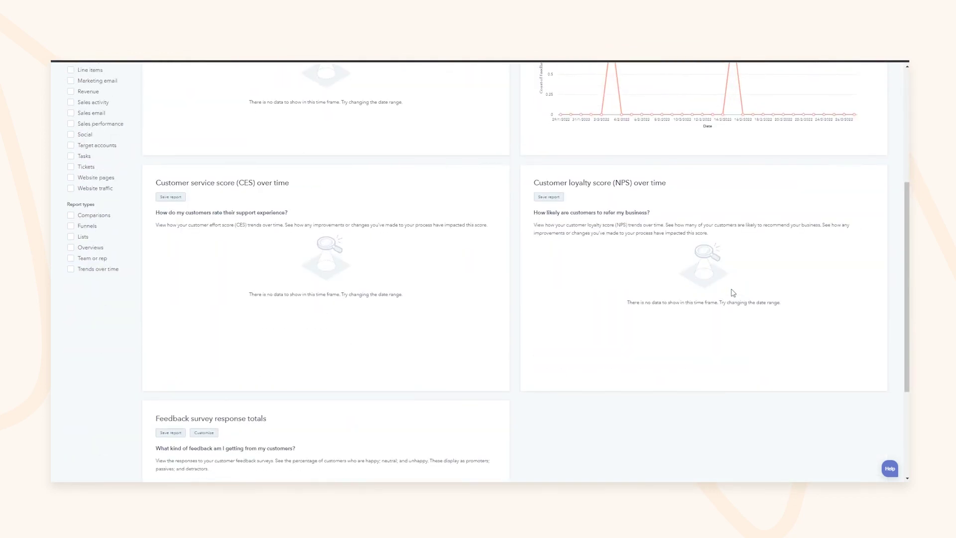
pyautogui.scroll(5, 733, 293)
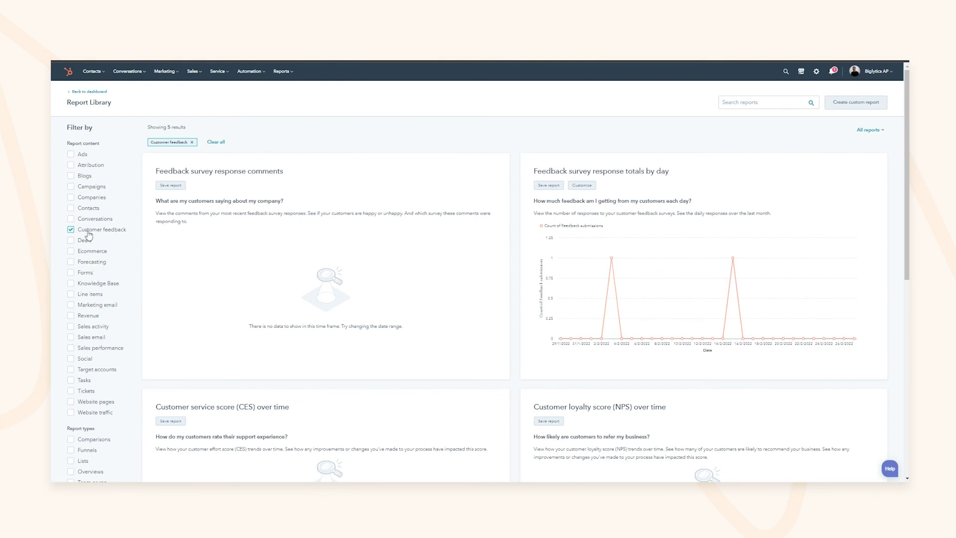
pyautogui.click(88, 234)
# Browse the Team or rep reports, then clear that filter
pyautogui.scroll(-4, 90, 249)
pyautogui.click(95, 303)
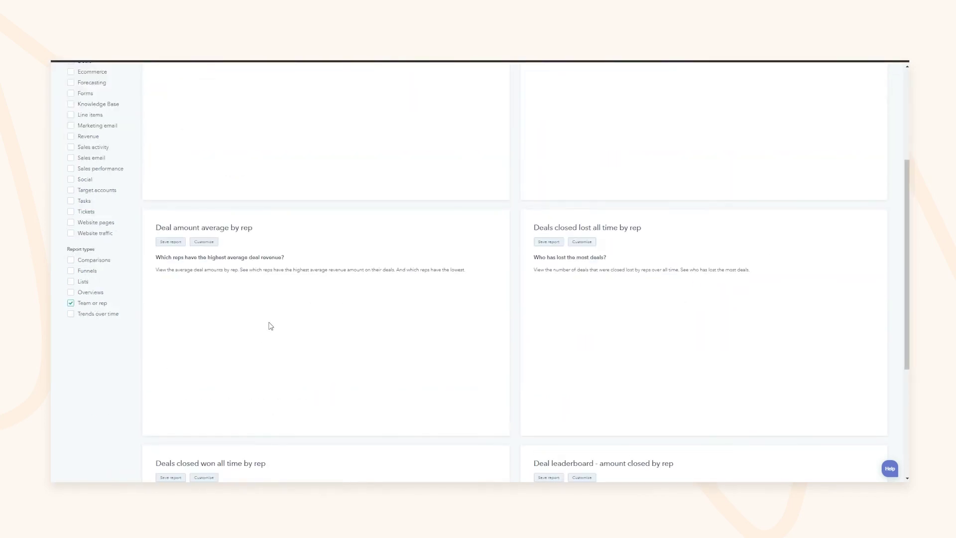
pyautogui.scroll(4, 270, 326)
pyautogui.scroll(-5, 199, 319)
pyautogui.scroll(-3, 175, 320)
pyautogui.scroll(5, 169, 319)
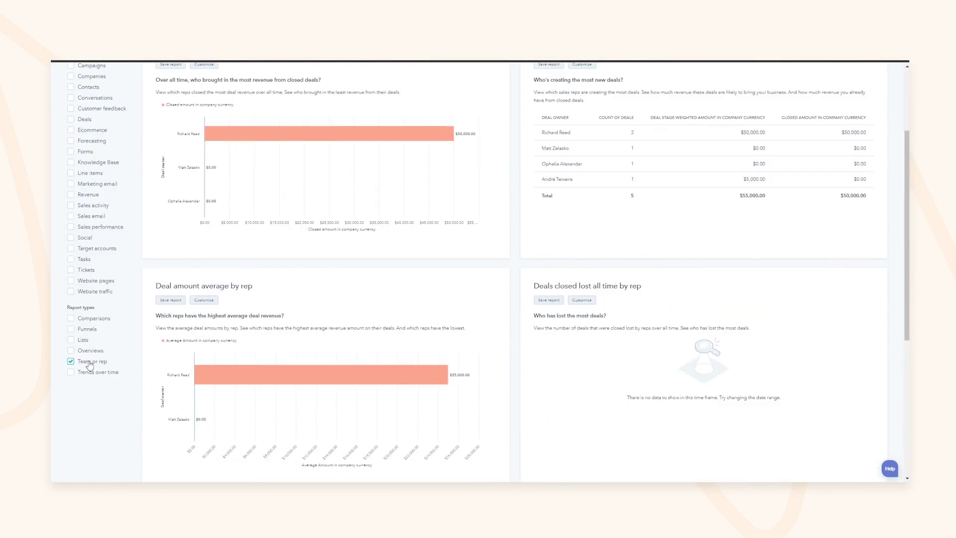
pyautogui.click(90, 363)
# Filter the library to Tickets and look over reports like Ticket totals over time
pyautogui.click(86, 269)
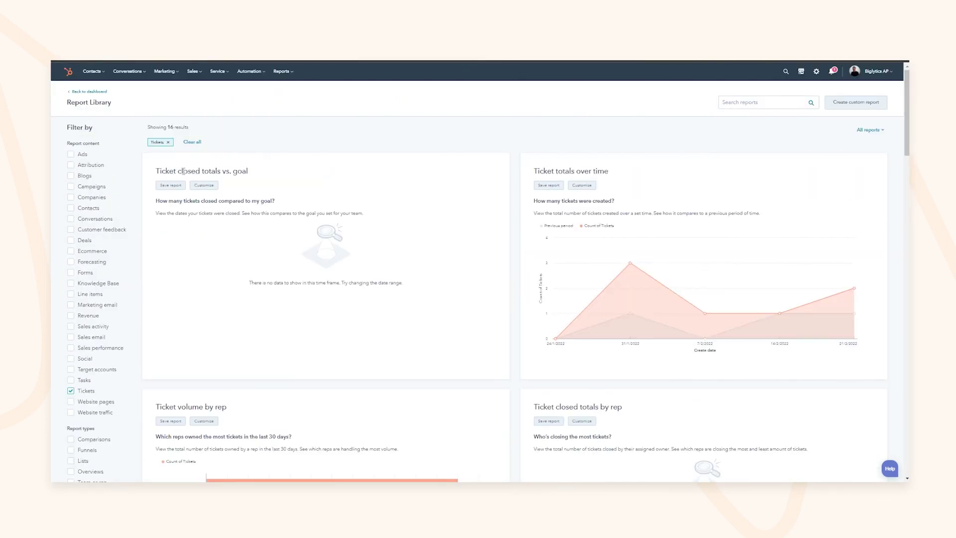
pyautogui.moveTo(539, 171); pyautogui.dragTo(609, 171)
pyautogui.moveTo(630, 264)
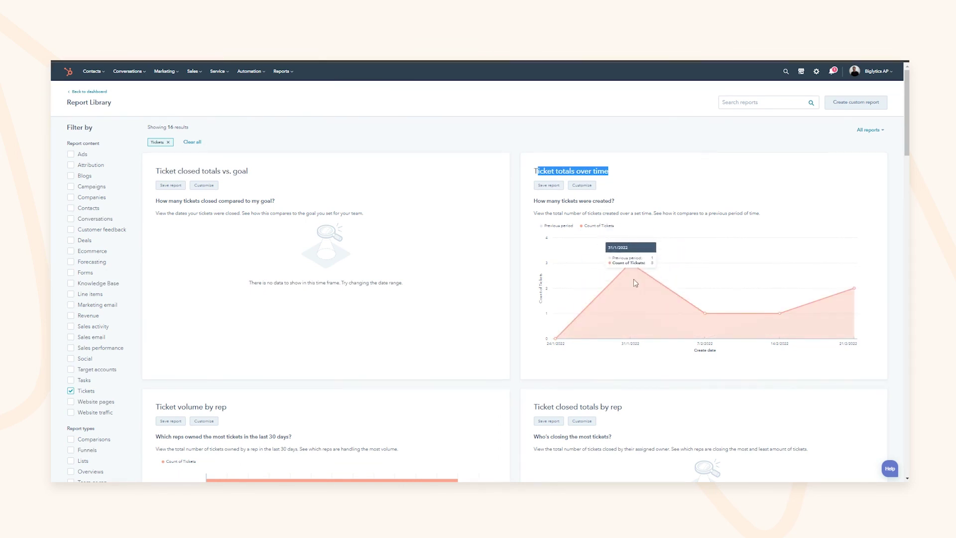
pyautogui.moveTo(707, 313)
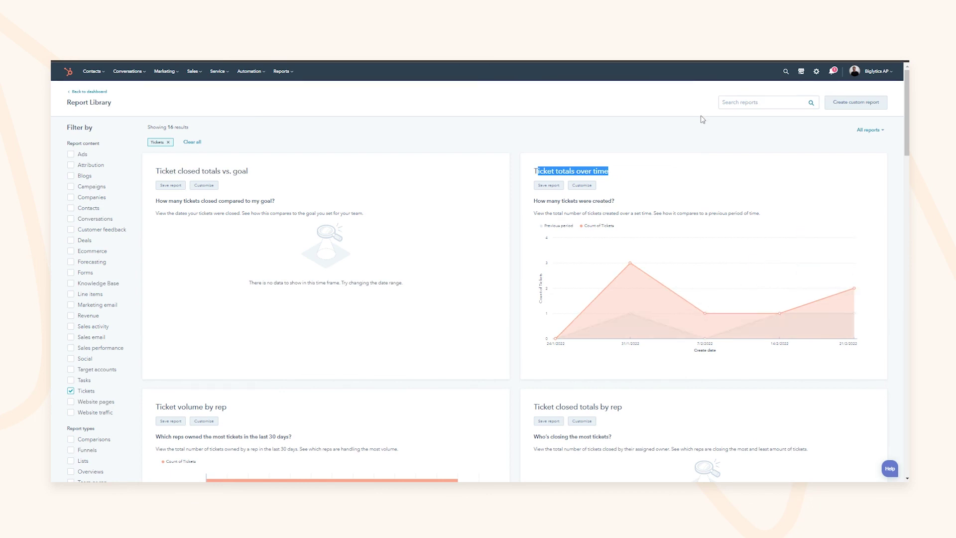
# Start a Custom Report Builder report with Tickets as the primary data source
pyautogui.click(857, 103)
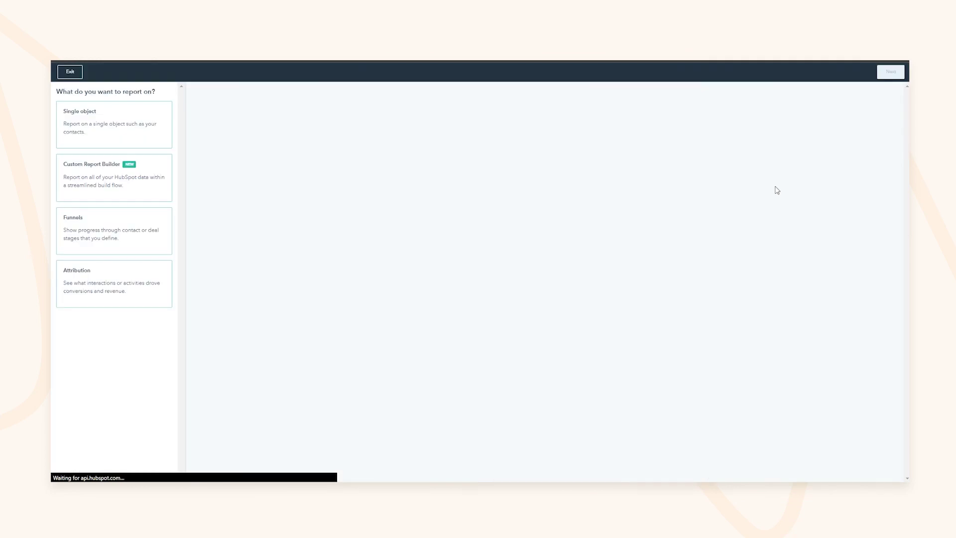
pyautogui.click(154, 198)
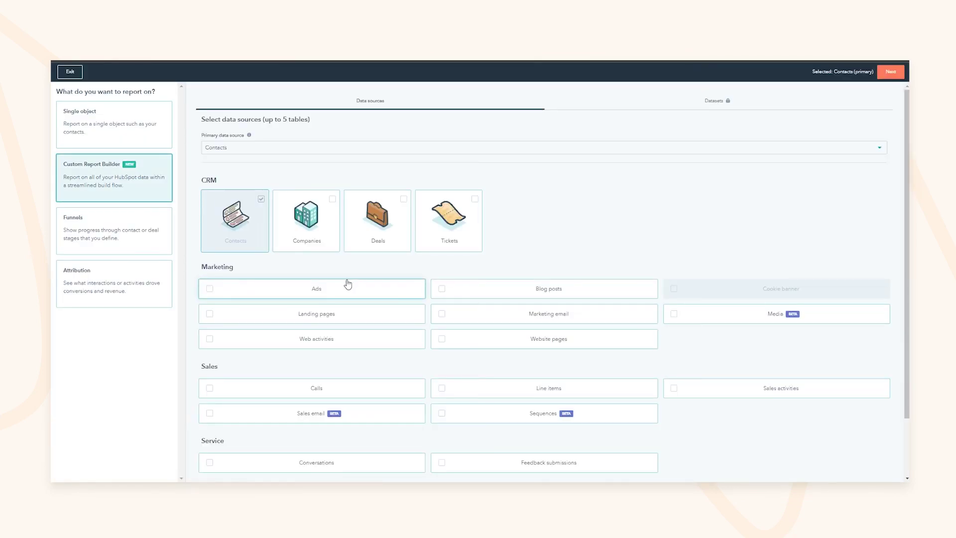
pyautogui.click(449, 219)
pyautogui.click(261, 150)
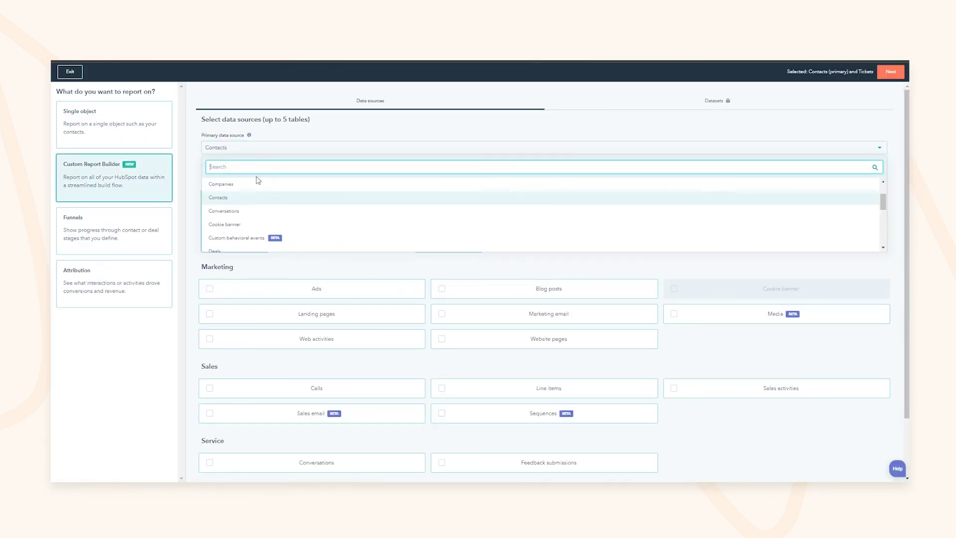
pyautogui.scroll(-5, 256, 209)
pyautogui.scroll(-3, 255, 217)
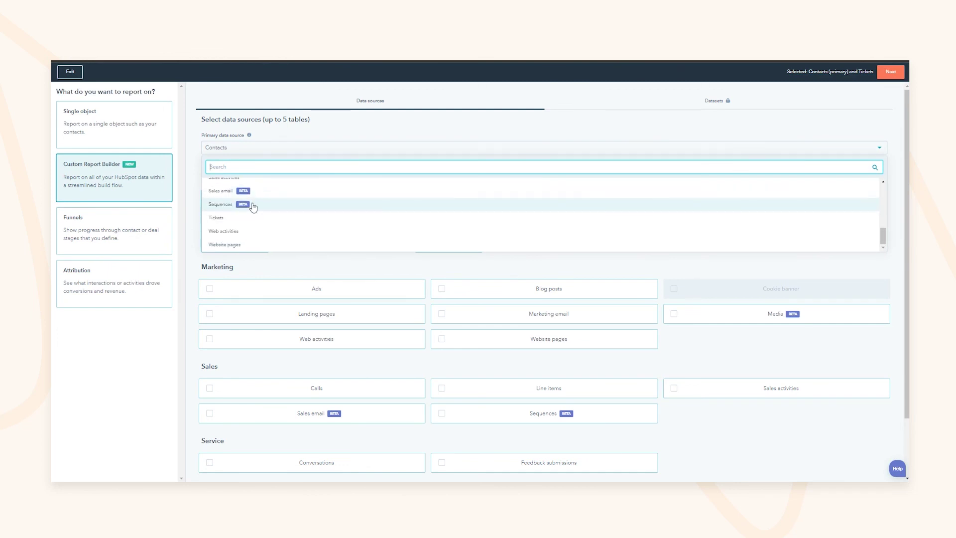
pyautogui.write('ticket')
pyautogui.click(219, 185)
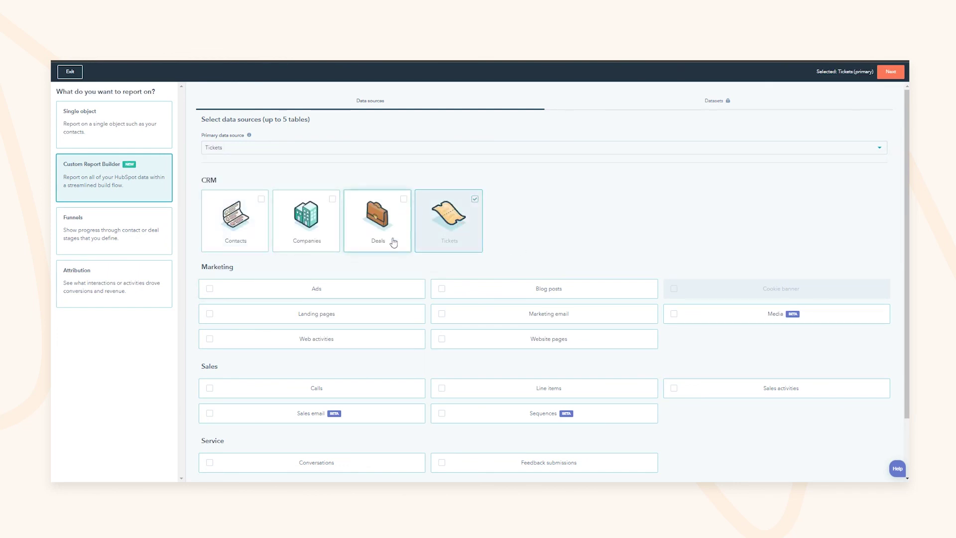
# Add Feedback submissions as a data source, then exit the builder without saving
pyautogui.scroll(-2, 581, 308)
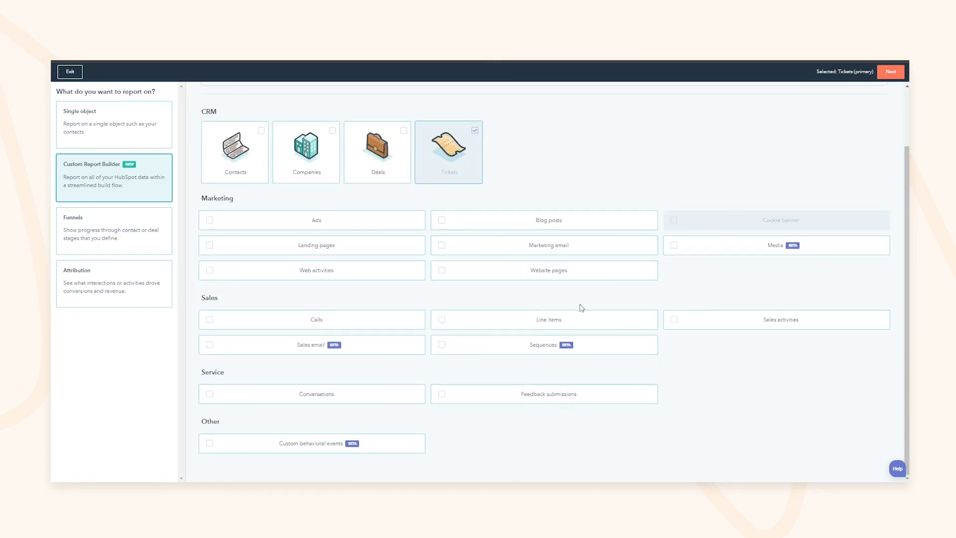
pyautogui.click(551, 400)
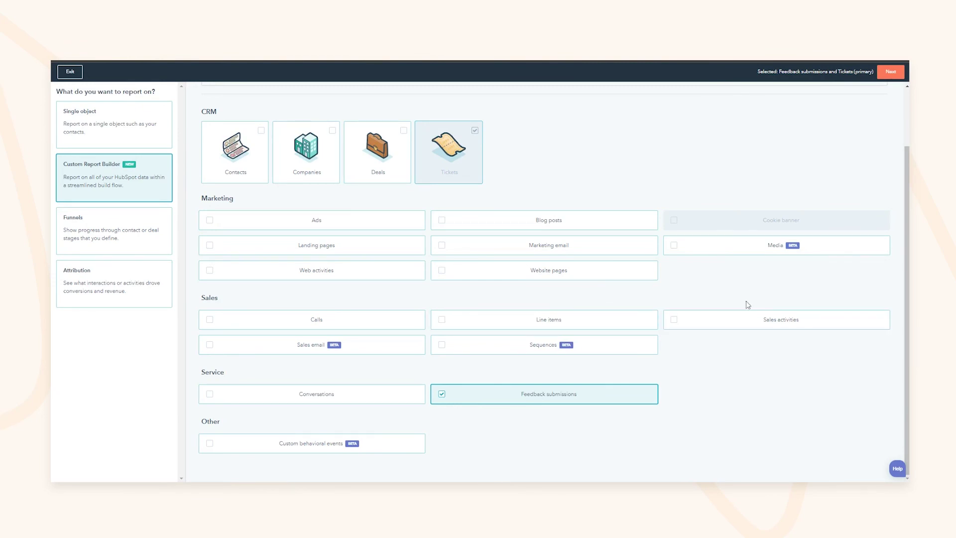
pyautogui.scroll(3, 673, 275)
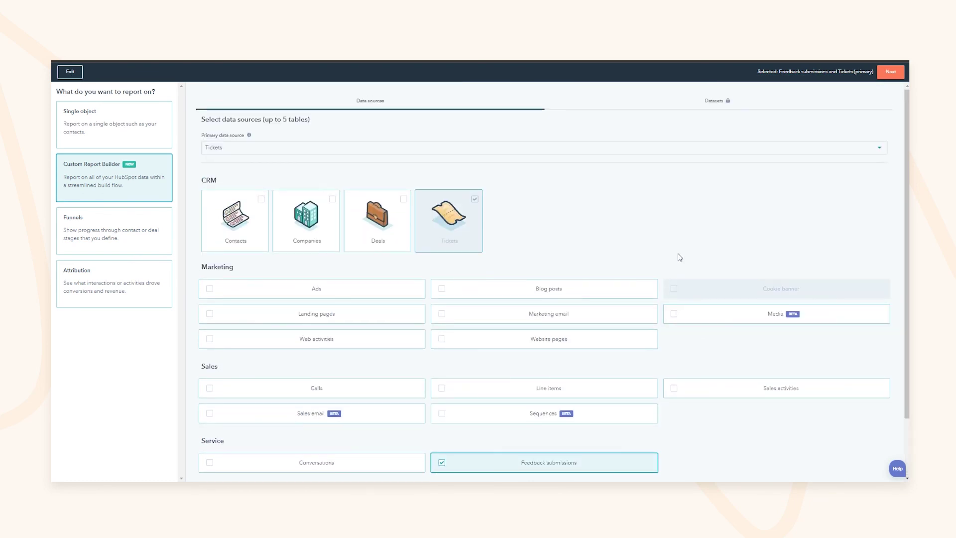
pyautogui.click(71, 73)
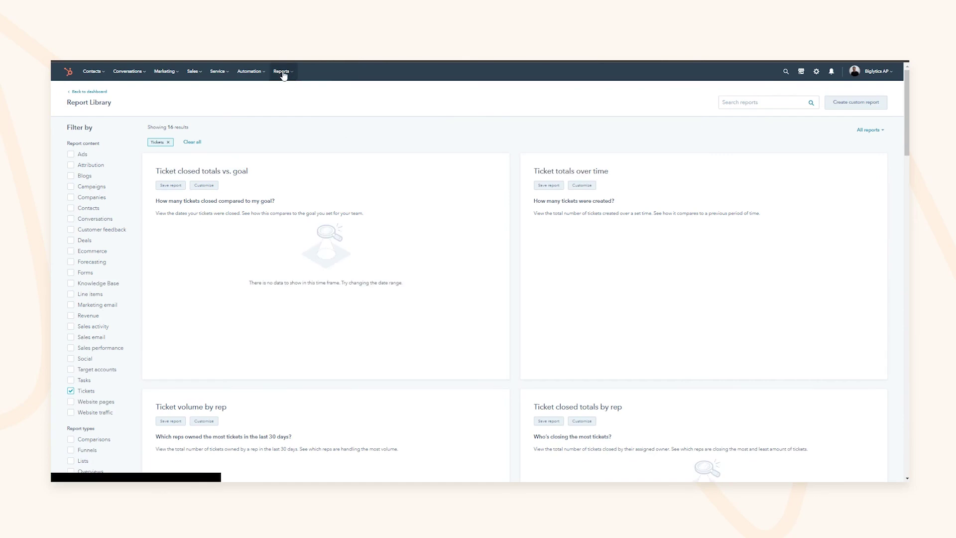